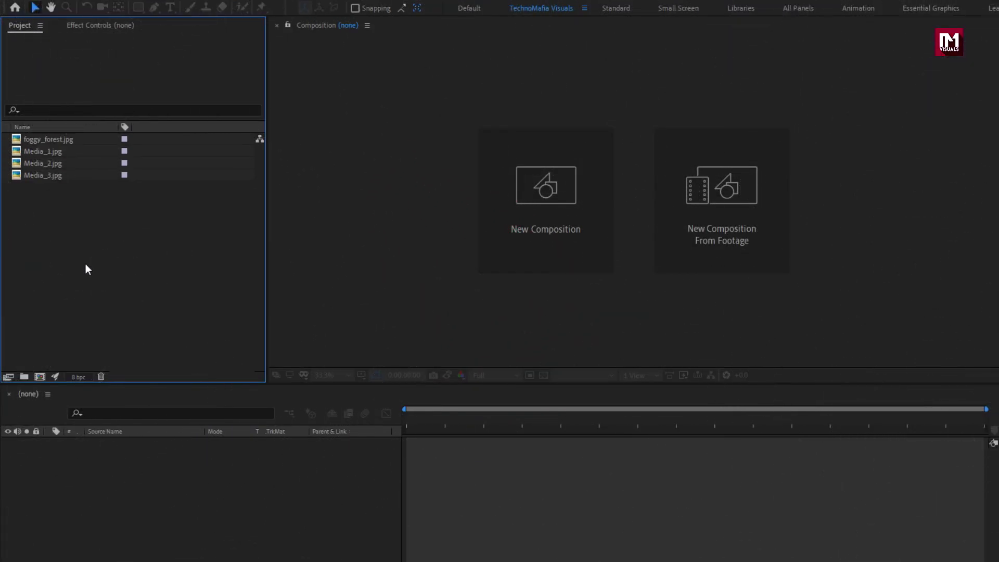
Preview foggy_forest.jpg and the Media_1, Media_2 and Media_3 images in the project.
left_click(58, 139)
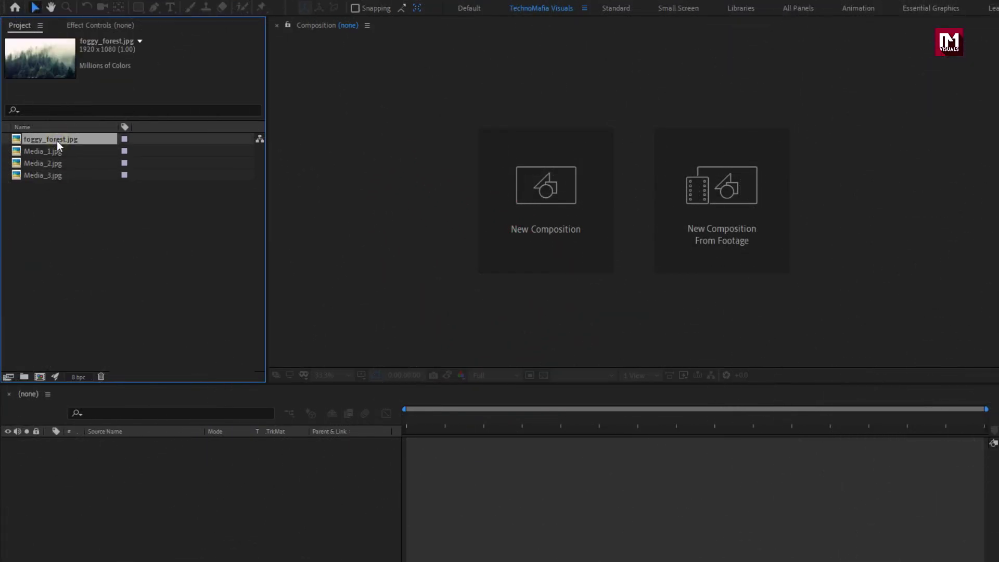
left_click(57, 151)
left_click(57, 163)
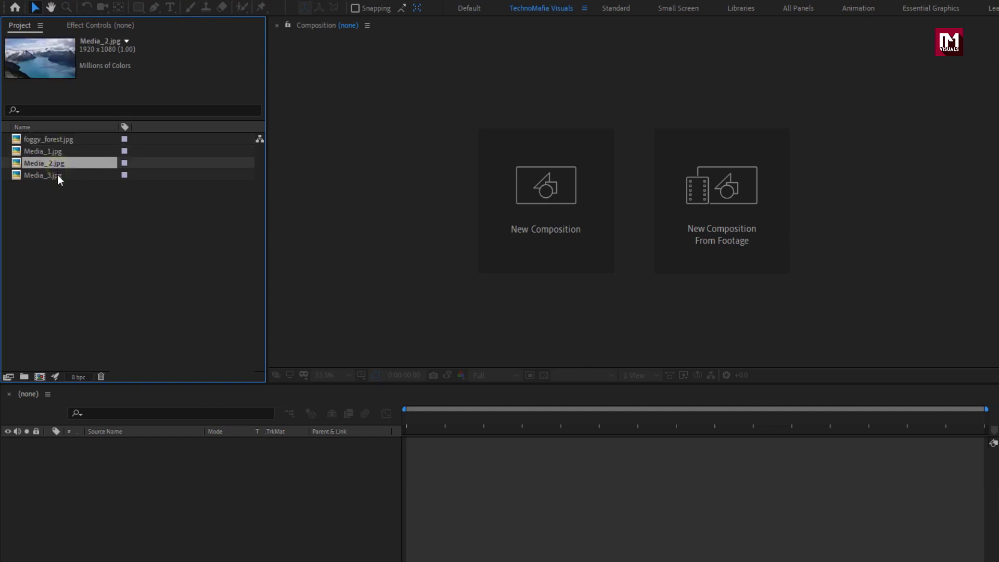
left_click(57, 175)
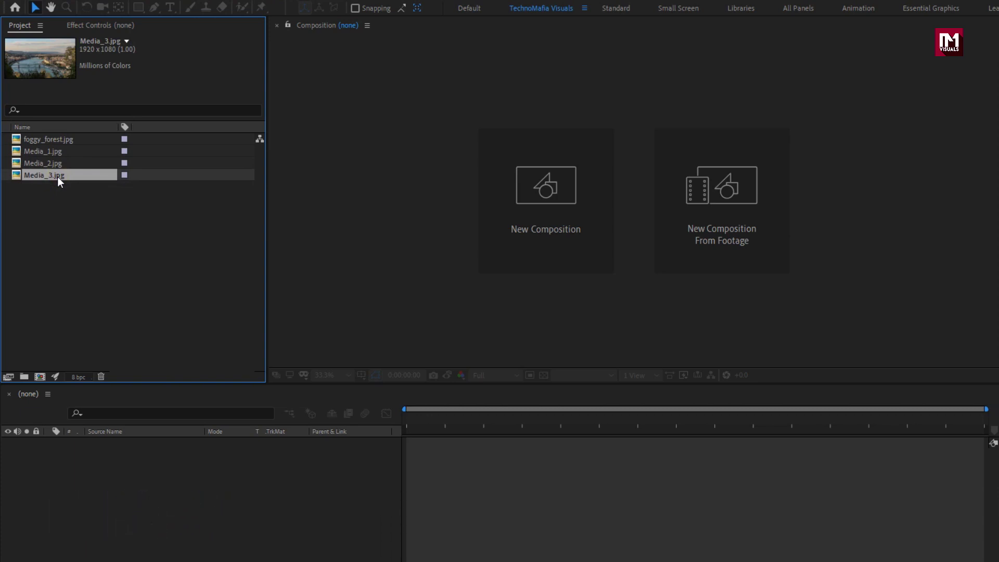
Create a Full HD composition named Slide_1 with a duration of 2 seconds.
left_click(543, 189)
type("Slide_1")
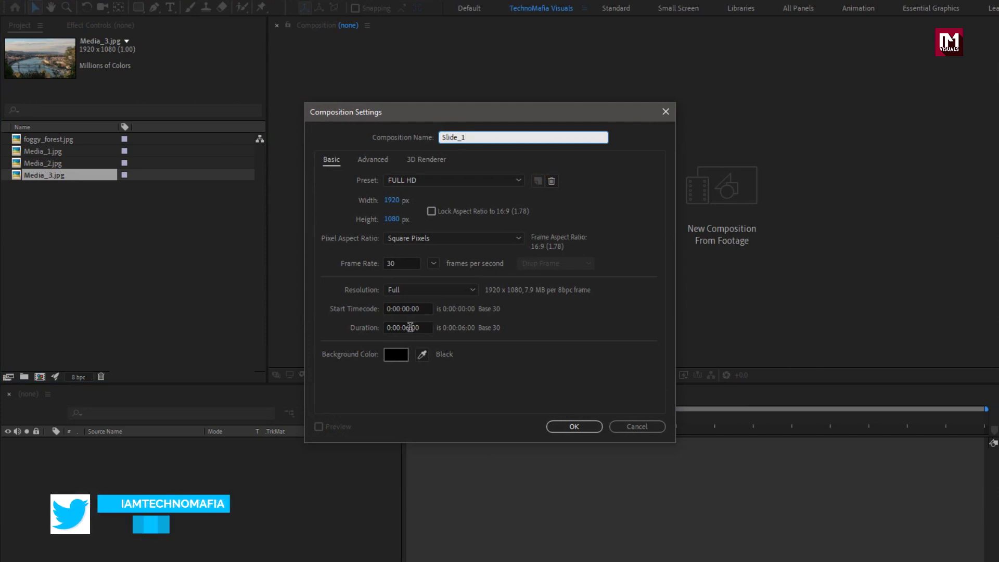
left_click(412, 328)
key("BackSpace")
type("2")
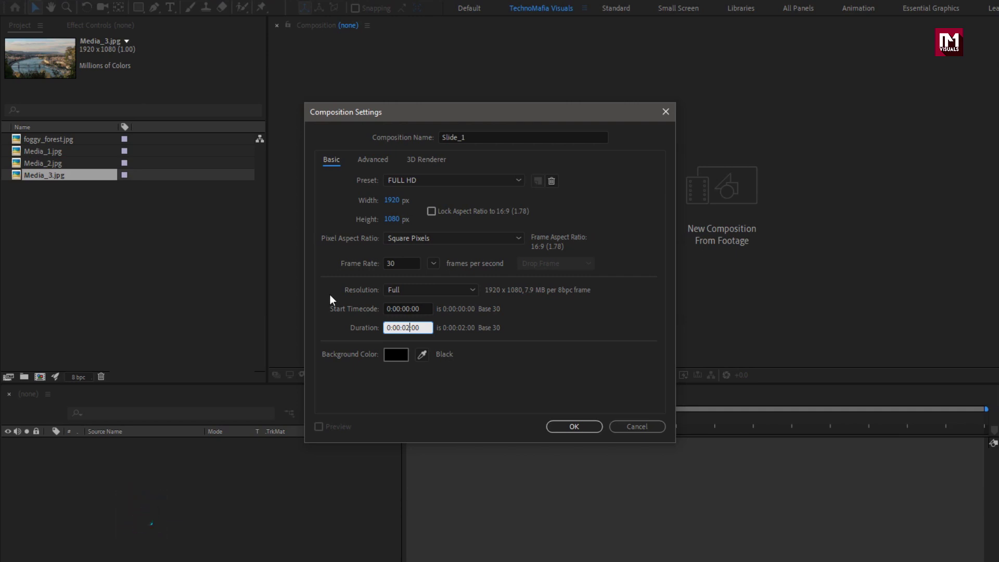
left_click(573, 426)
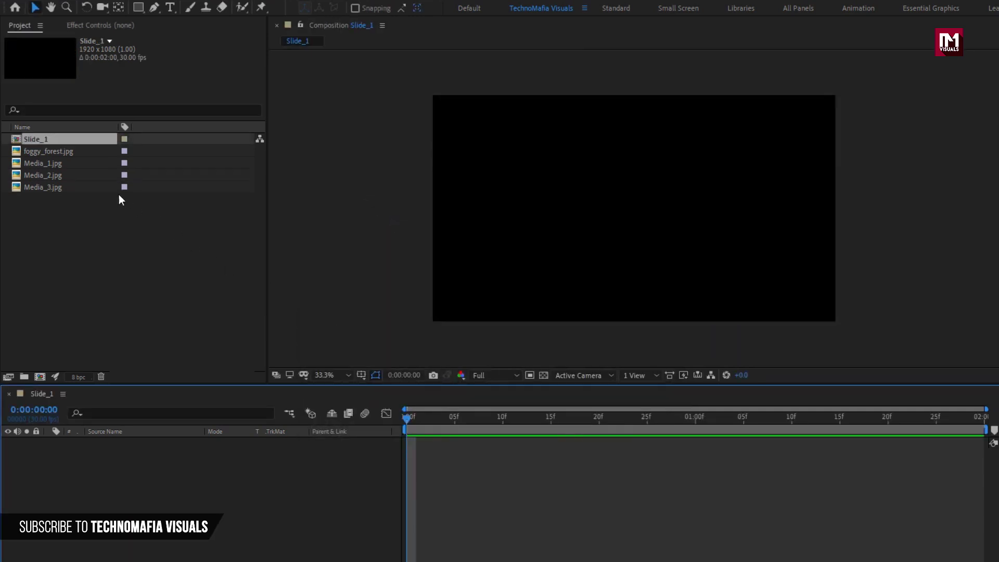
Add foggy_forest.jpg to Slide_1 and pre-compose it as Image, moving all attributes into the new composition.
left_click_drag(54, 155, 176, 474)
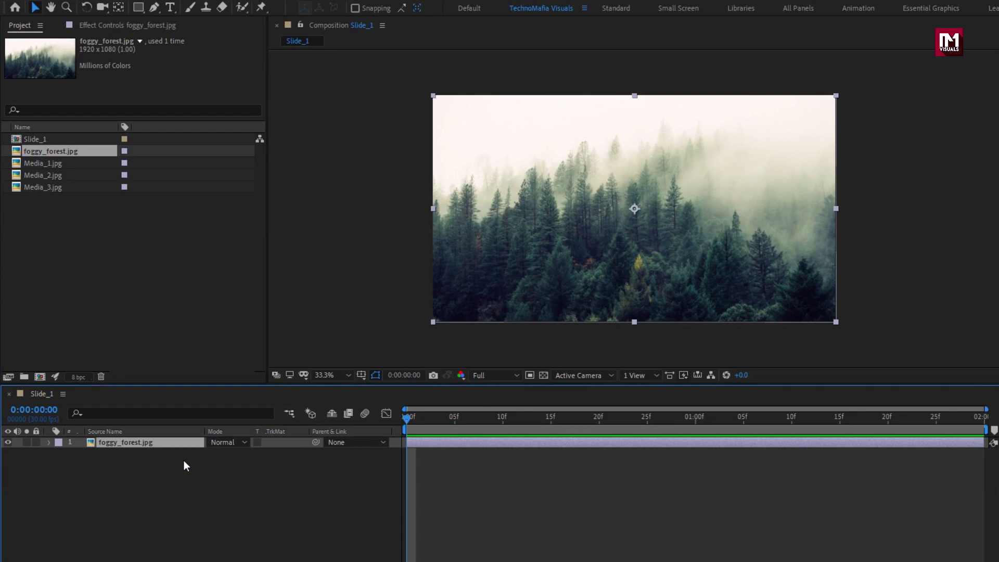
right_click(135, 442)
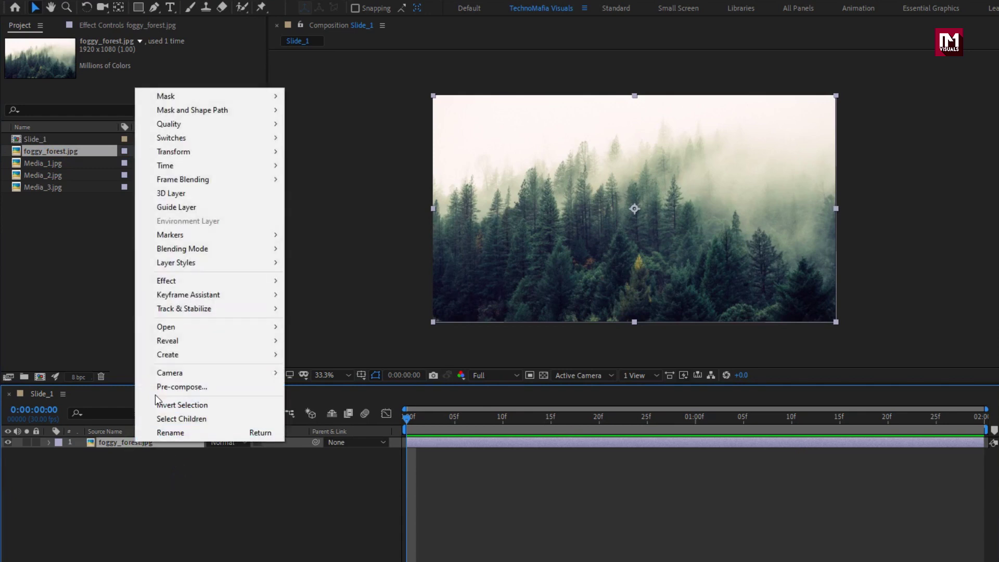
left_click(156, 387)
key("BackSpace")
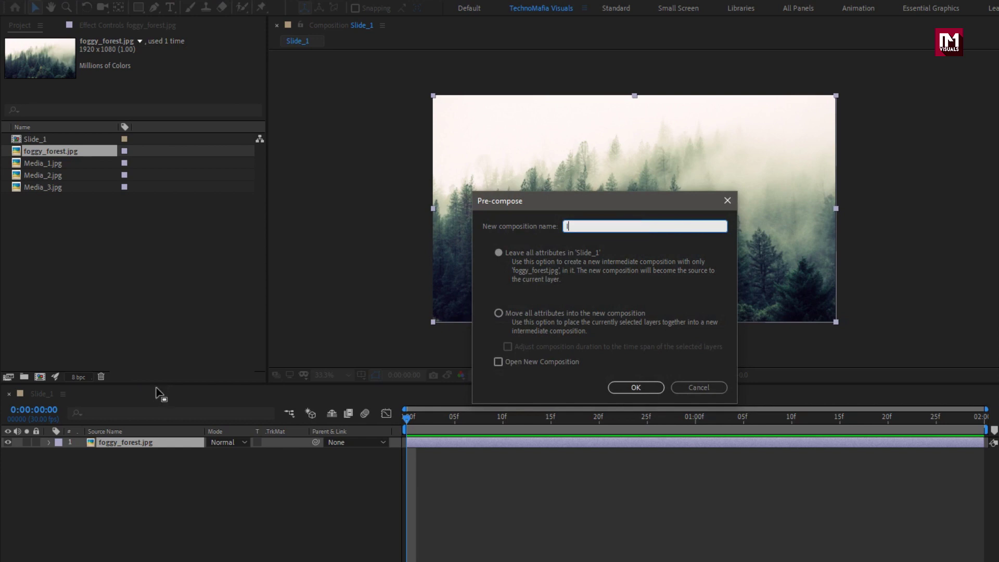
type("Image")
left_click(498, 313)
left_click(627, 389)
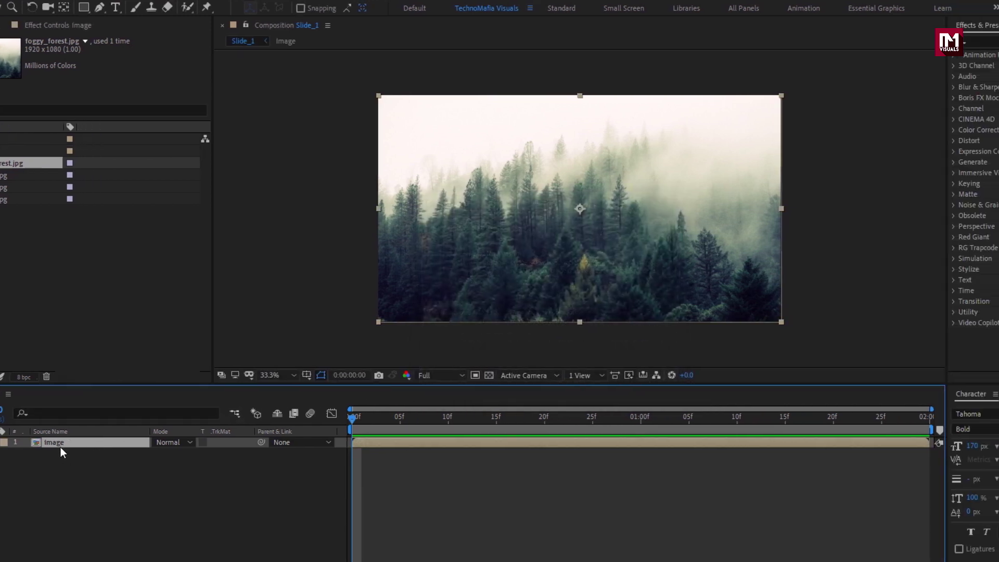
Apply the Mosaic effect to the Image layer with 20 horizontal and 15 vertical blocks.
left_click(863, 42)
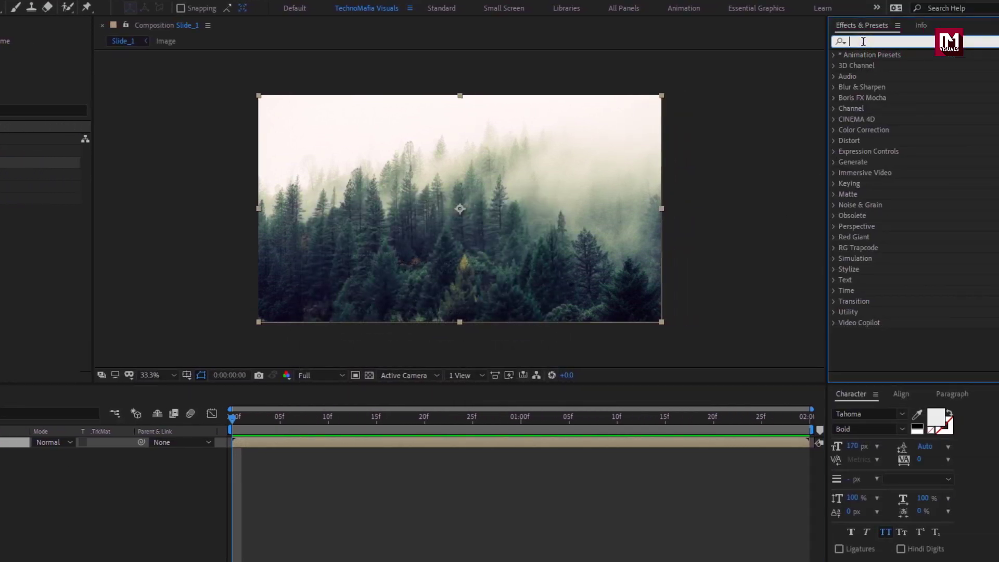
type("mos")
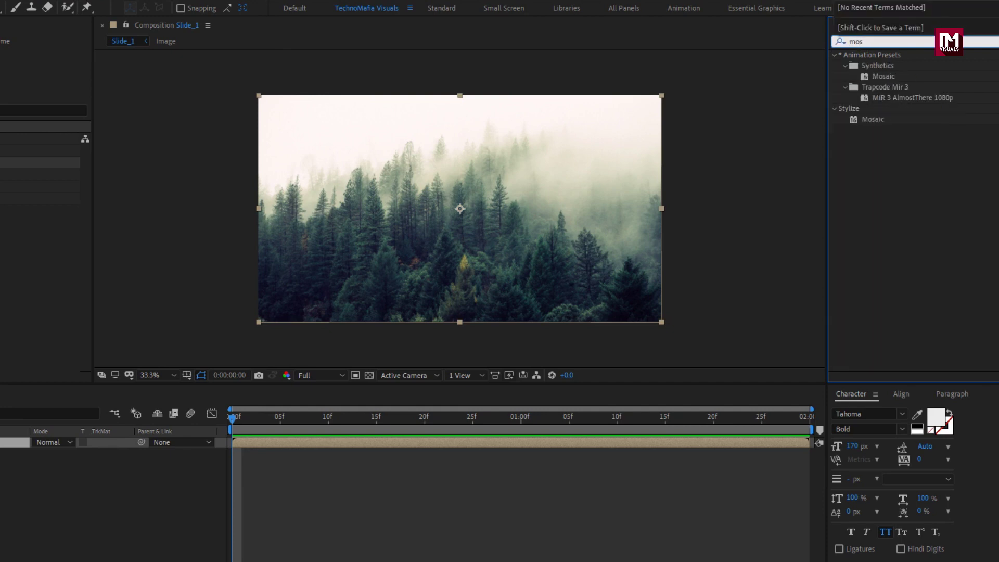
left_click_drag(875, 120, 436, 247)
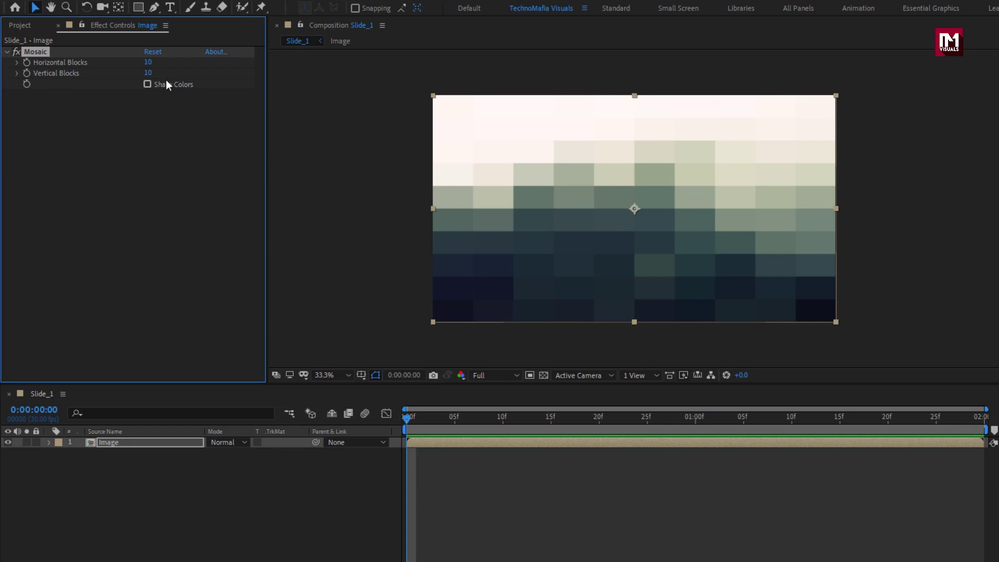
left_click(148, 62)
type("20")
key("Return")
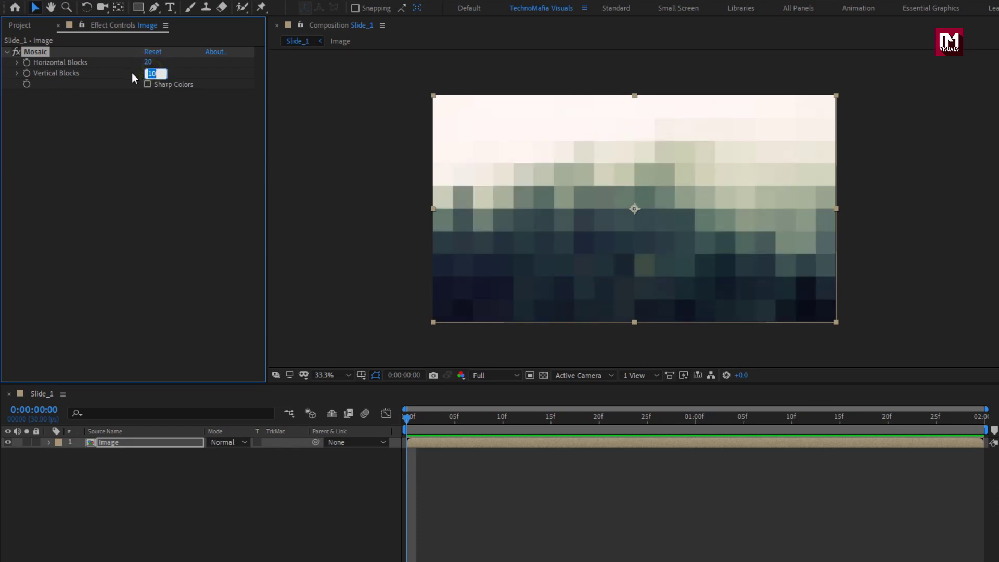
key("Return")
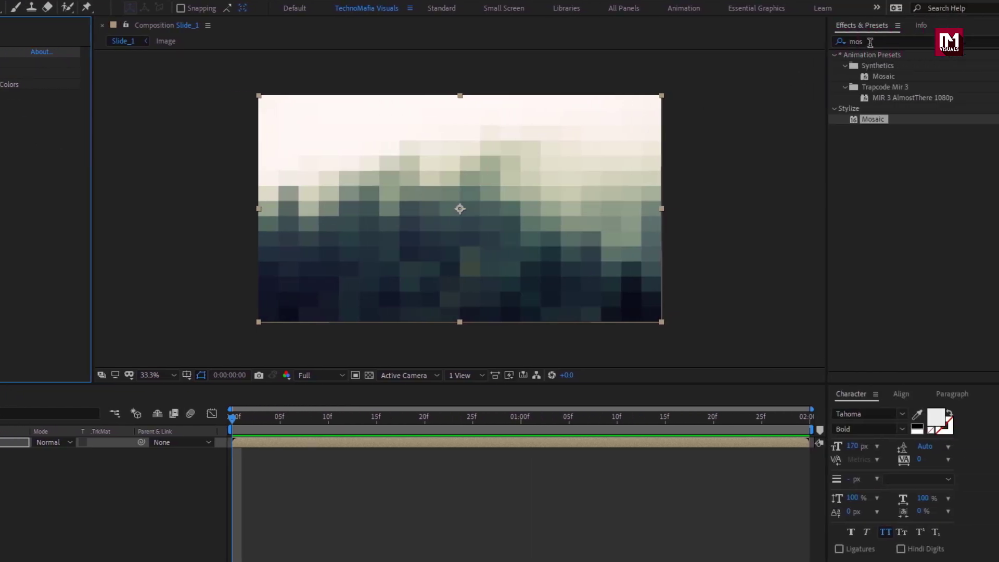
Apply Fast Box Blur to the Image layer with blur radius 20, 1 iteration and Repeat Edge Pixels enabled.
left_click(871, 41)
type("fast")
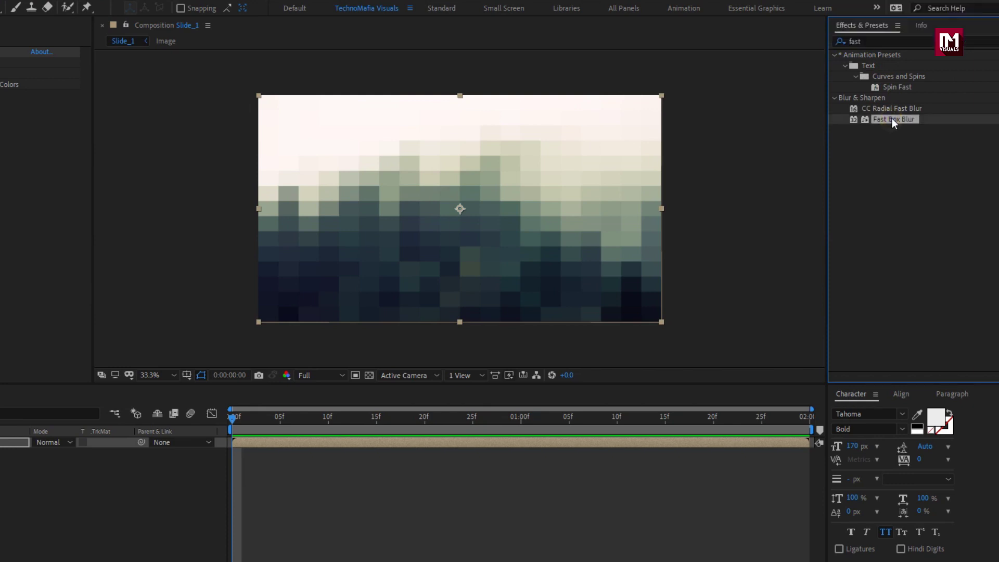
left_click_drag(893, 119, 479, 223)
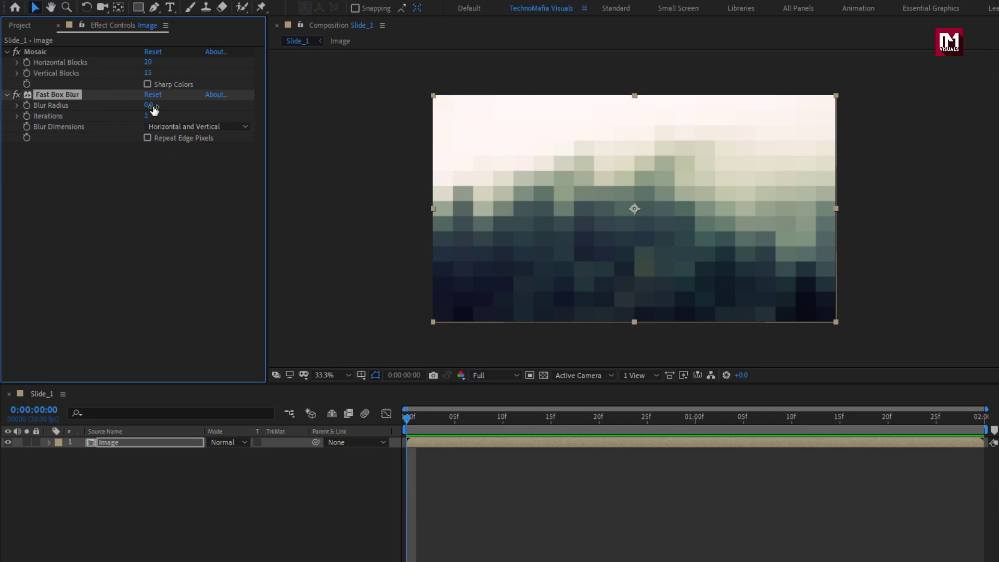
type("20")
key("Return")
left_click(148, 139)
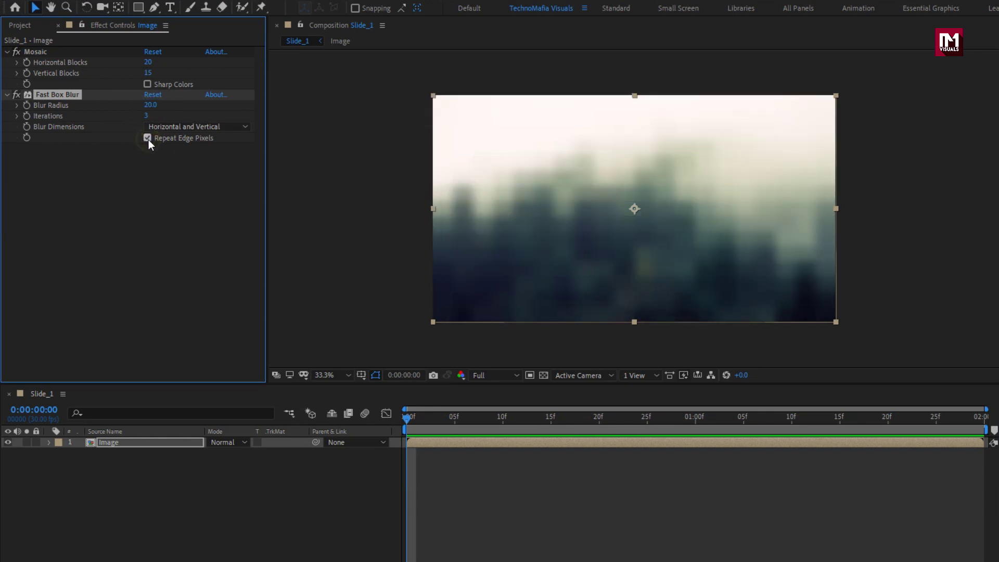
type("1")
key("Return")
Pre-compose the blurred mosaic Image layer as Tiles, moving all attributes into the new composition.
right_click(112, 445)
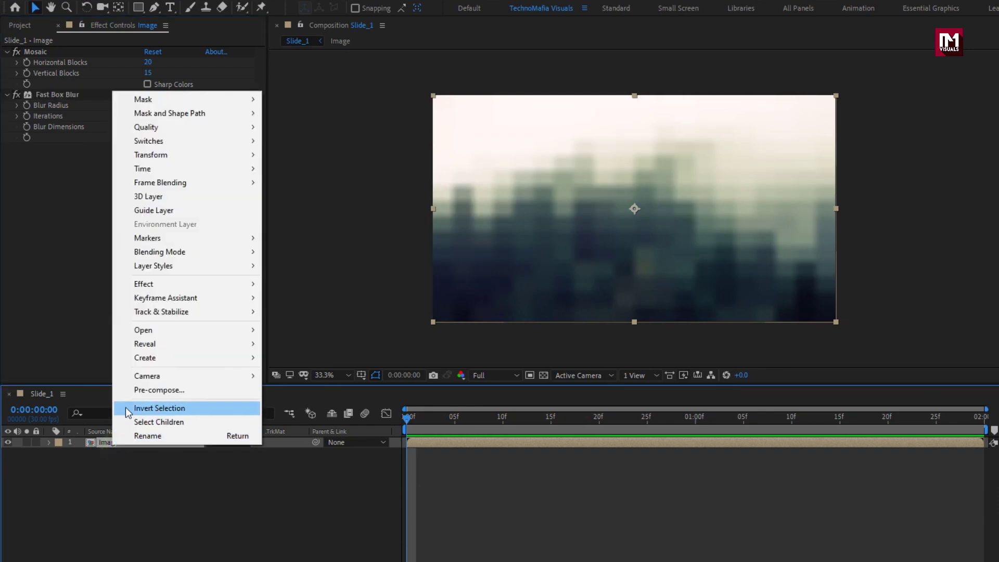
left_click(130, 393)
type("Til")
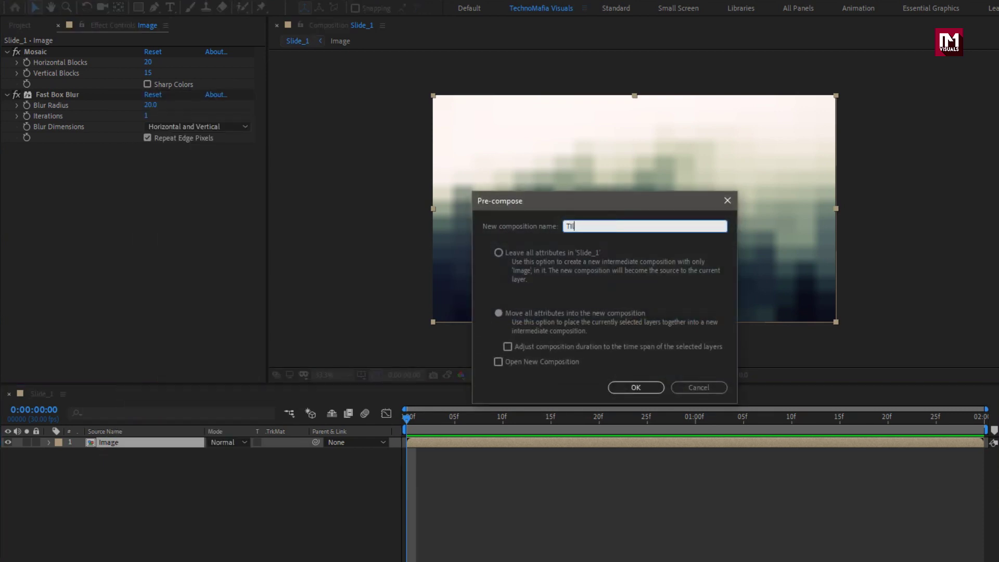
type("es")
left_click(619, 387)
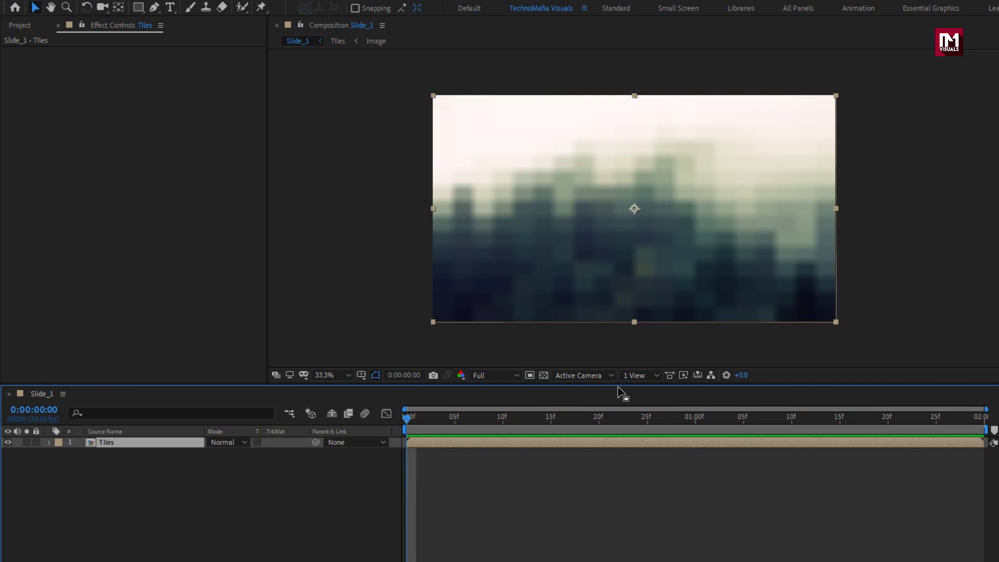
Add Media_1.jpg above the Tiles layer and pre-compose it as Media_1 with all attributes moved.
left_click(21, 26)
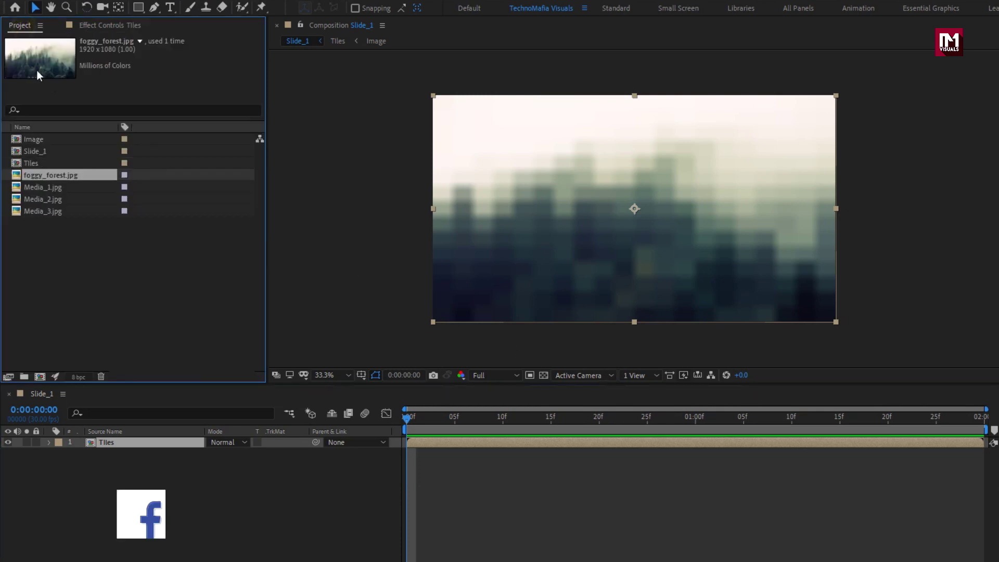
left_click(45, 186)
left_click_drag(36, 186, 127, 440)
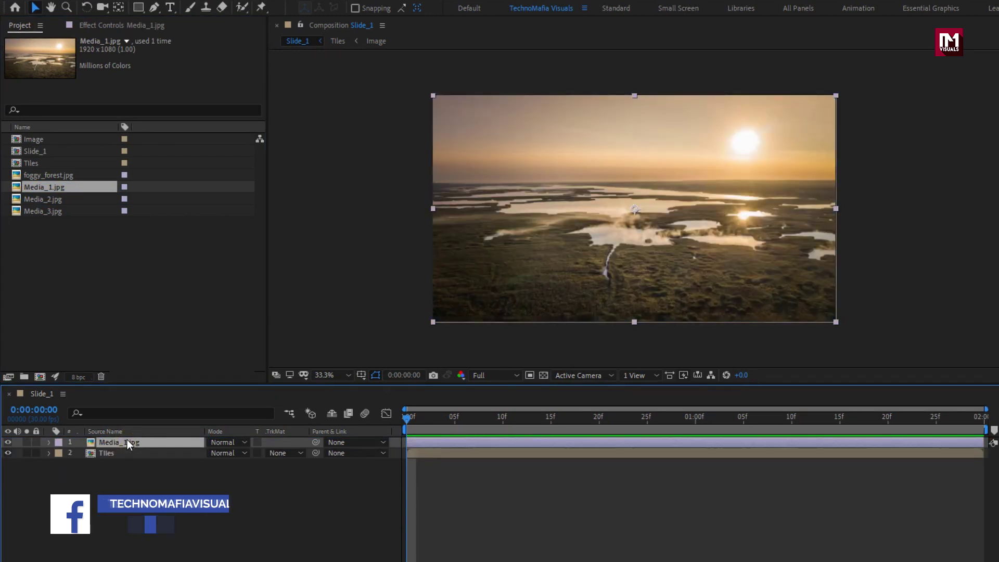
right_click(120, 442)
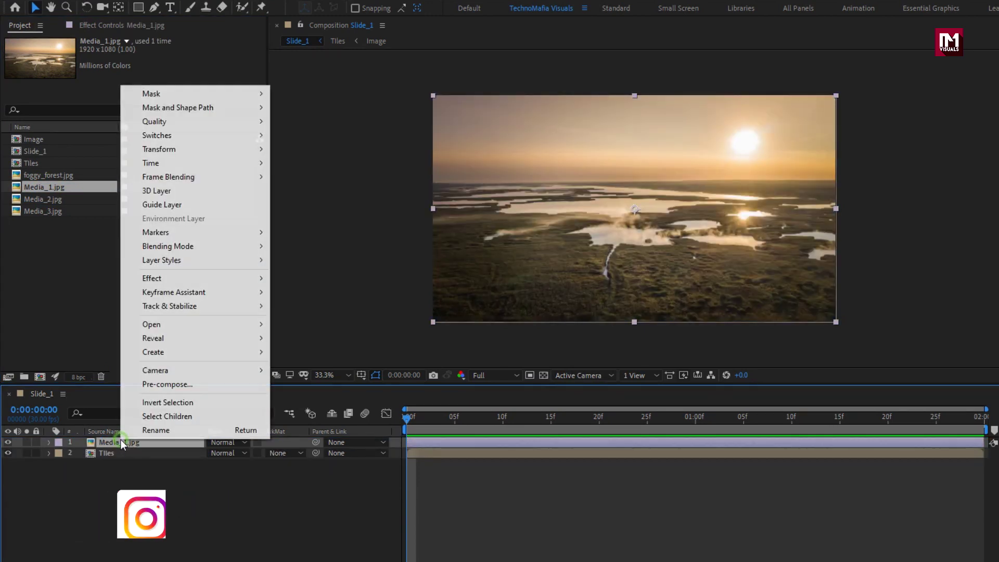
left_click(140, 384)
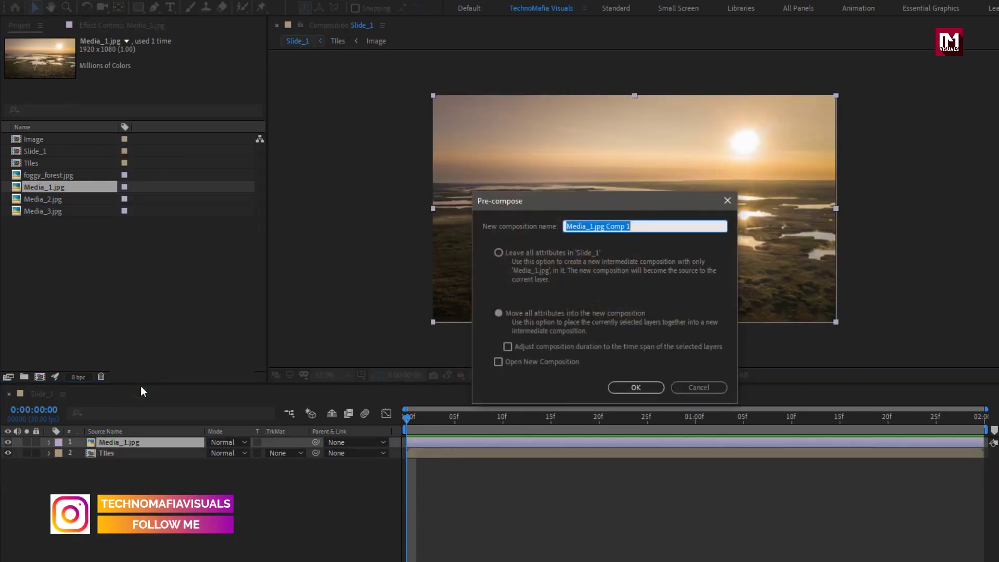
left_click_drag(643, 226, 593, 226)
key("BackSpace")
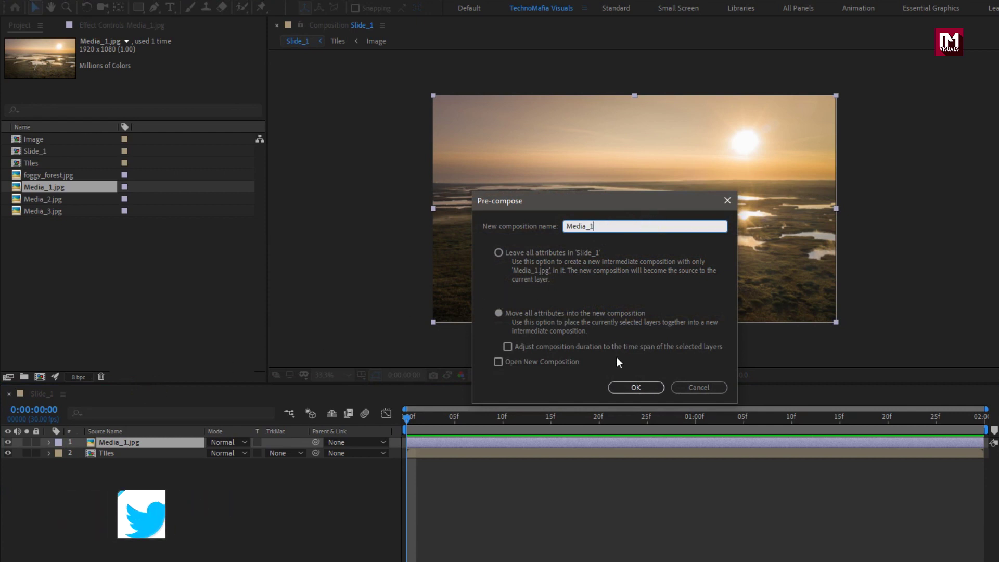
left_click(630, 386)
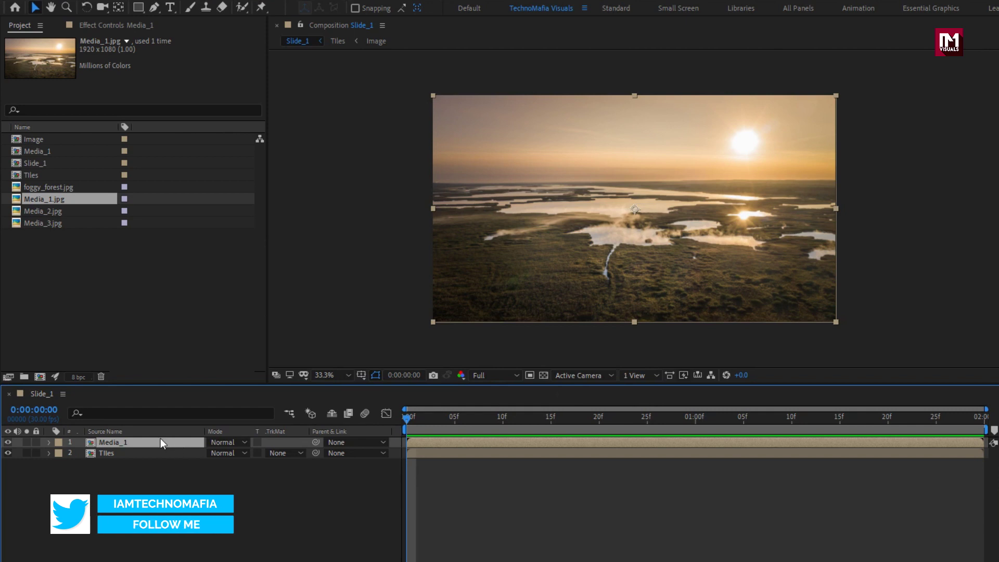
Apply Motion Tile to the Media_1 layer with output width and height 200 and Mirror Edges enabled.
left_click(850, 41)
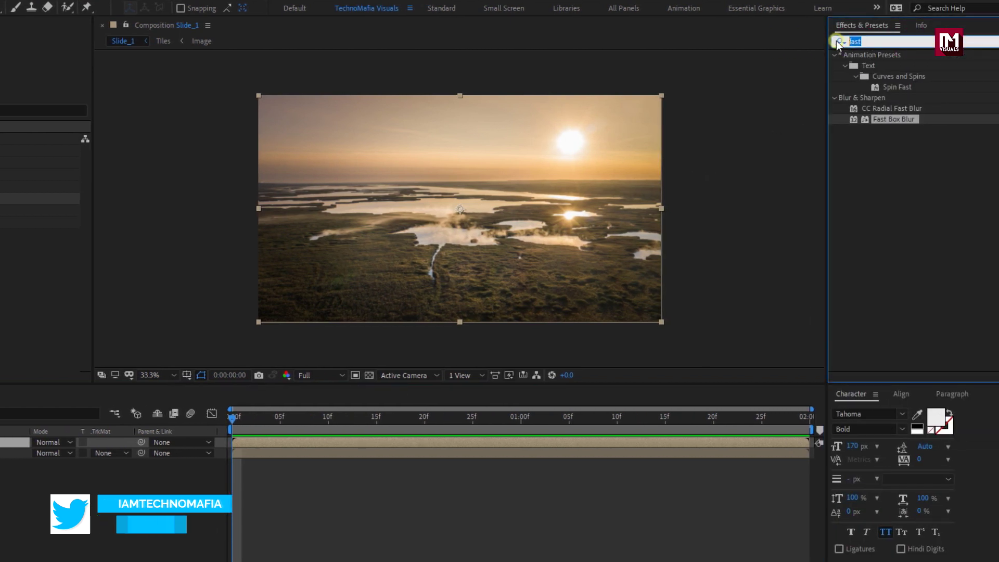
type("moti")
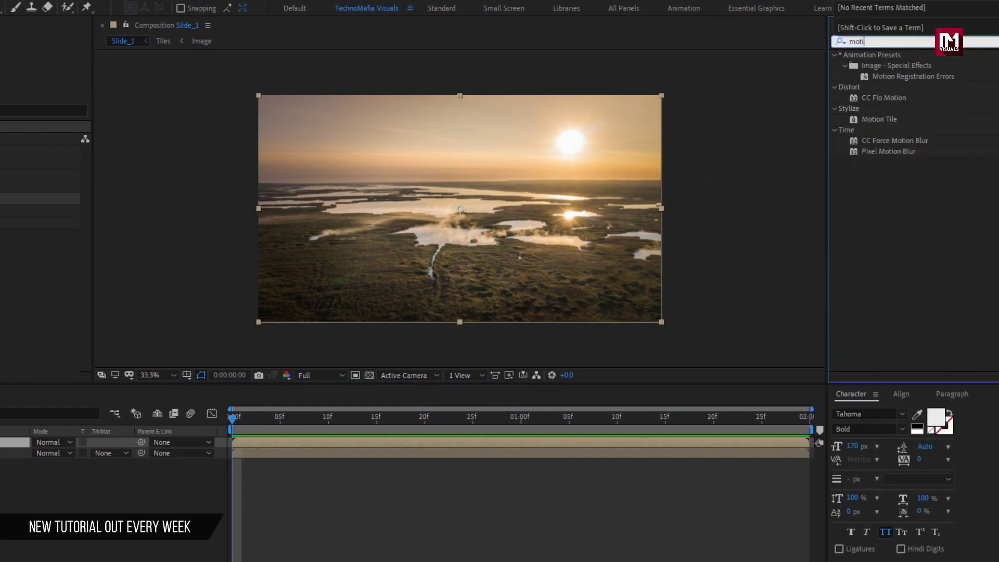
left_click_drag(884, 120, 542, 193)
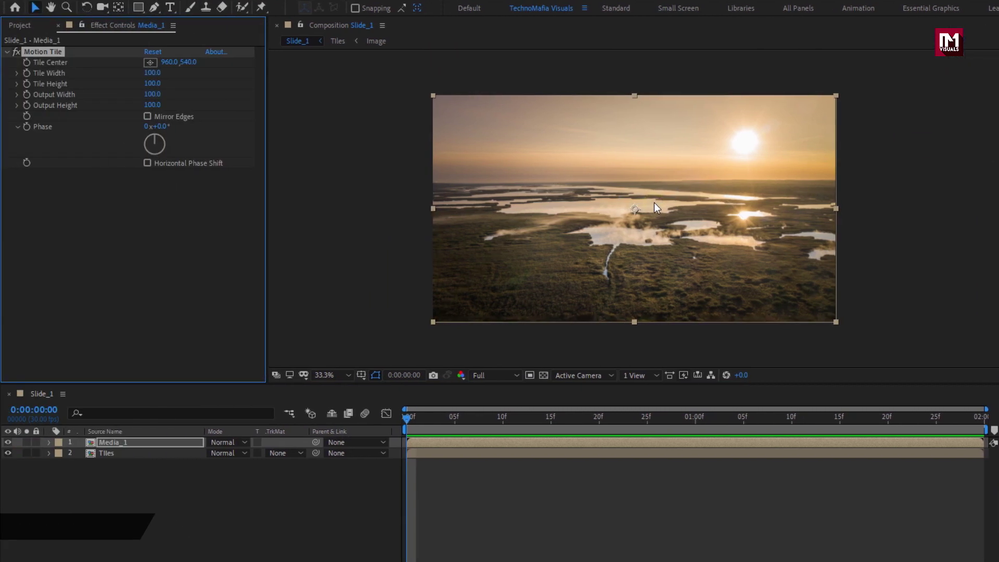
left_click(152, 94)
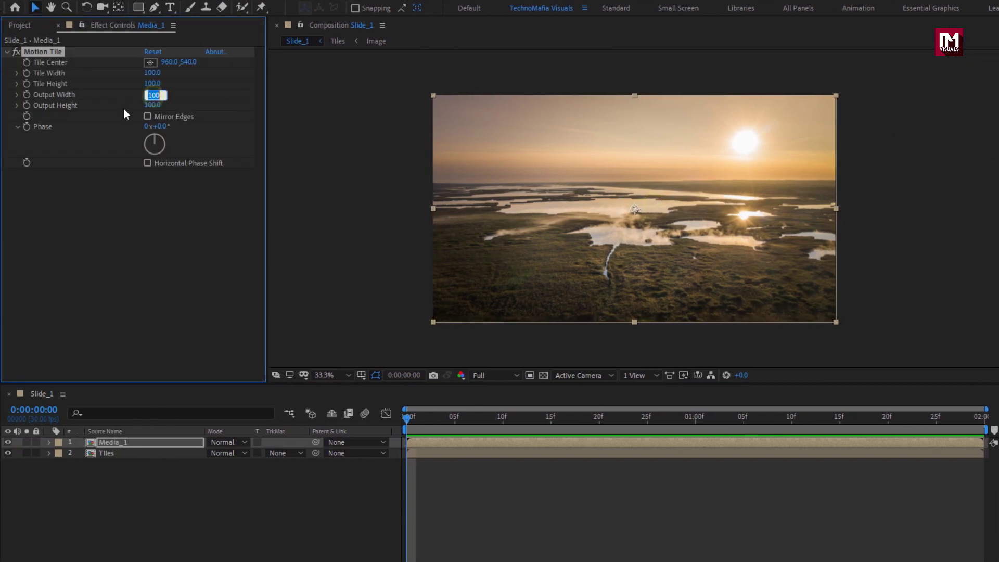
type("200")
key("Return")
left_click(152, 105)
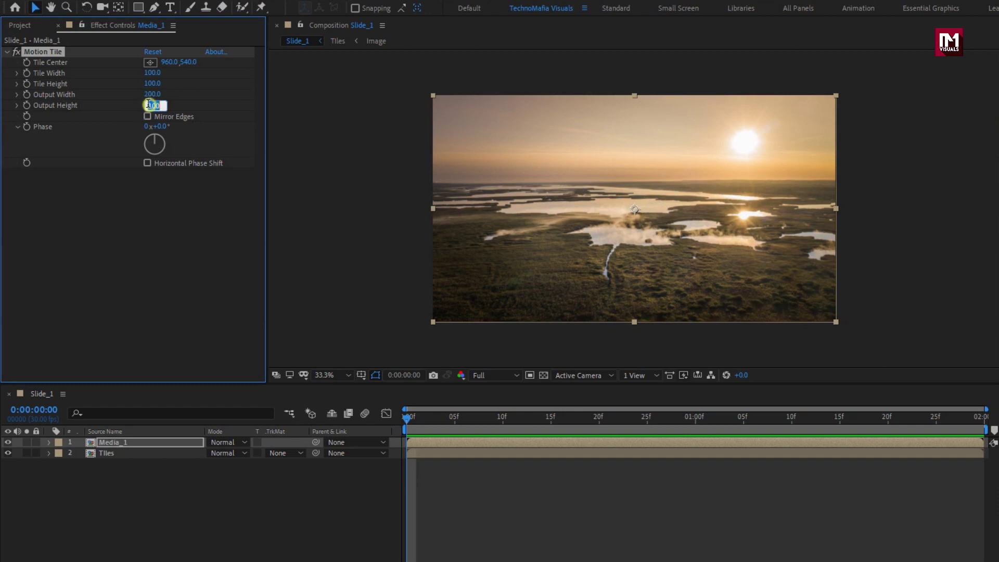
type("200.0")
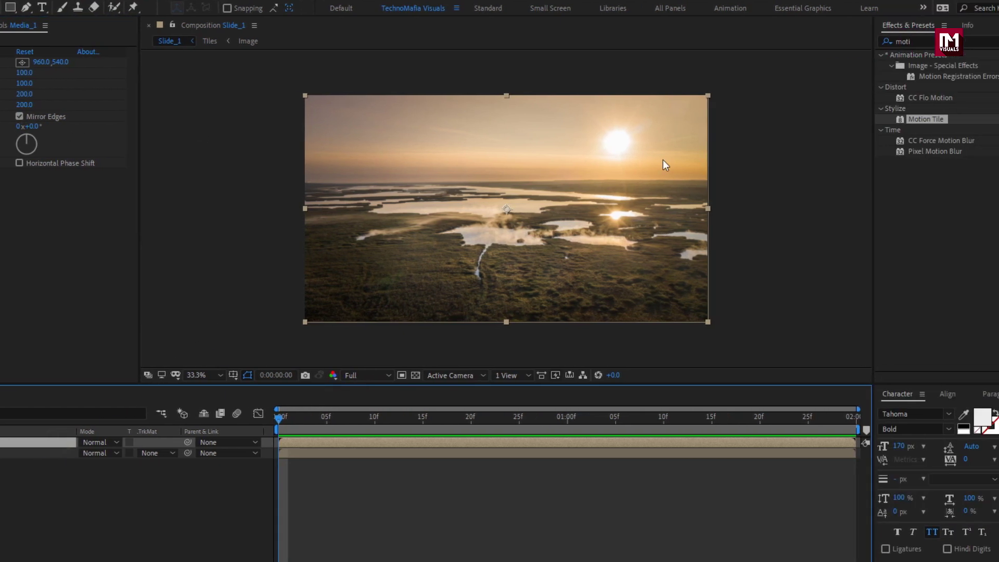
Find the Transform effect and apply it to the Media_1 layer.
left_click(998, 44)
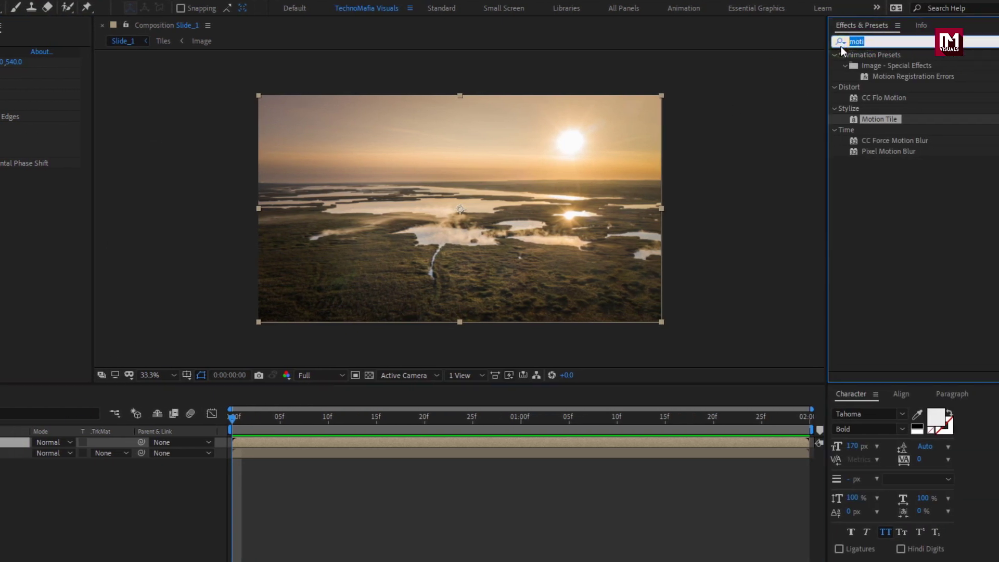
type("trans")
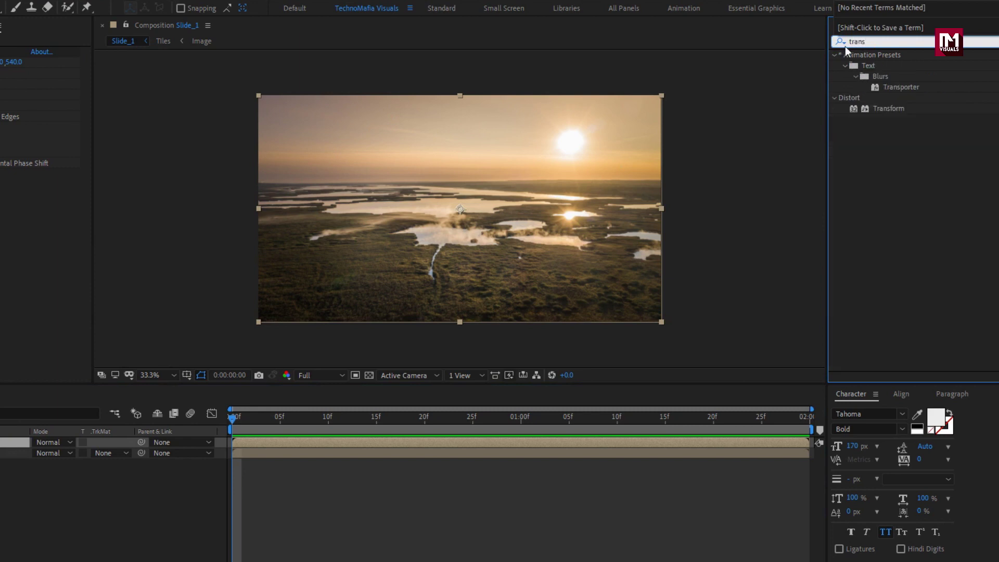
left_click_drag(875, 109, 470, 221)
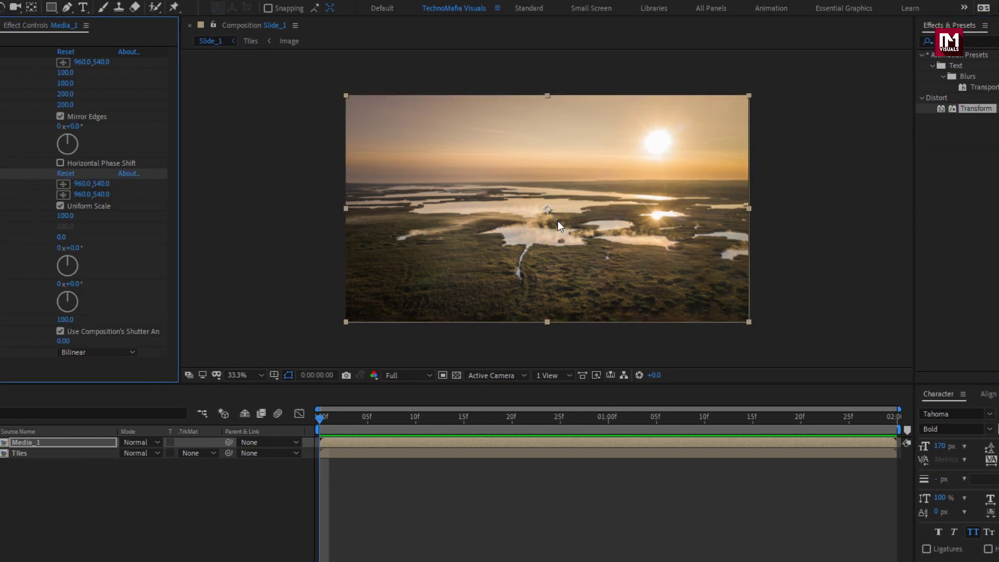
Keyframe the Transform effect's Scale on Media_1 at 180 at 0:00, 115 at frame 15 and 100 at 1:15.
left_click(405, 419)
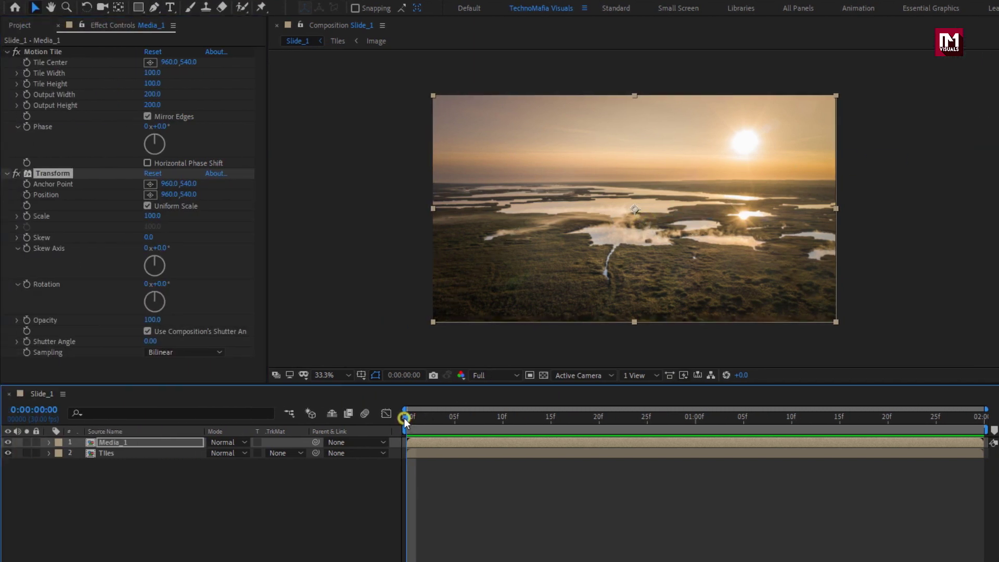
left_click(26, 216)
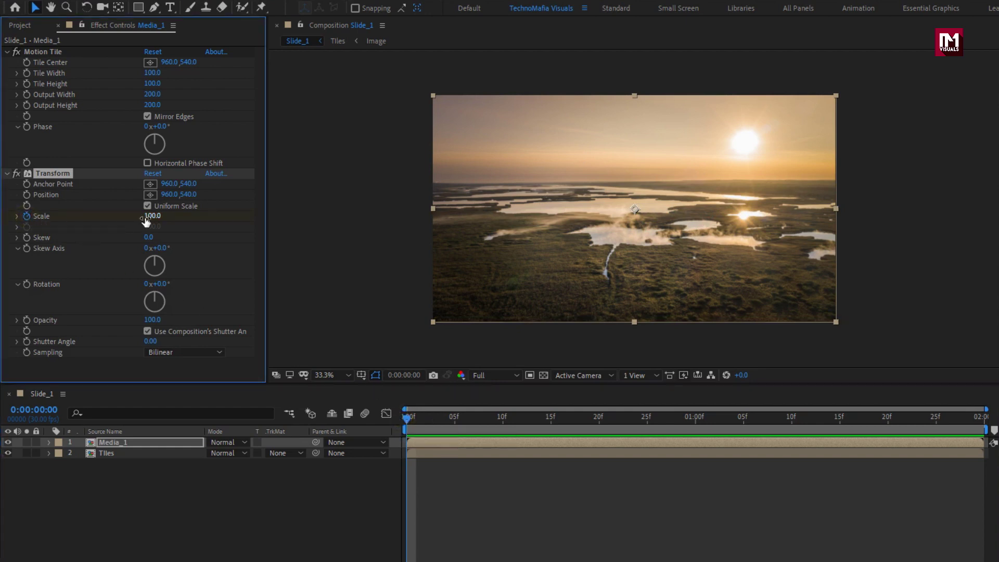
type("180")
key("Return")
left_click_drag(502, 424, 550, 426)
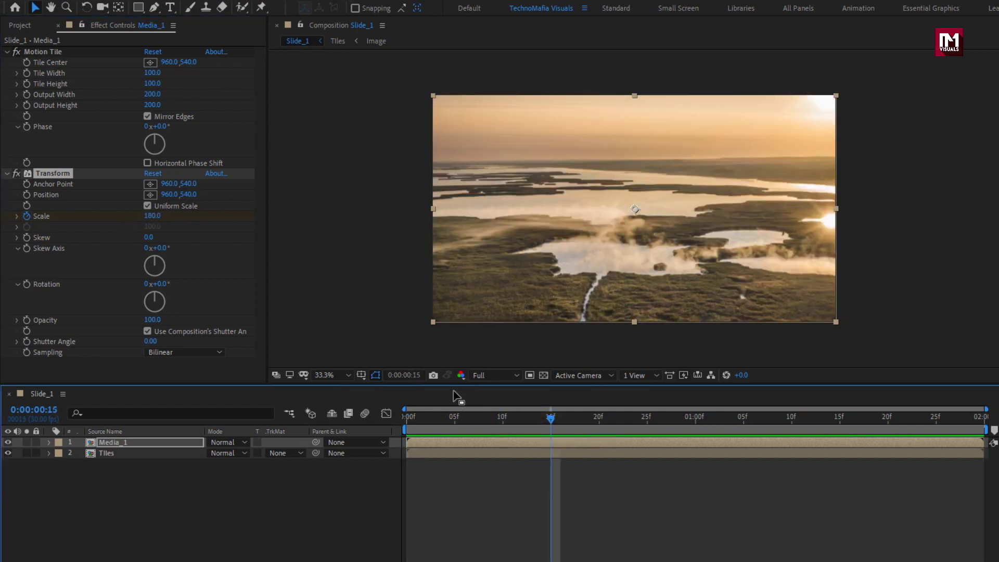
left_click(145, 217)
type("115")
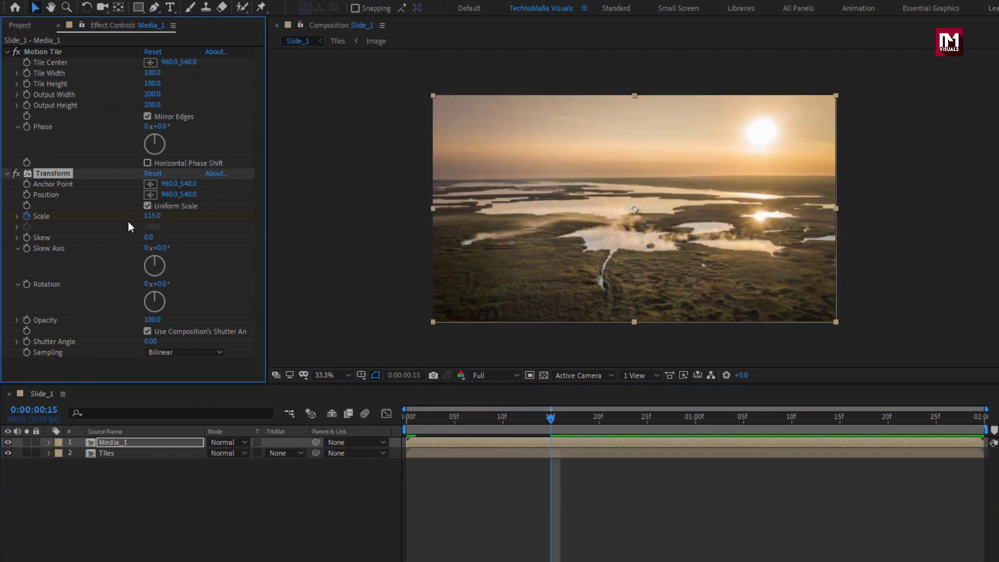
left_click_drag(698, 423, 840, 420)
left_click(154, 218)
type("100")
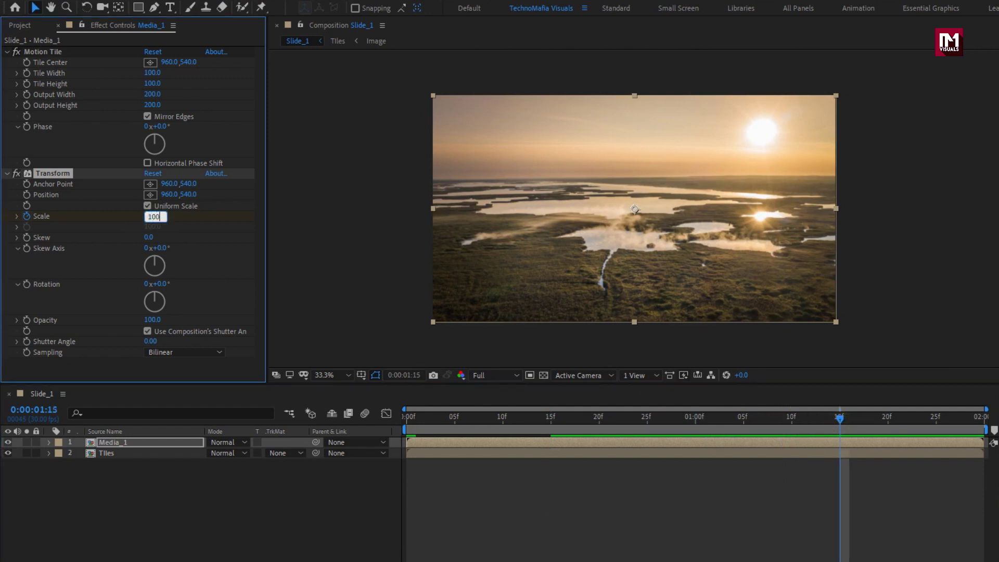
key("Return")
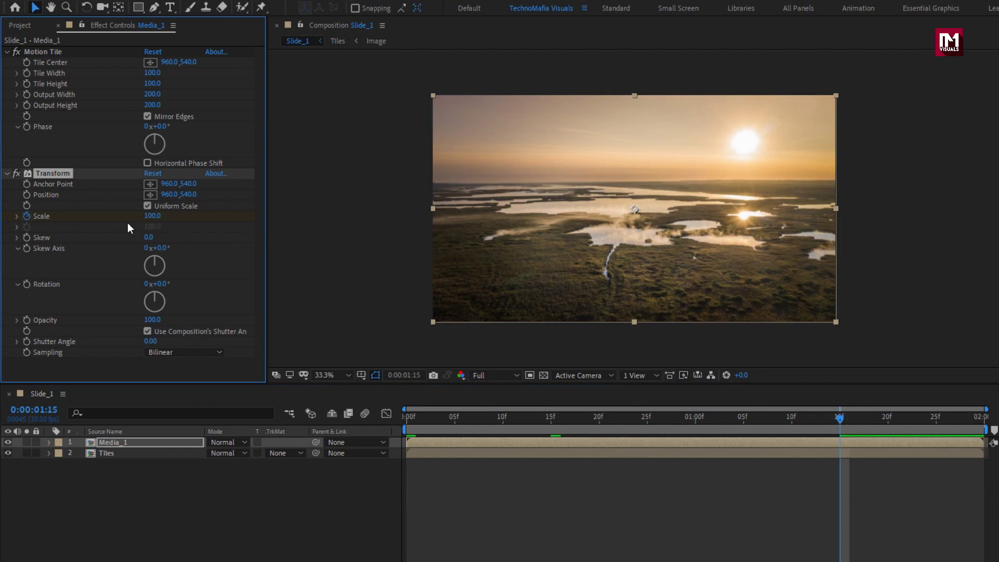
Reveal Media_1's animated properties and apply Easy Ease to all three Scale keyframes.
left_click_drag(836, 419, 801, 436)
key("u")
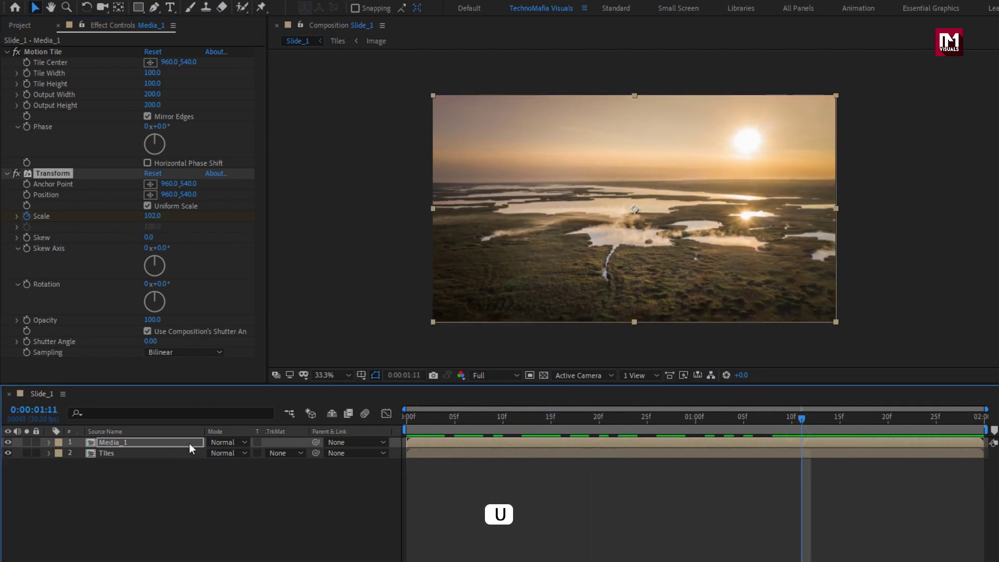
left_click(187, 442)
key("u")
left_click_drag(863, 461, 398, 473)
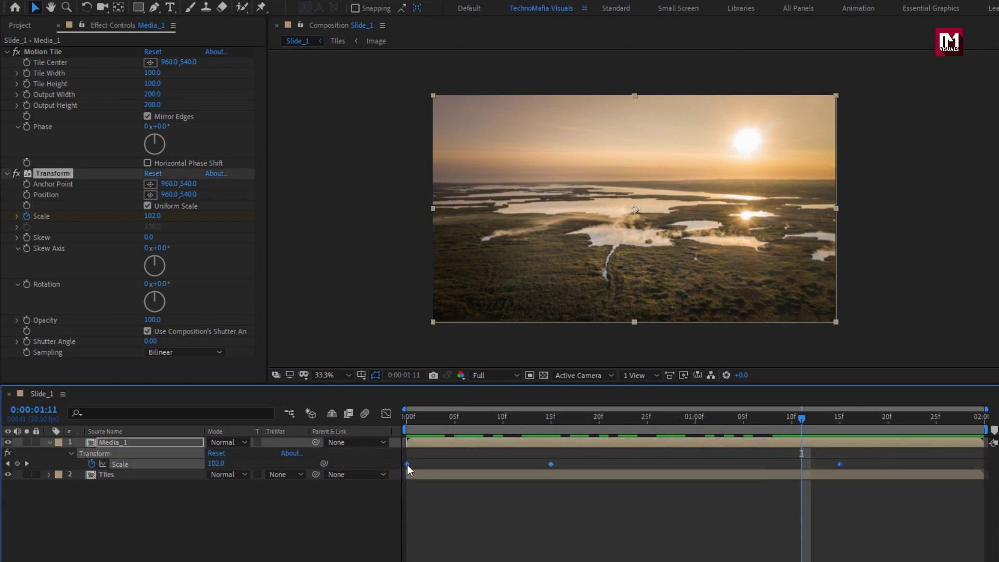
right_click(407, 465)
mouse_move(520, 457)
left_click(589, 493)
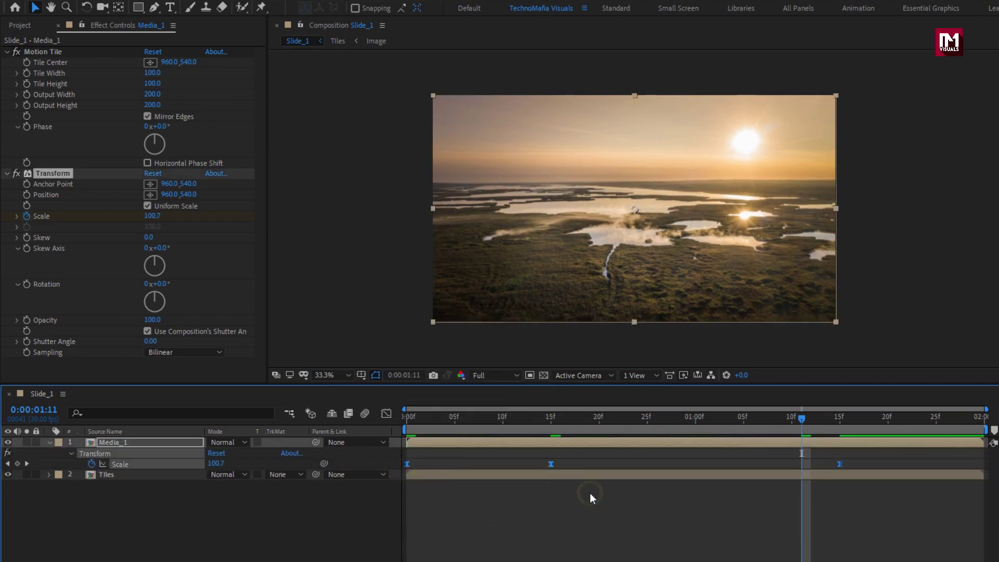
Lengthen the influence handles of the Scale keyframes at frame 15 and 1:15 in the speed graph for sharper easing.
left_click(386, 414)
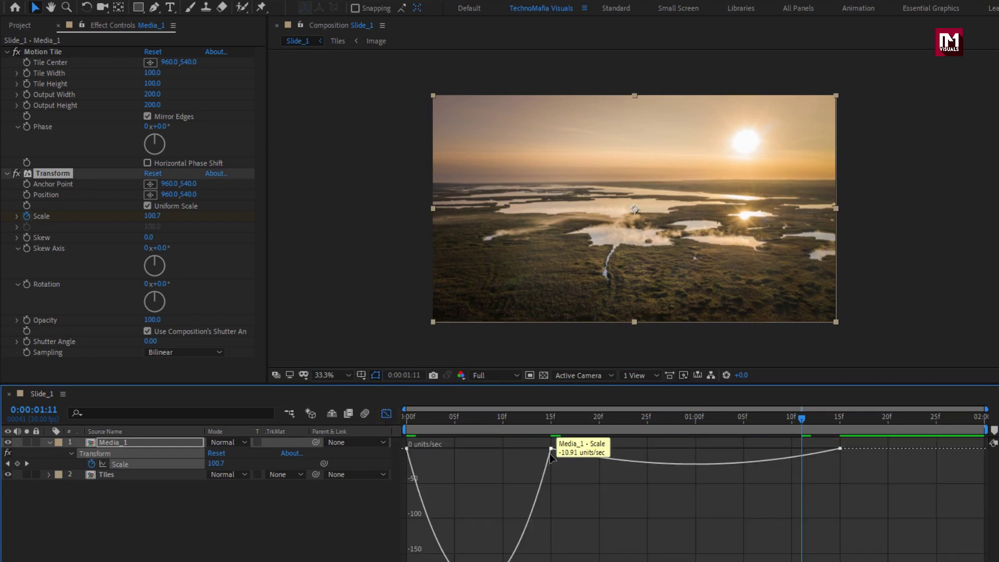
right_click(583, 476)
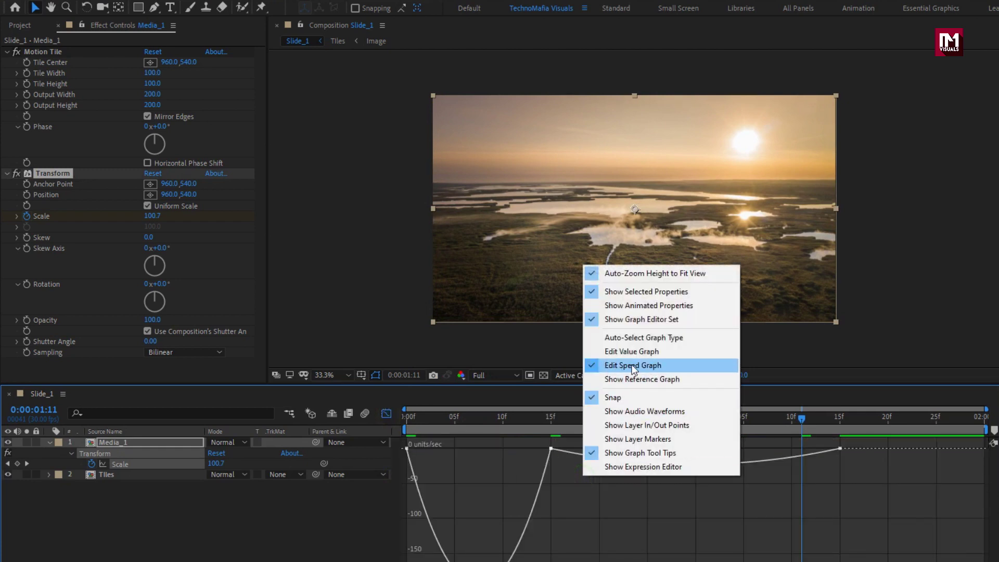
left_click(550, 450)
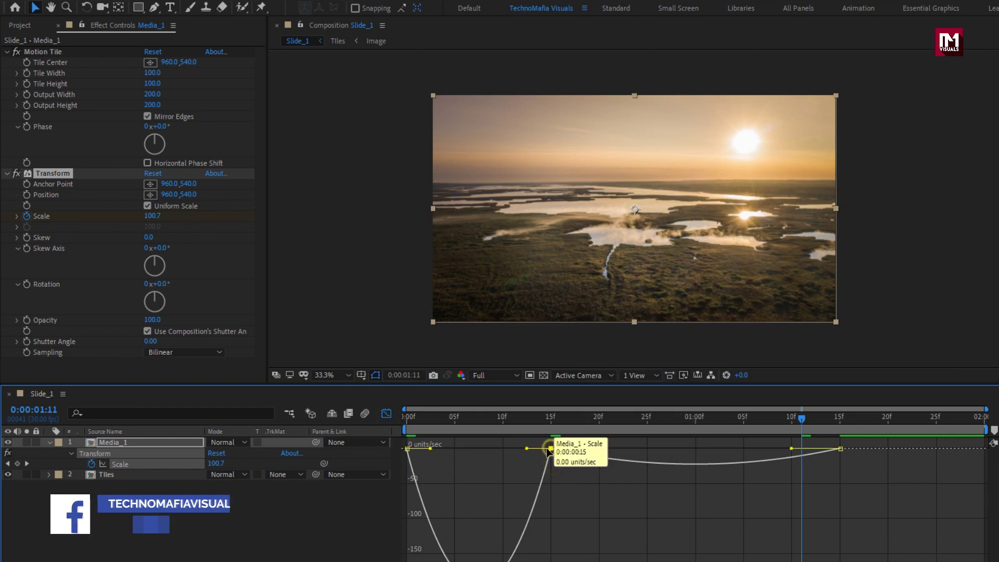
left_click_drag(527, 448, 471, 448)
left_click_drag(552, 450, 642, 448)
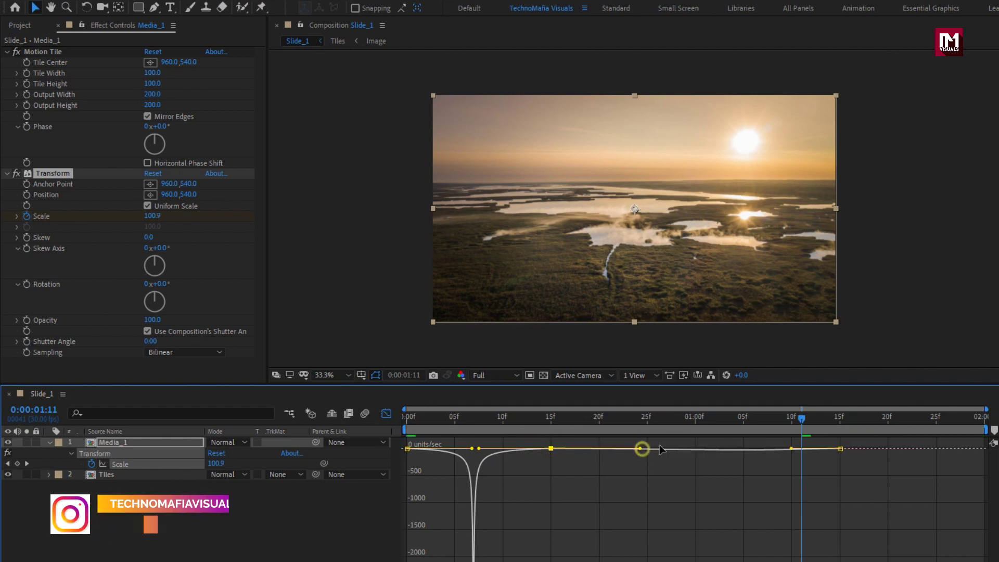
left_click_drag(792, 448, 708, 452)
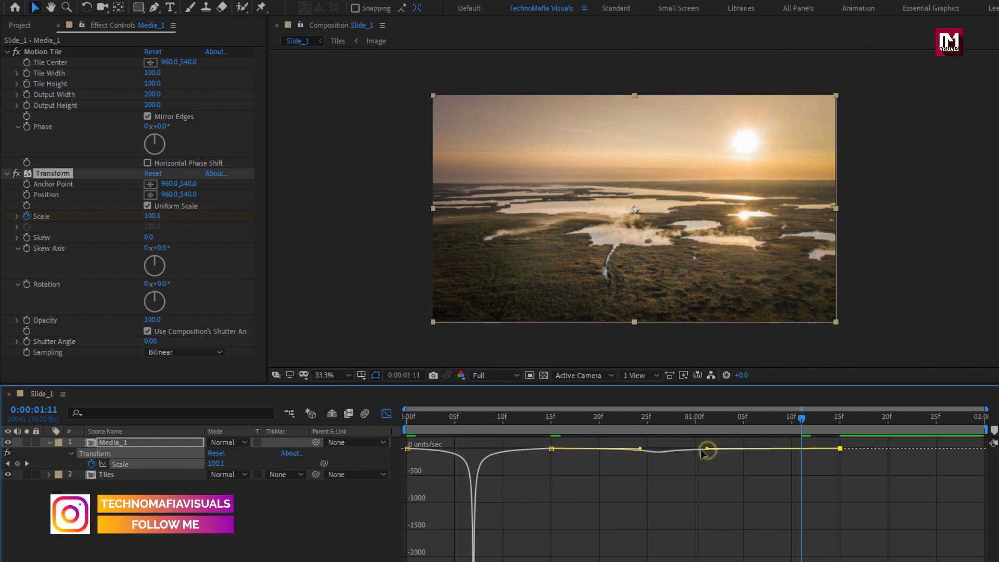
left_click_drag(641, 448, 657, 448)
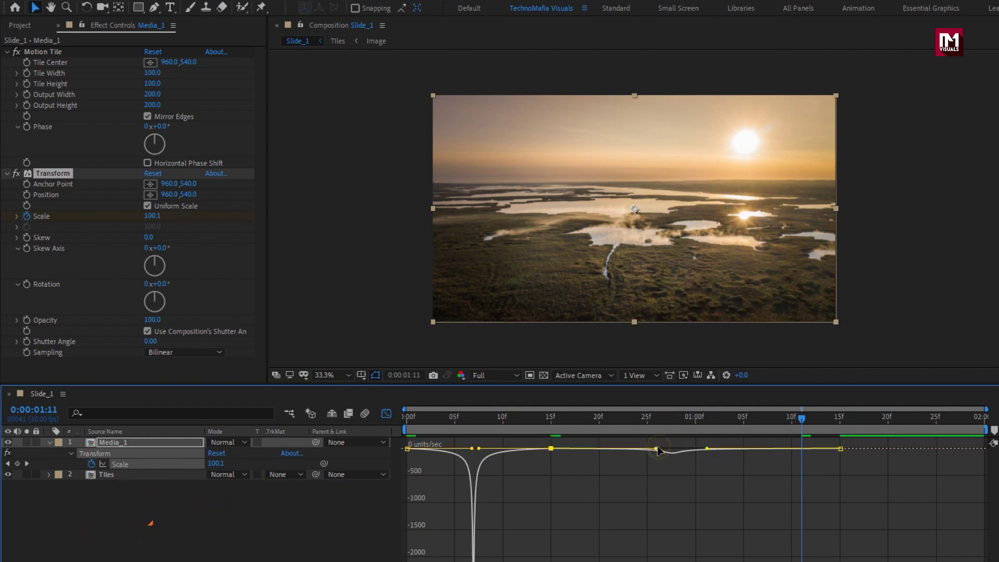
left_click(386, 414)
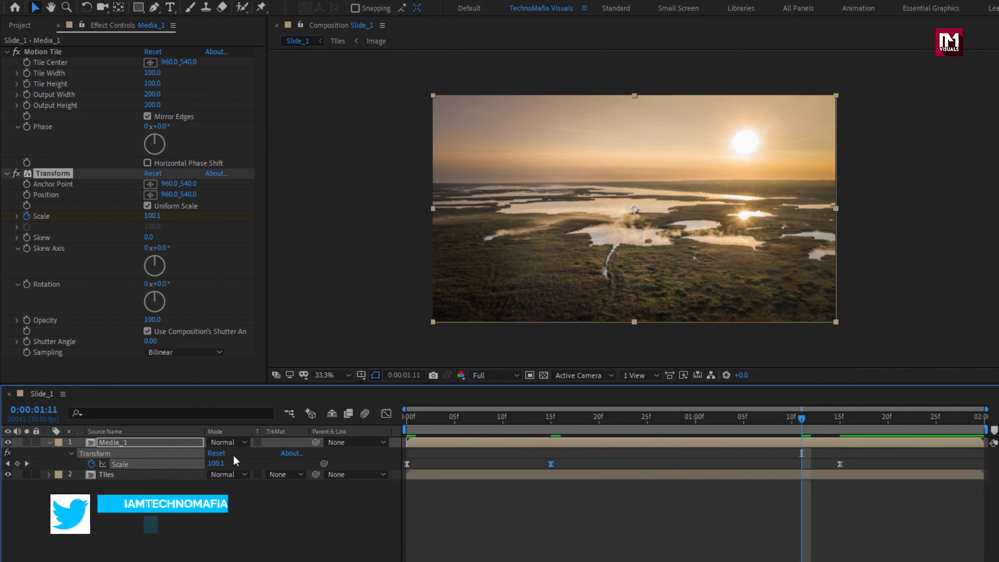
Start Transform Rotation keyframes on Media_1 at frame 15, and set Rotation to 5° at 0:00.
left_click(117, 443)
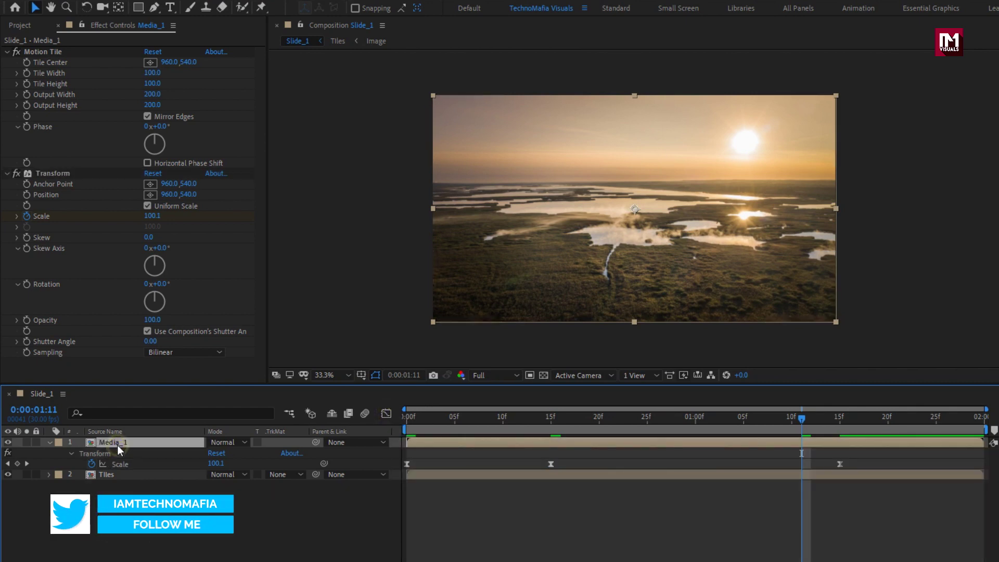
left_click(408, 421)
left_click_drag(408, 420, 551, 420)
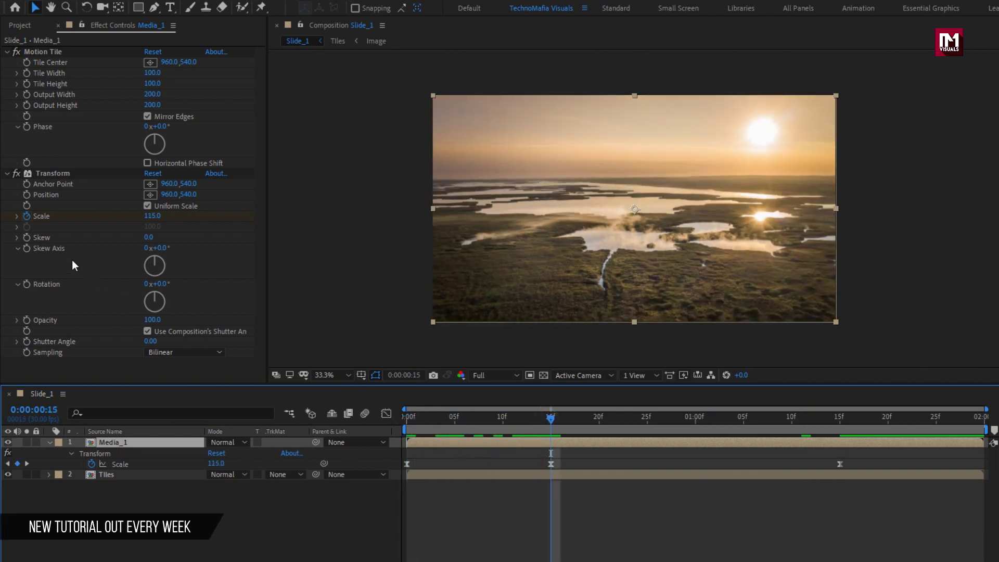
left_click(27, 284)
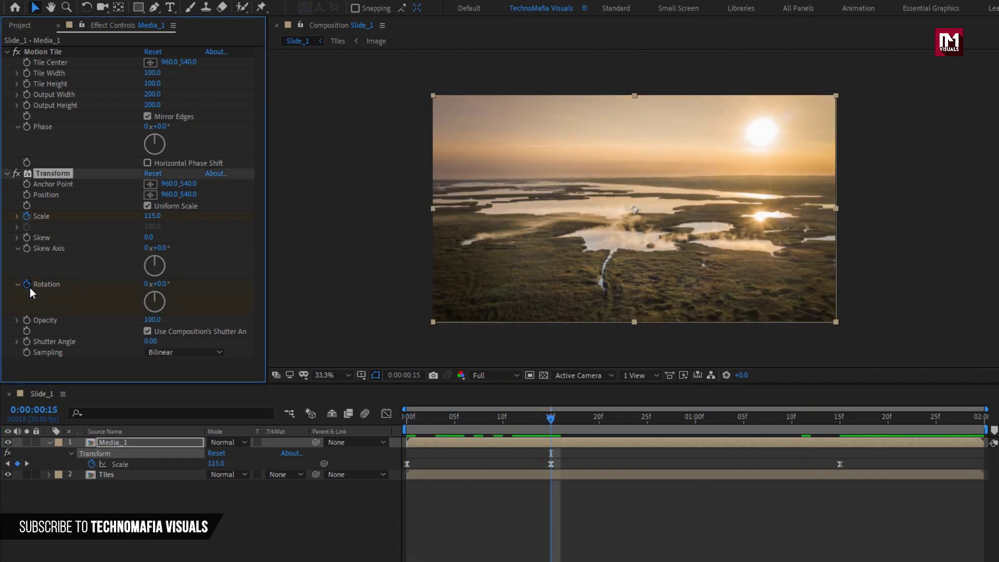
left_click(402, 419)
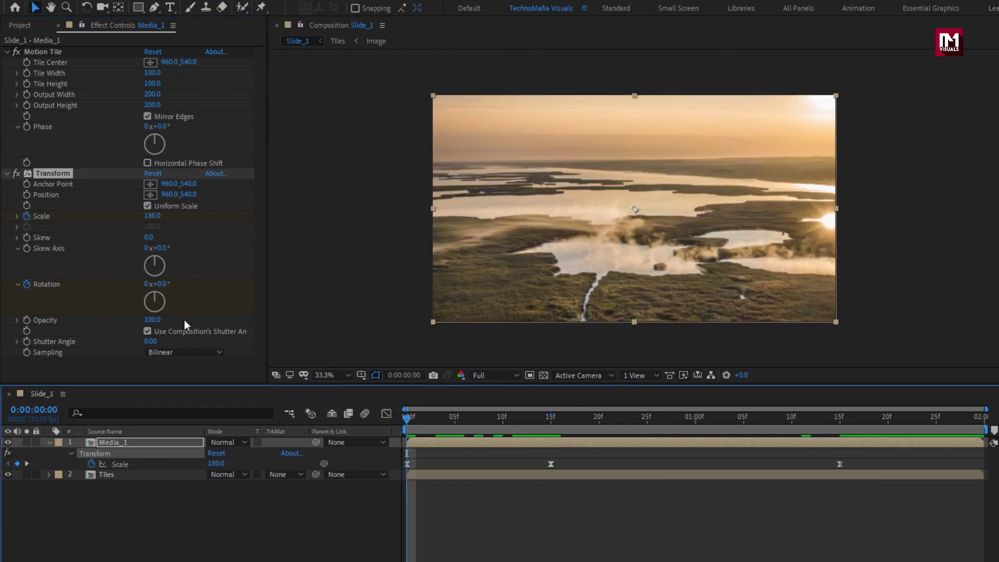
left_click(162, 283)
type("5")
key("Return")
Reveal Media_1's modified properties and apply Easy Ease to both Rotation keyframes.
left_click_drag(404, 419, 437, 422)
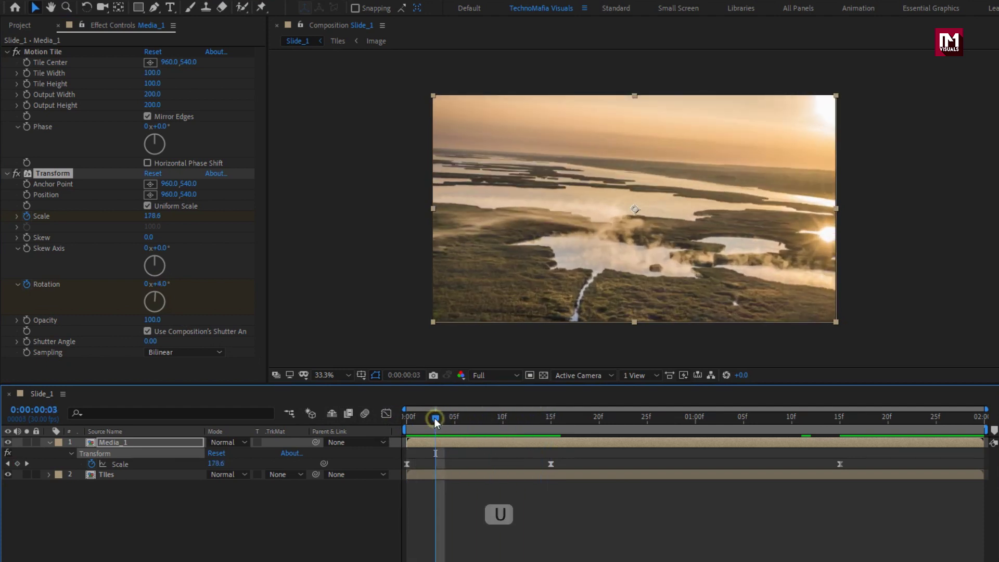
left_click(159, 443)
key("u")
key("u")
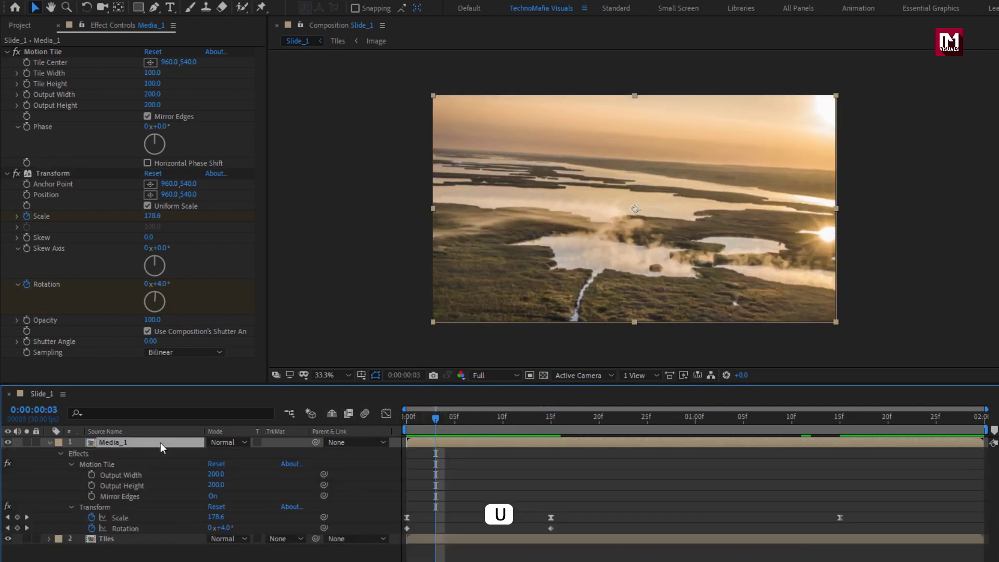
left_click_drag(547, 528, 525, 530)
left_click_drag(399, 543, 398, 541)
right_click(407, 528)
mouse_move(472, 523)
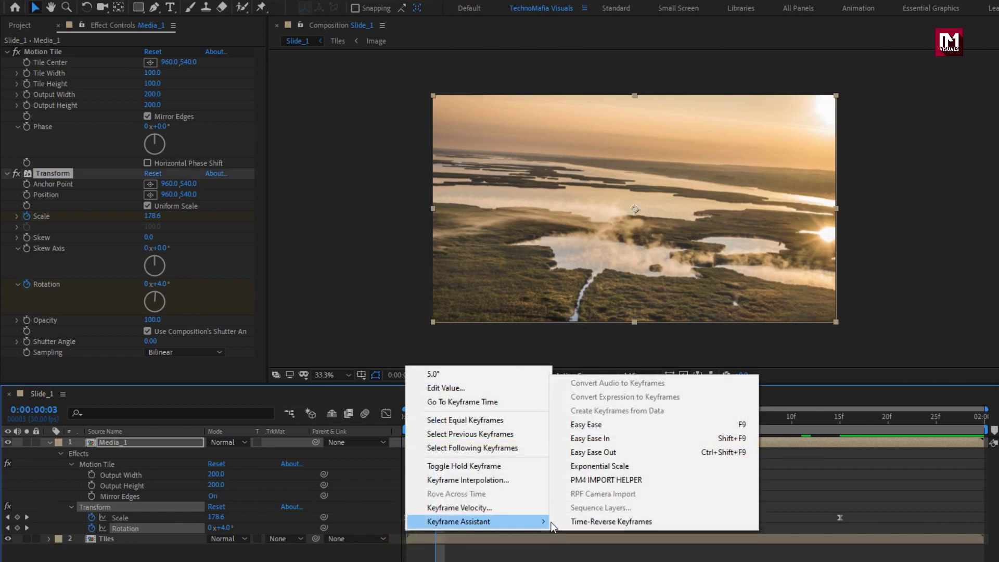
left_click(586, 425)
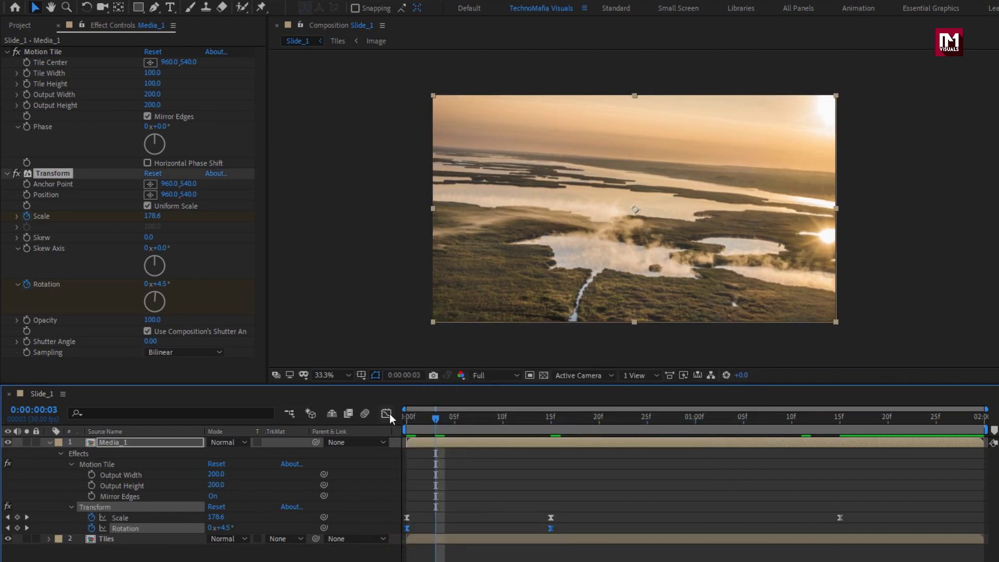
Extend the incoming influence of the frame 15 Rotation keyframe to about frame 6 in the speed graph.
left_click(389, 414)
left_click(550, 448)
left_click_drag(529, 449, 466, 449)
left_click(389, 414)
Preview the Slide_1 animation from the start and collapse the Media_1 layer's properties.
left_click(406, 419)
key("space")
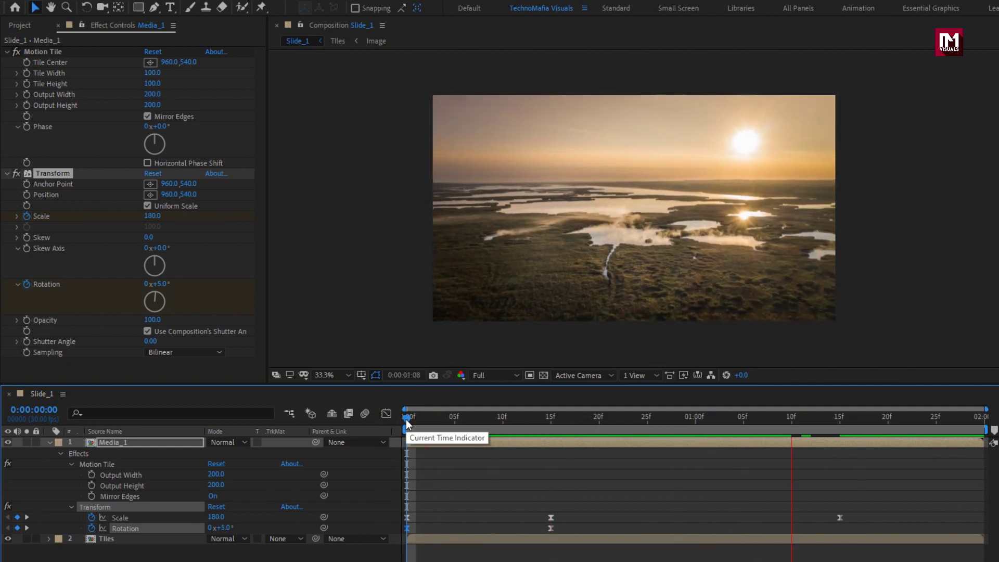
key("space")
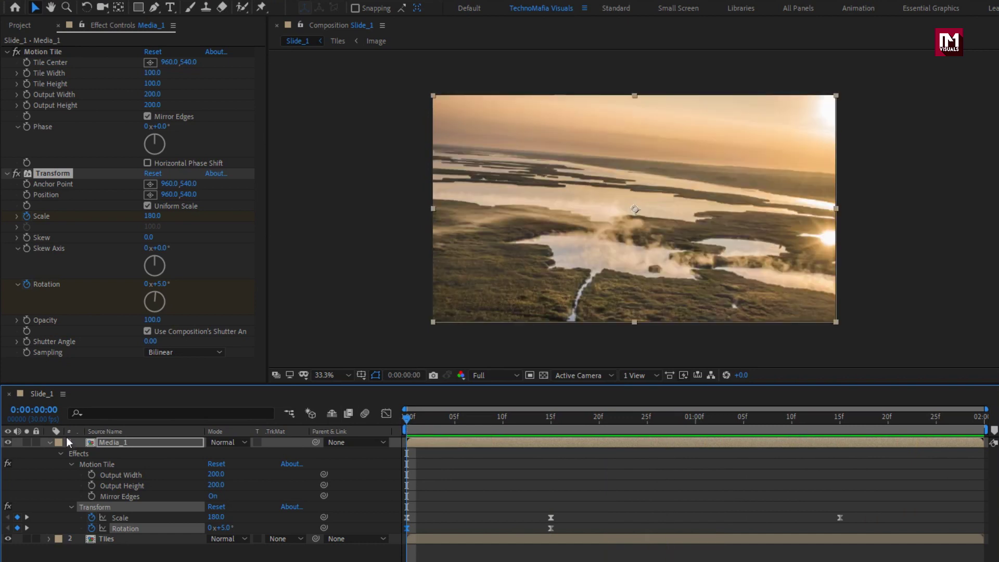
left_click(49, 442)
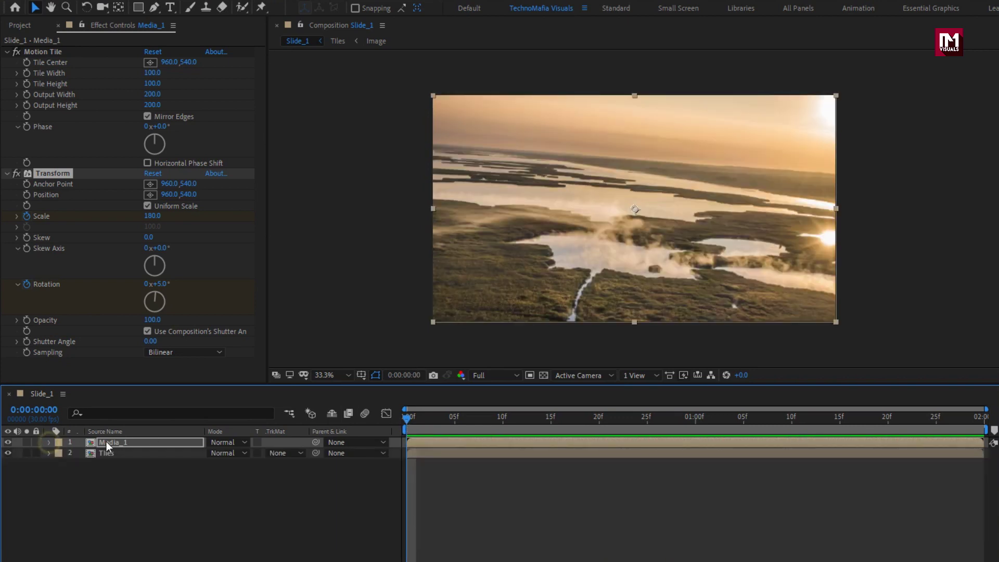
Create a new adjustment layer above Media_1 in Slide_1.
right_click(125, 494)
mouse_move(155, 355)
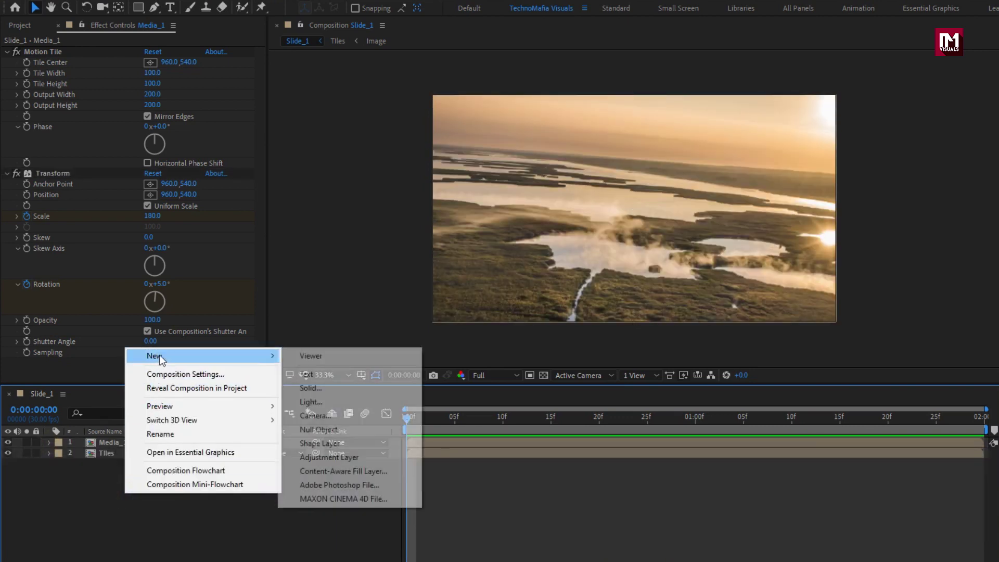
left_click(329, 456)
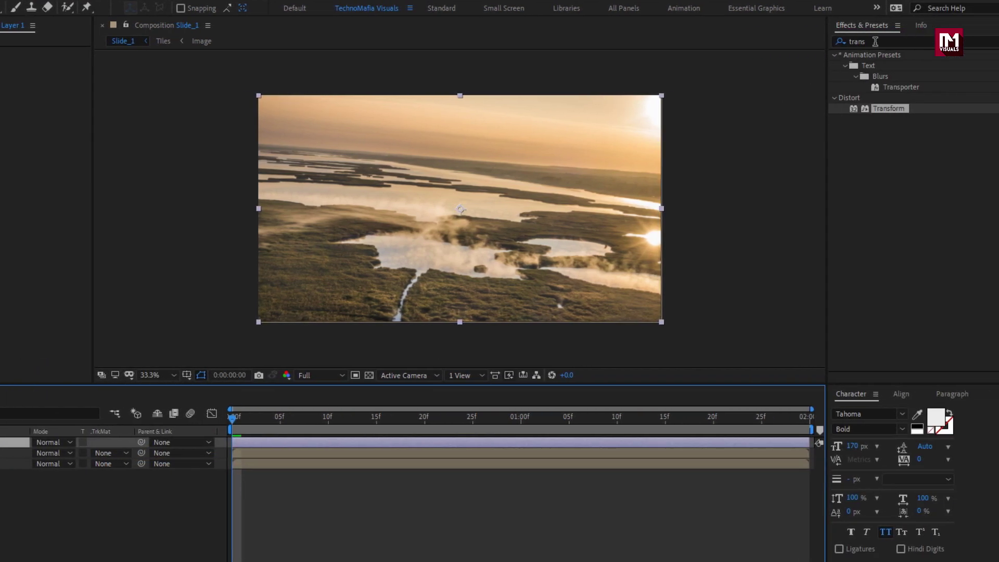
Apply the Displacement Map effect to the adjustment layer and use Tiles as its displacement map layer.
left_click_drag(876, 41, 832, 42)
type("displ")
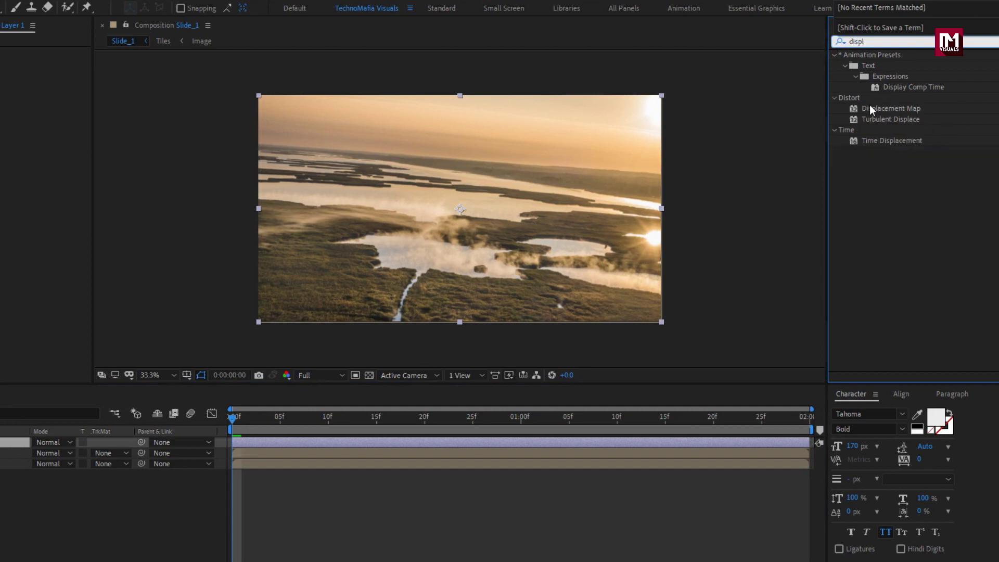
left_click_drag(871, 109, 490, 210)
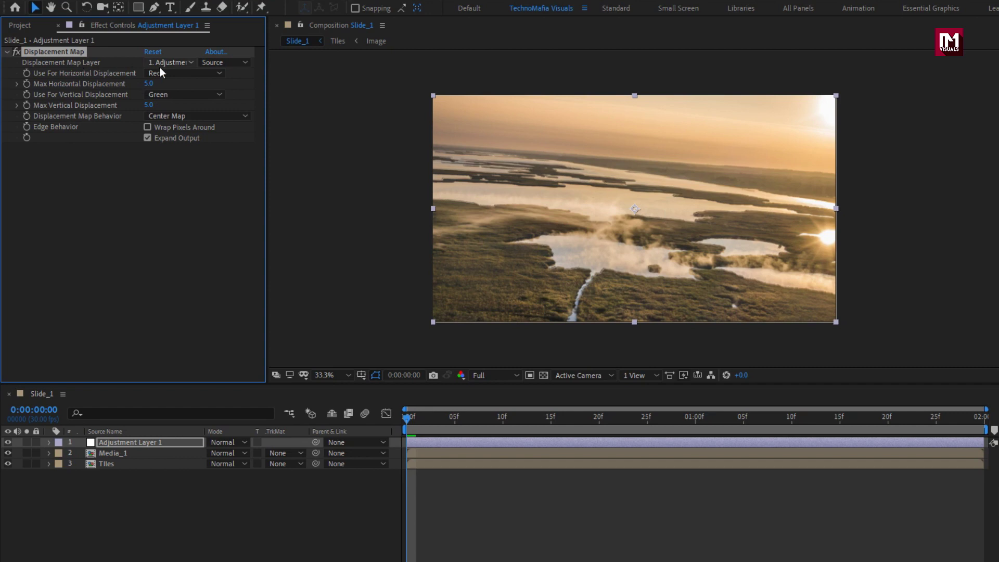
left_click(161, 62)
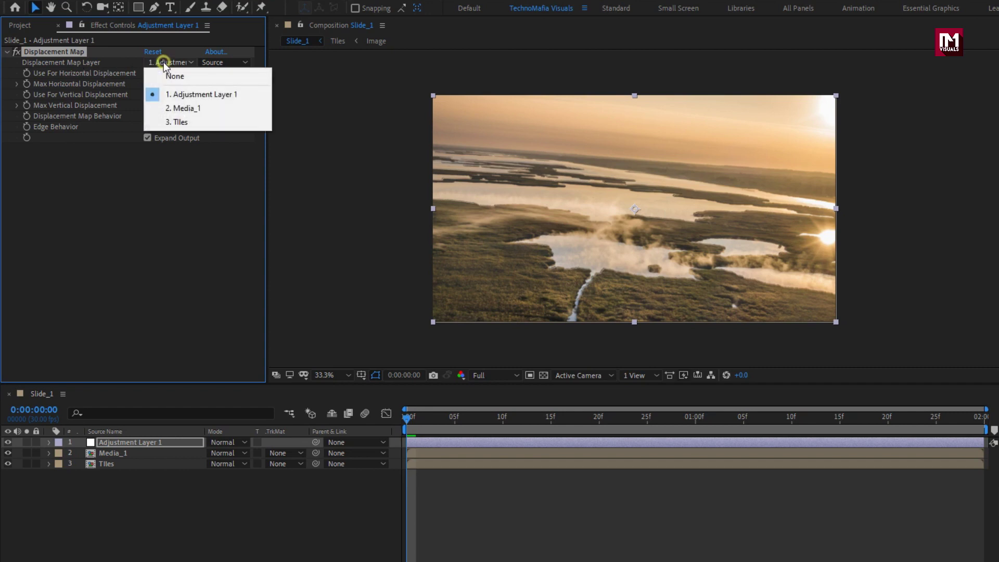
left_click(216, 123)
Start keyframing Max Horizontal Displacement at frame 0 with a value of 0.
left_click(406, 418)
left_click(27, 83)
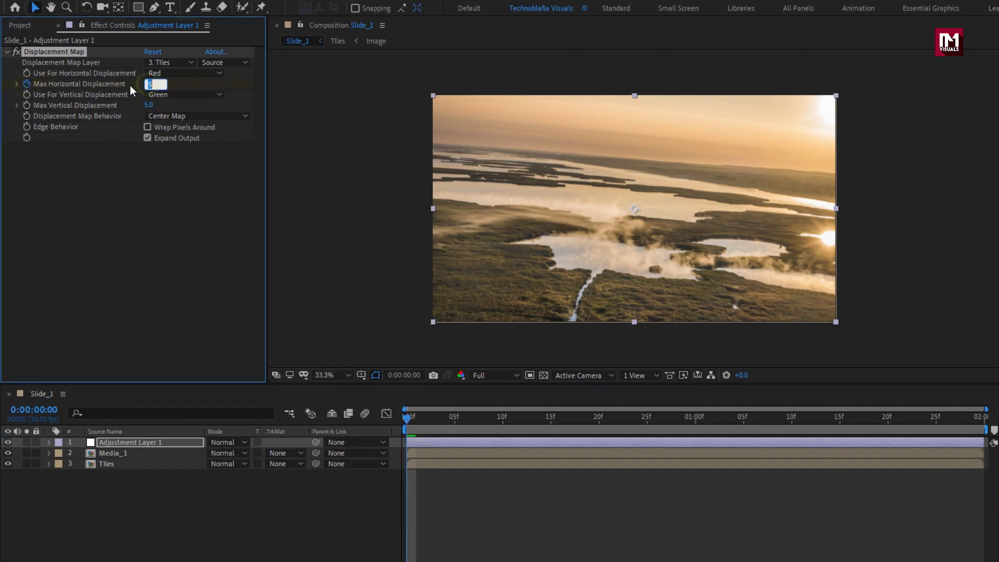
type("0")
key("Return")
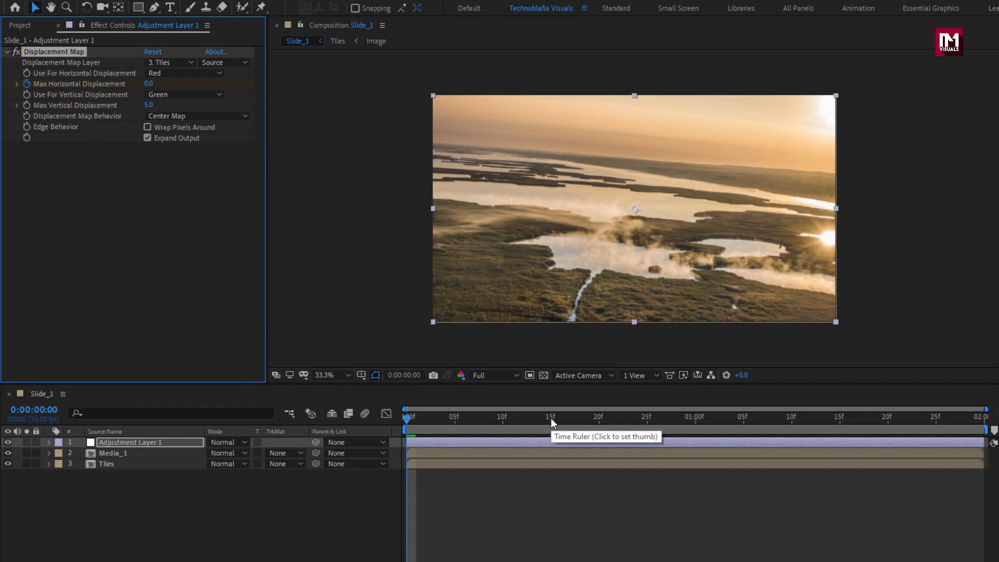
Keyframe Max Horizontal Displacement at 350 on frame 15 and at 0 on the 1-second mark.
left_click(551, 418)
left_click(148, 84)
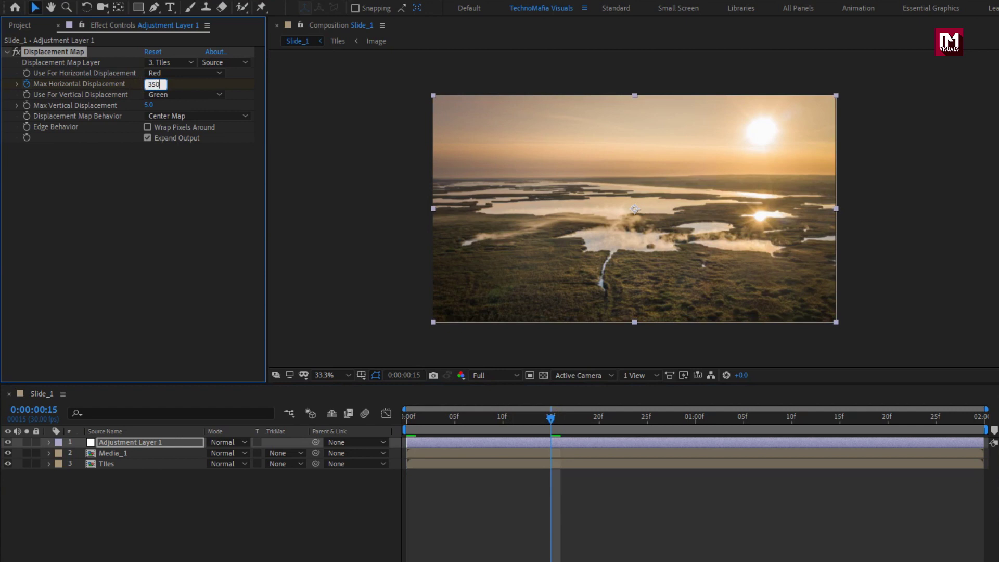
key("Return")
left_click(695, 427)
left_click(154, 84)
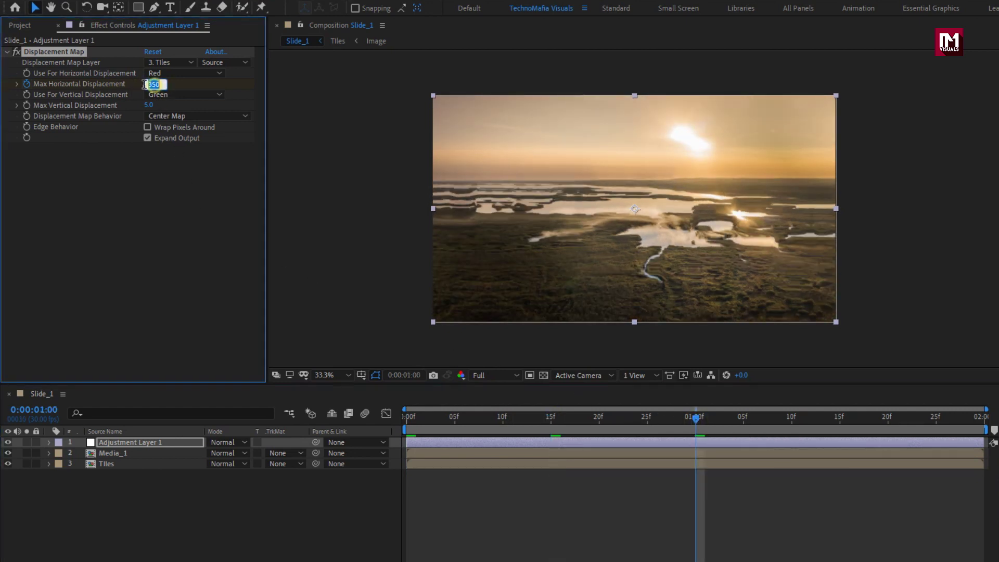
type("0")
key("Return")
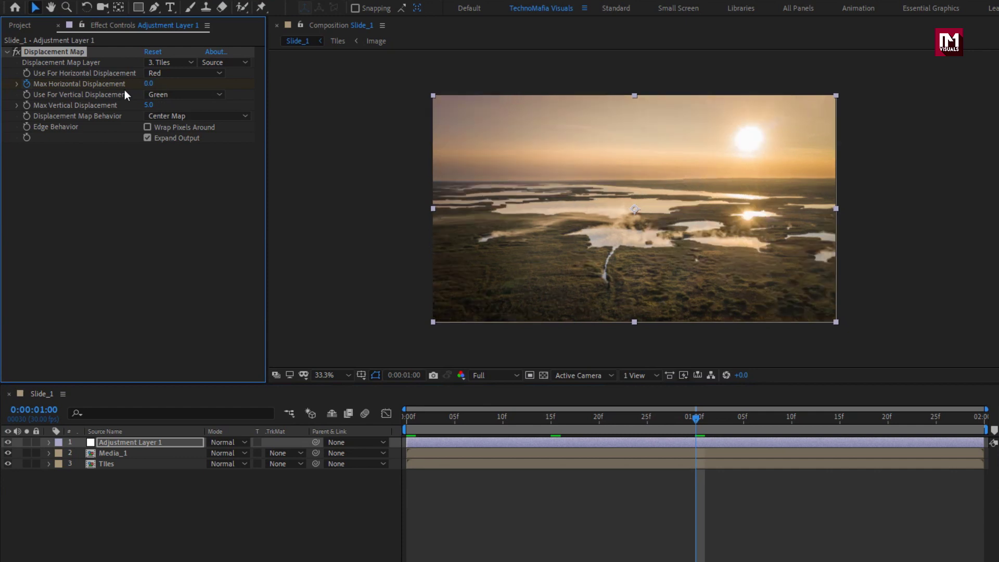
Reveal the adjustment layer's keyframes and apply Easy Ease to all three Max Horizontal Displacement keyframes.
left_click(839, 419)
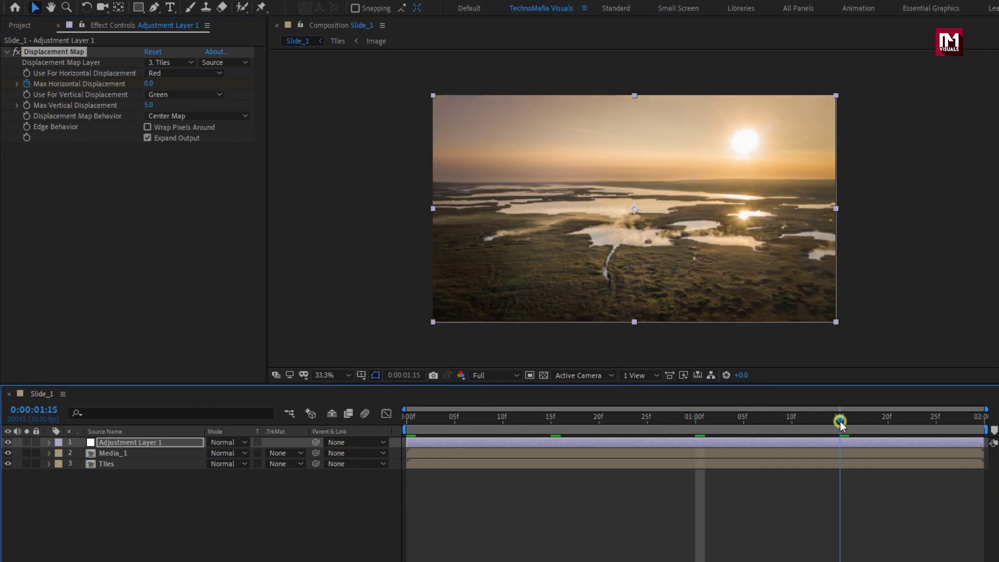
key("u")
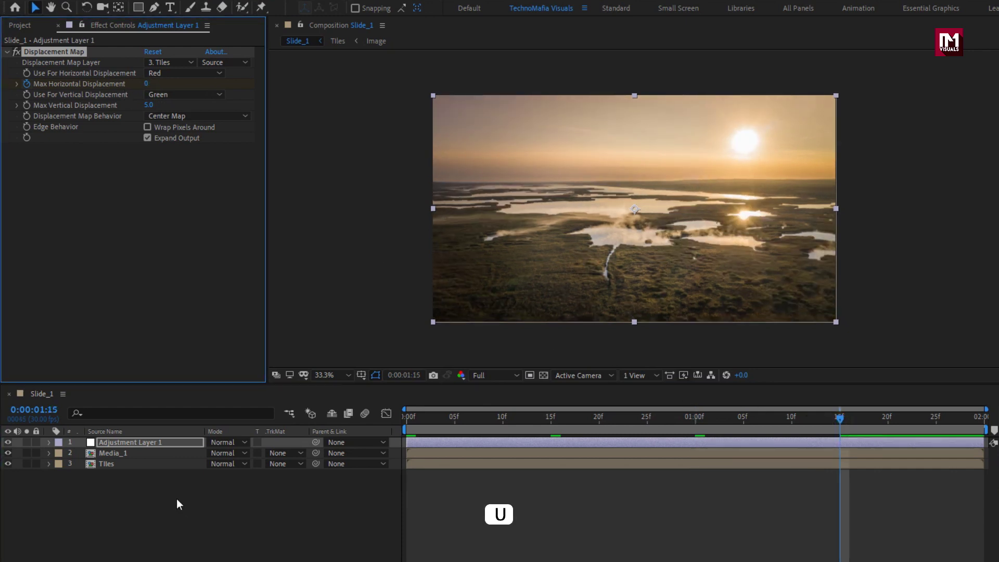
left_click(154, 441)
key("u")
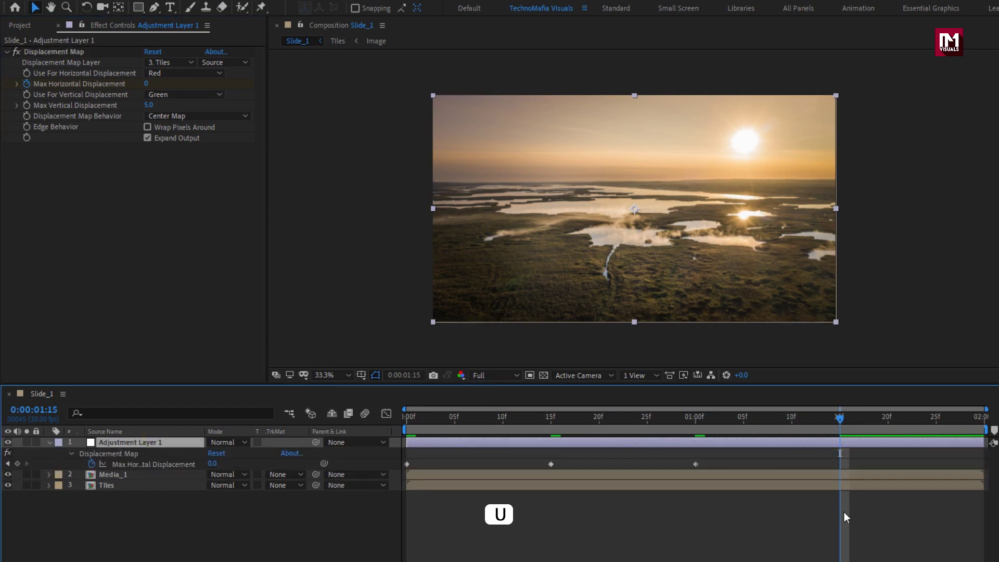
left_click_drag(711, 462, 406, 471)
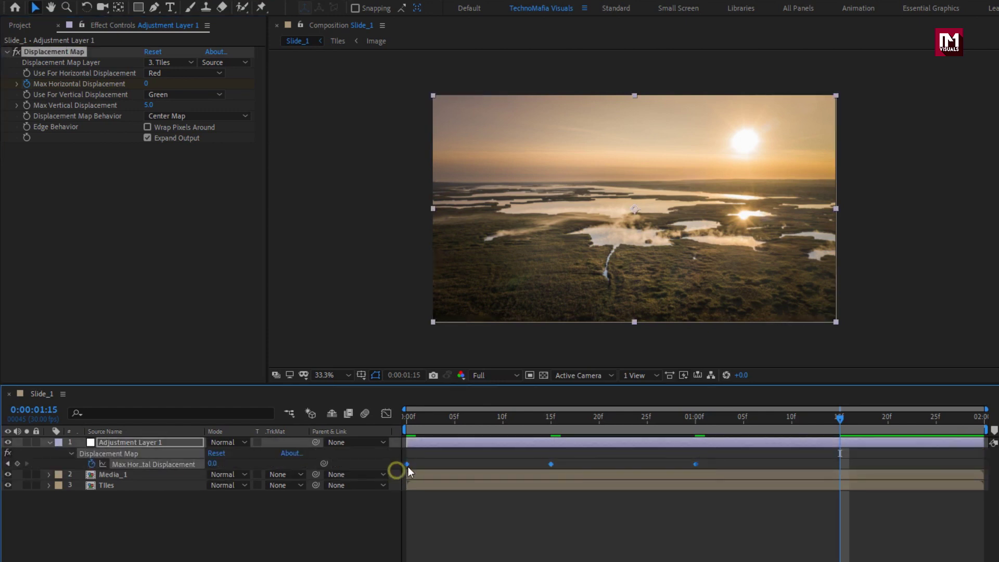
right_click(407, 464)
mouse_move(477, 456)
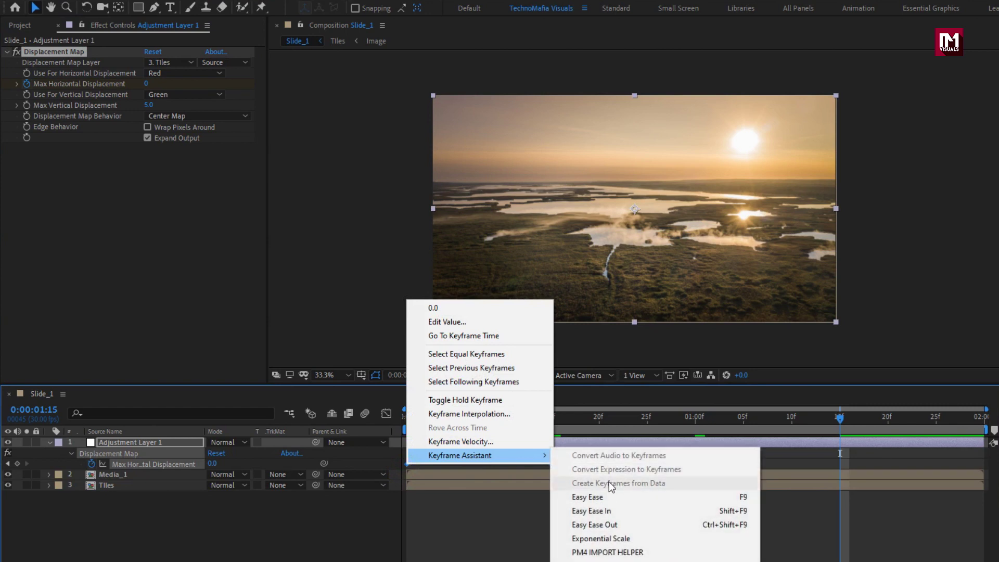
left_click(611, 497)
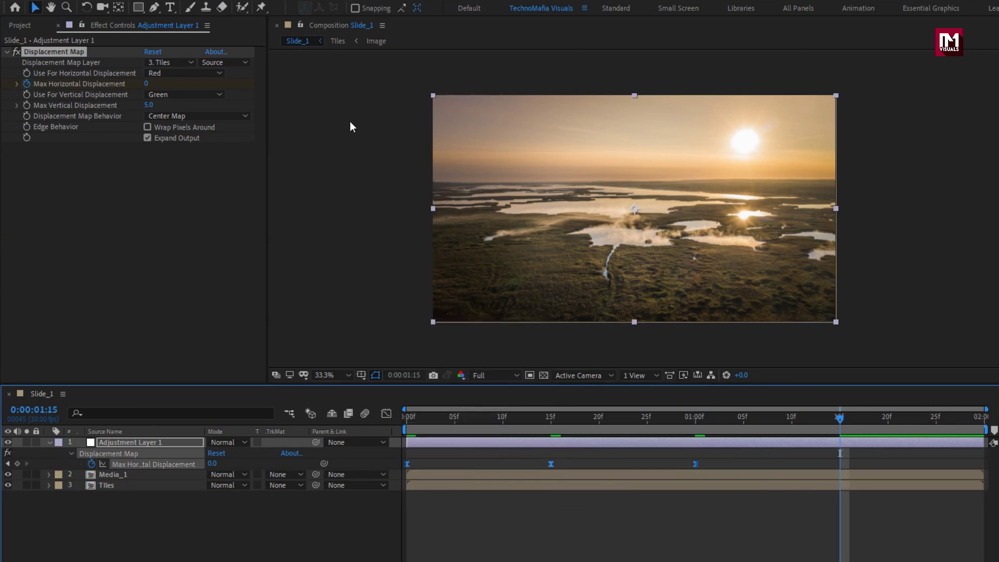
Sharpen the Max Horizontal Displacement speed graph by extending keyframe influences so it peaks near frames 6 and 24.
left_click(386, 415)
left_click_drag(526, 516, 479, 516)
left_click_drag(433, 549, 572, 559)
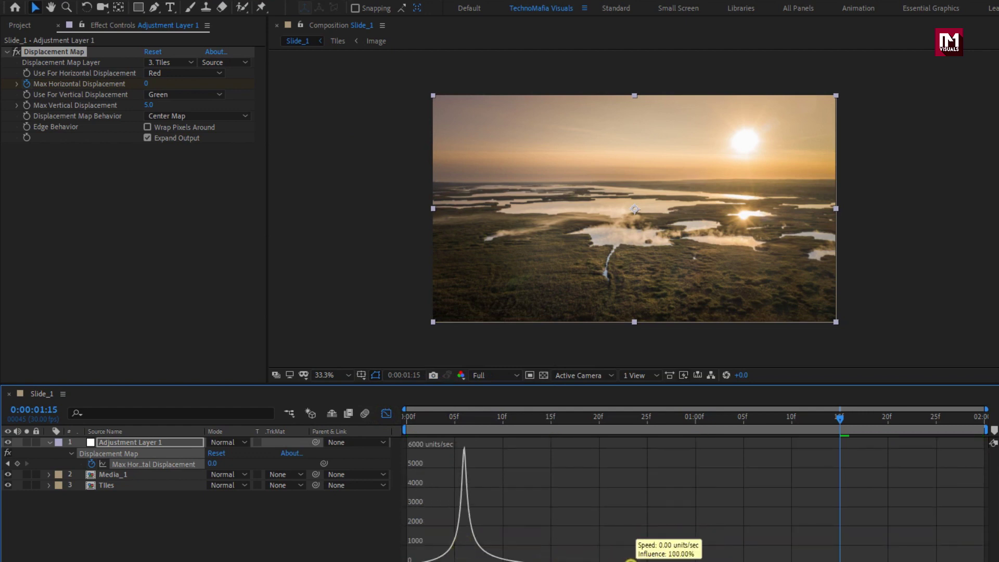
left_click_drag(674, 544, 644, 545)
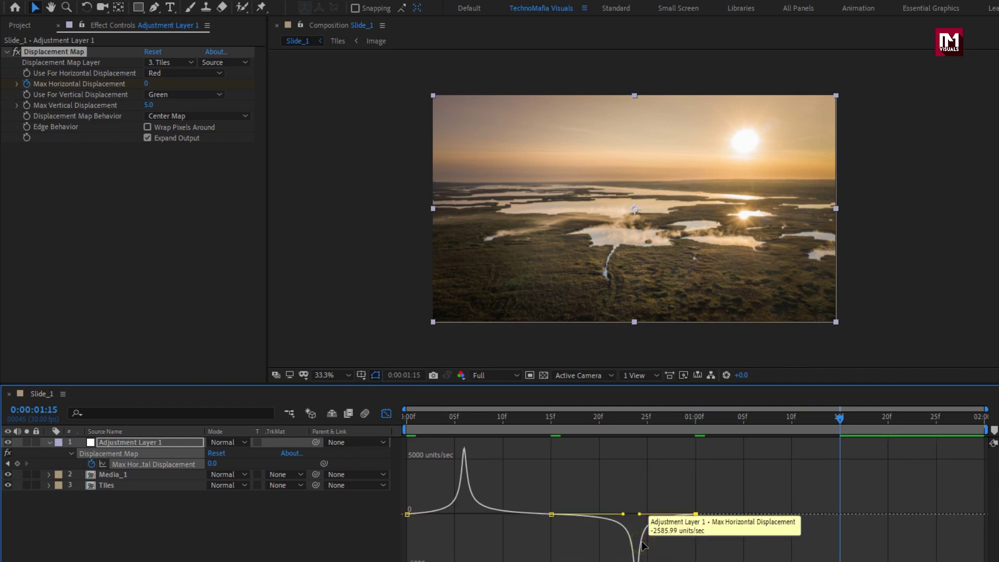
left_click(386, 414)
Scrub through the first 14 frames to check the horizontal displacement, and return to frame 0.
left_click(417, 419)
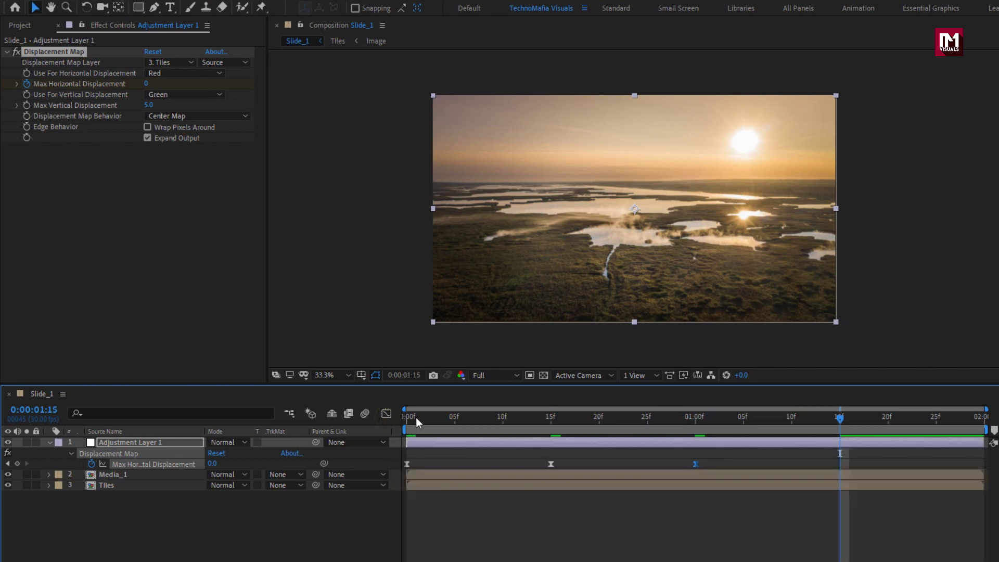
left_click_drag(412, 422, 542, 424)
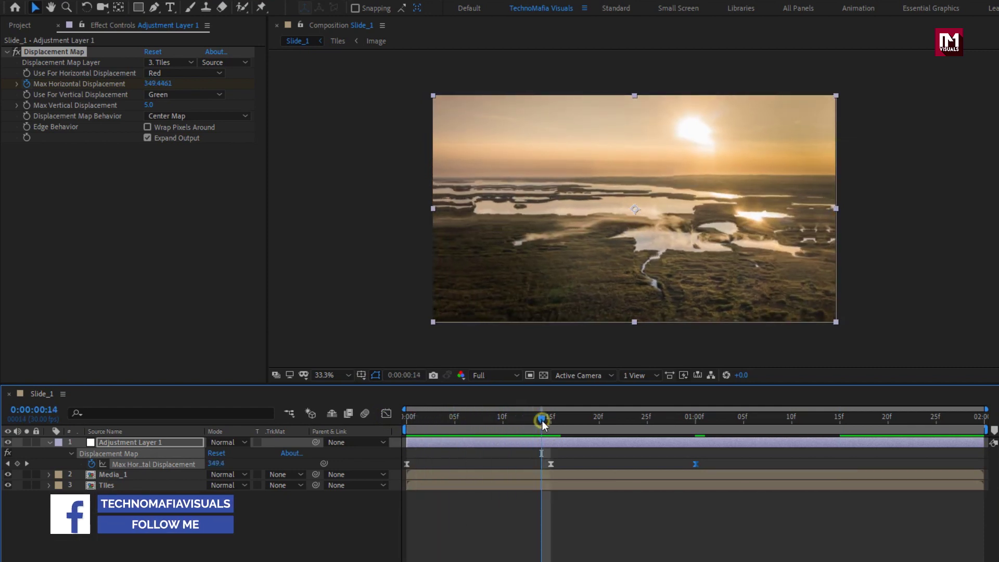
left_click(543, 422)
left_click_drag(543, 423, 403, 421)
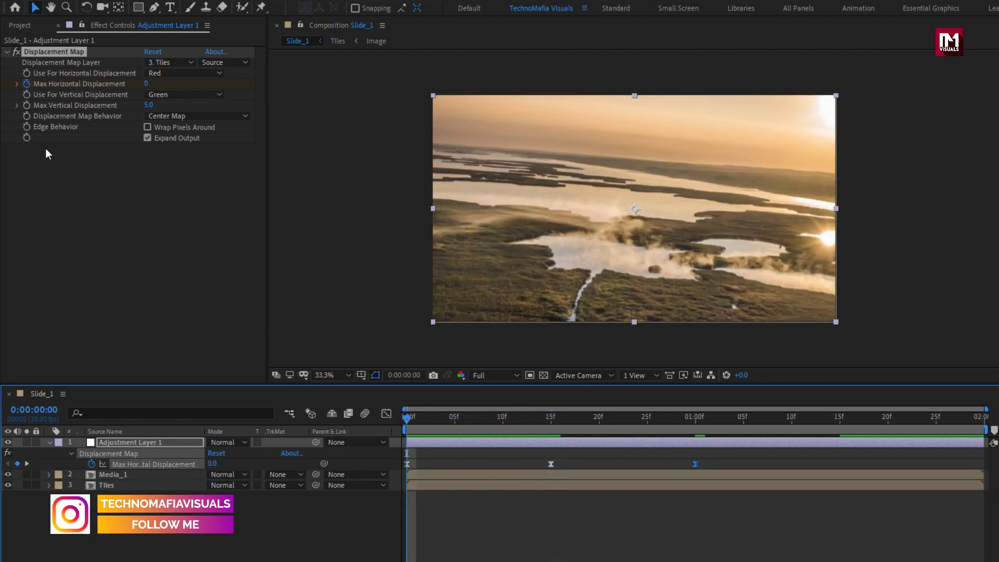
Keyframe Max Vertical Displacement at 350 on frame 0 and at 0 on frame 15.
left_click(149, 105)
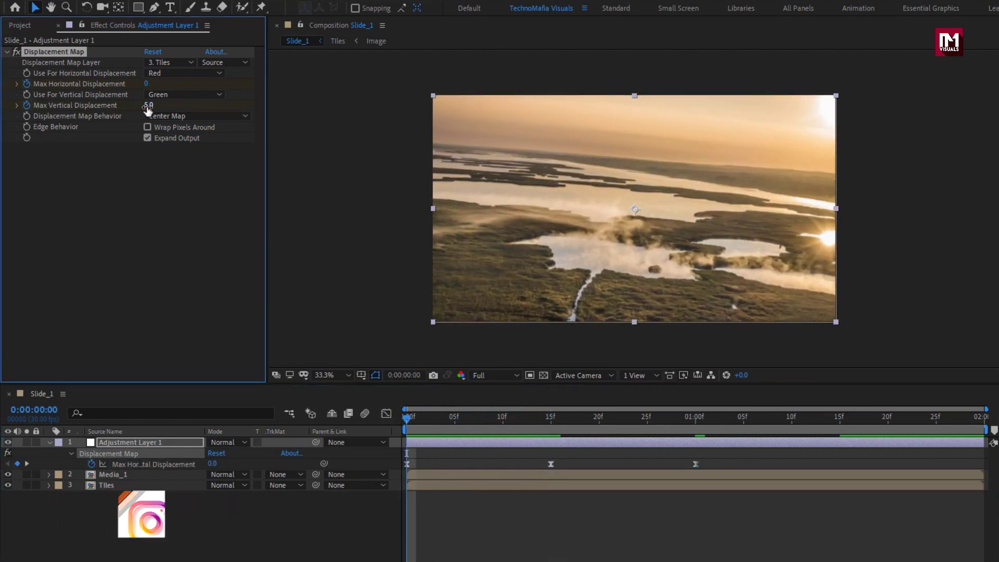
key("BackSpace")
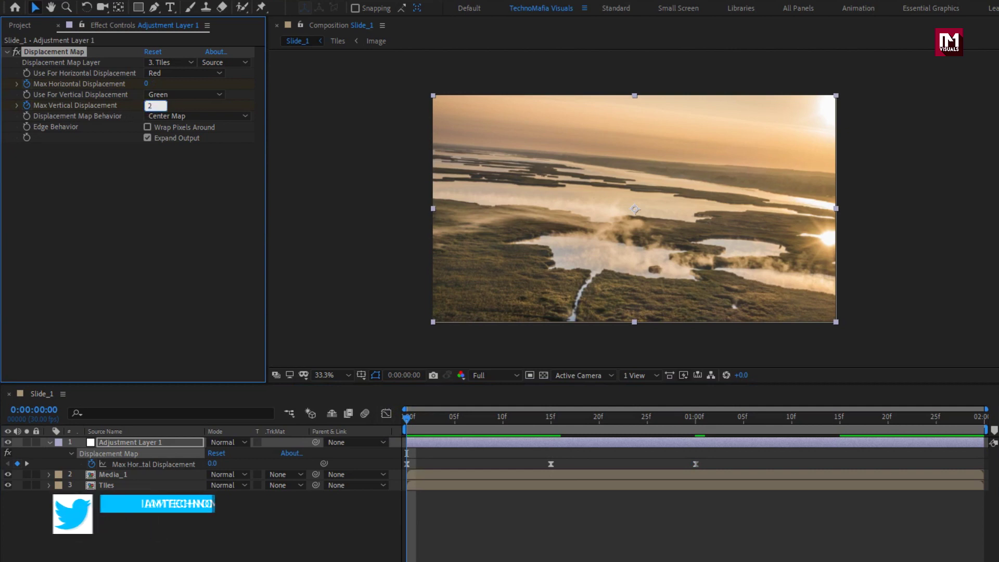
type("350")
key("Return")
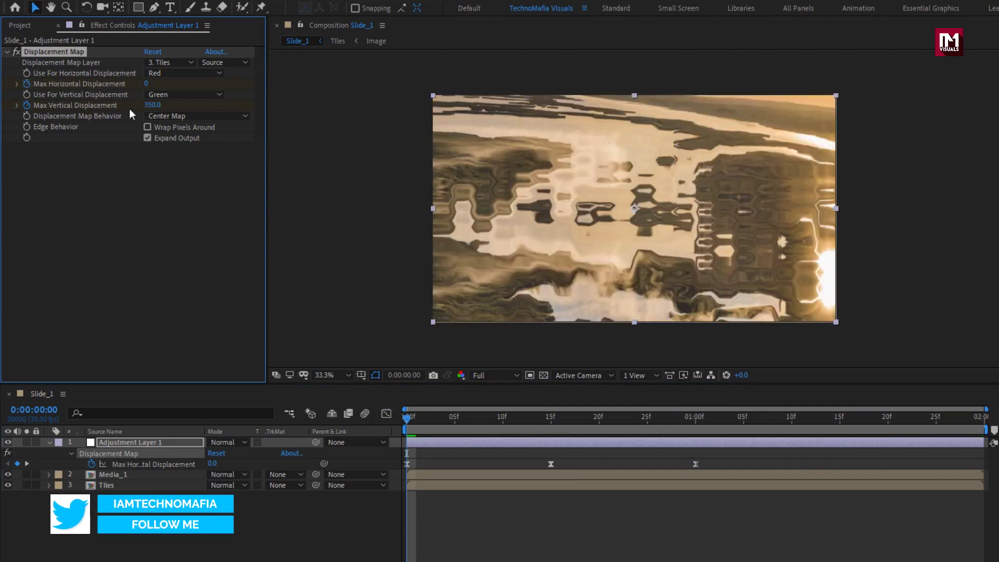
left_click(552, 423)
left_click(152, 105)
type("0")
key("Return")
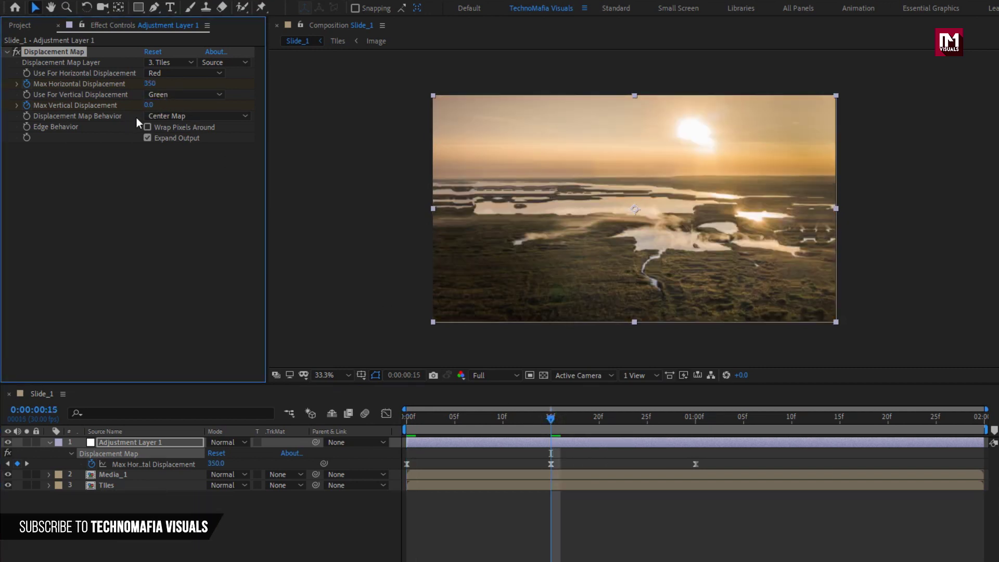
Reveal the adjustment layer's modified properties and add a Max Vertical Displacement keyframe holding 0 at the 1-second mark.
left_click(703, 416)
key("u")
left_click(148, 442)
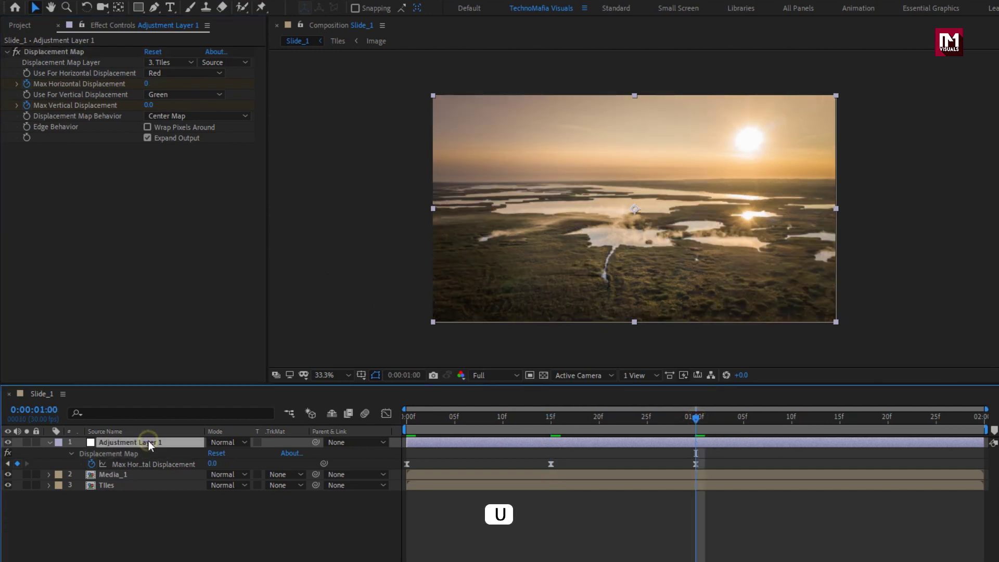
key("u")
key("u")
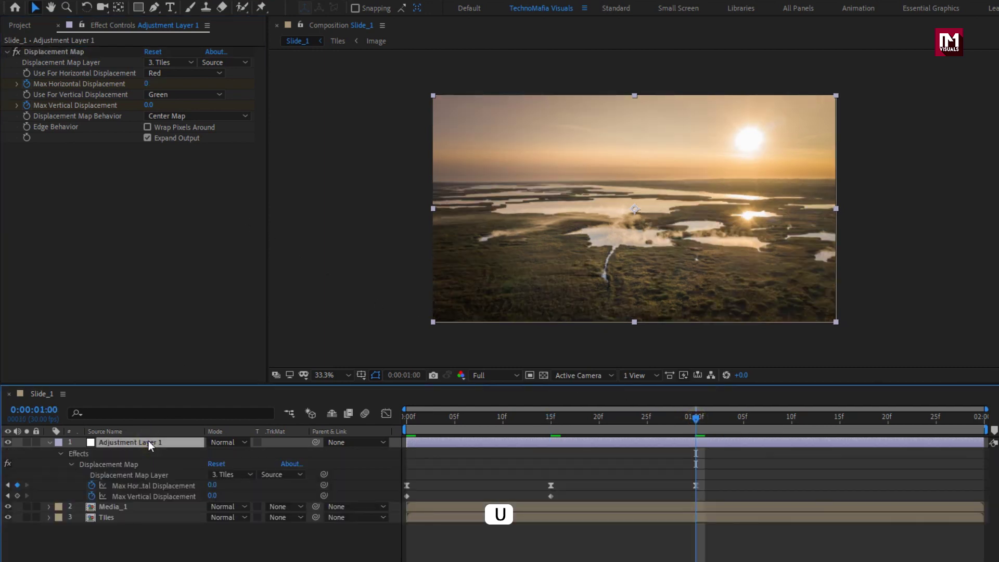
left_click(17, 497)
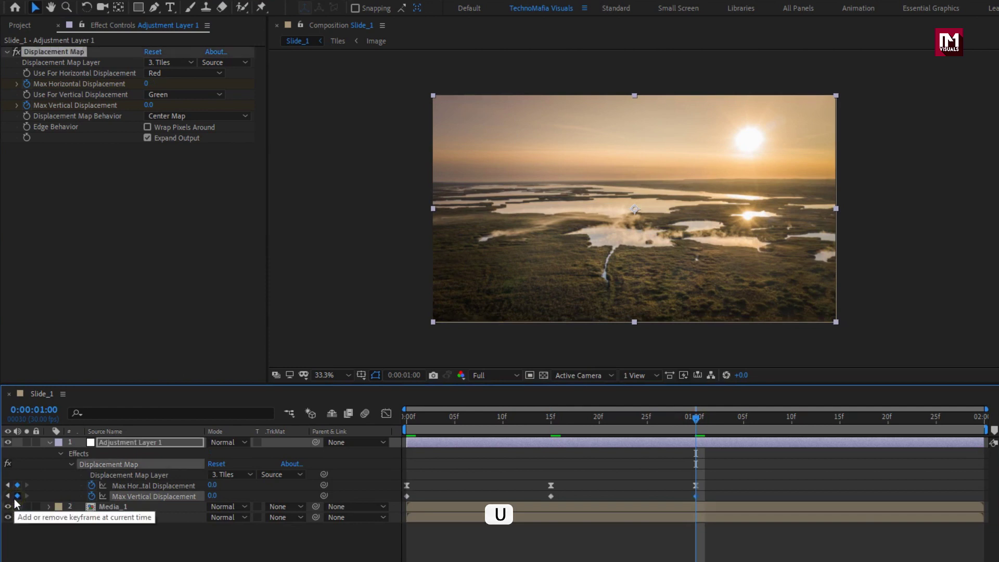
Keyframe Max Vertical Displacement at 150 on 1 second 15 frames.
left_click(808, 420)
left_click(839, 419)
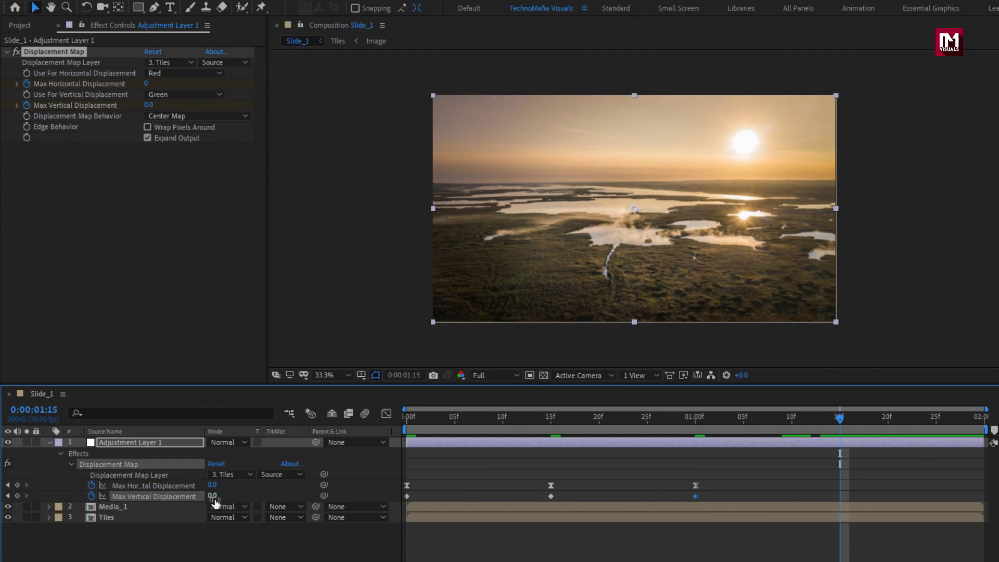
type("150")
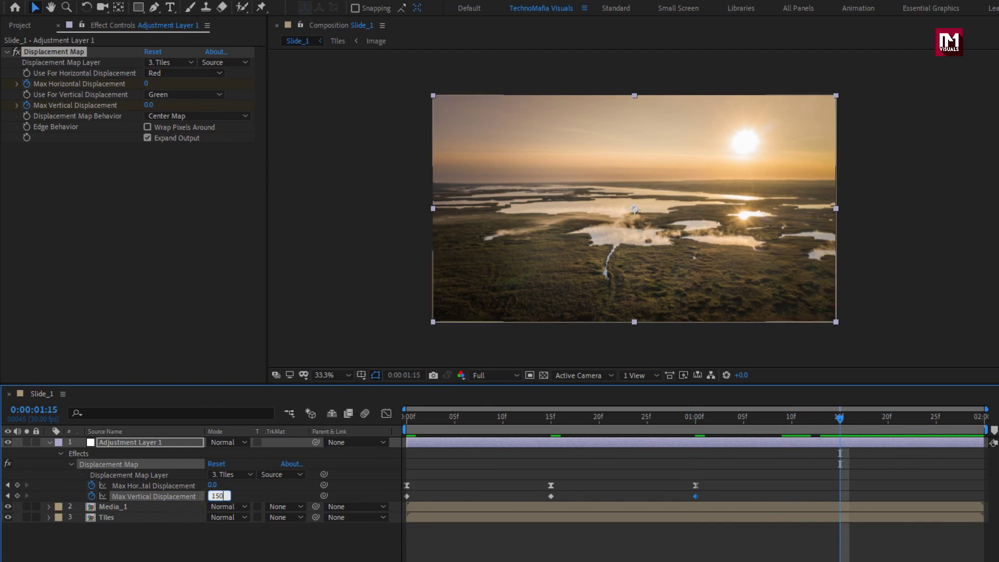
key("Return")
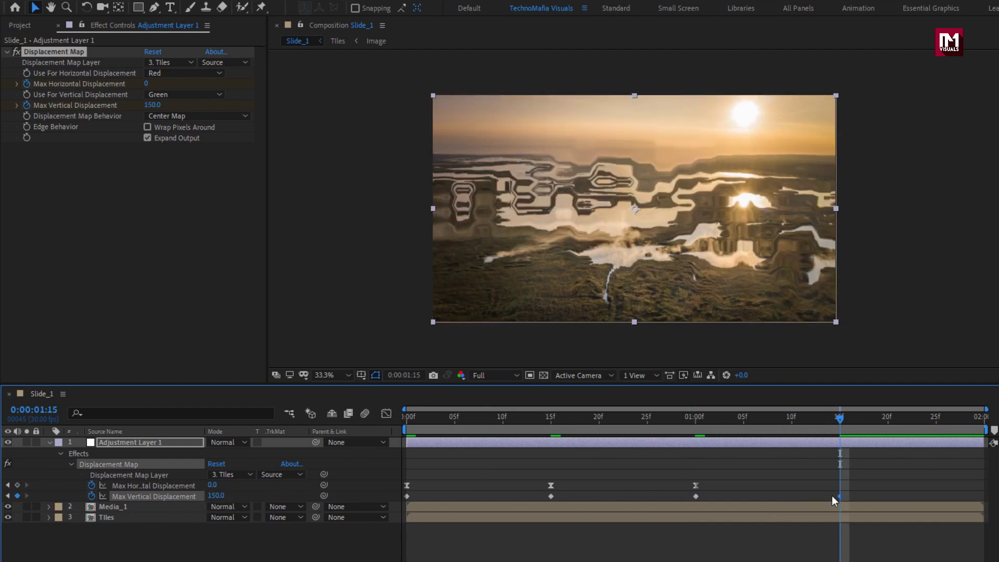
Apply Easy Ease to all four Max Vertical Displacement keyframes.
left_click(851, 495)
left_click(407, 496)
right_click(407, 496)
mouse_move(509, 489)
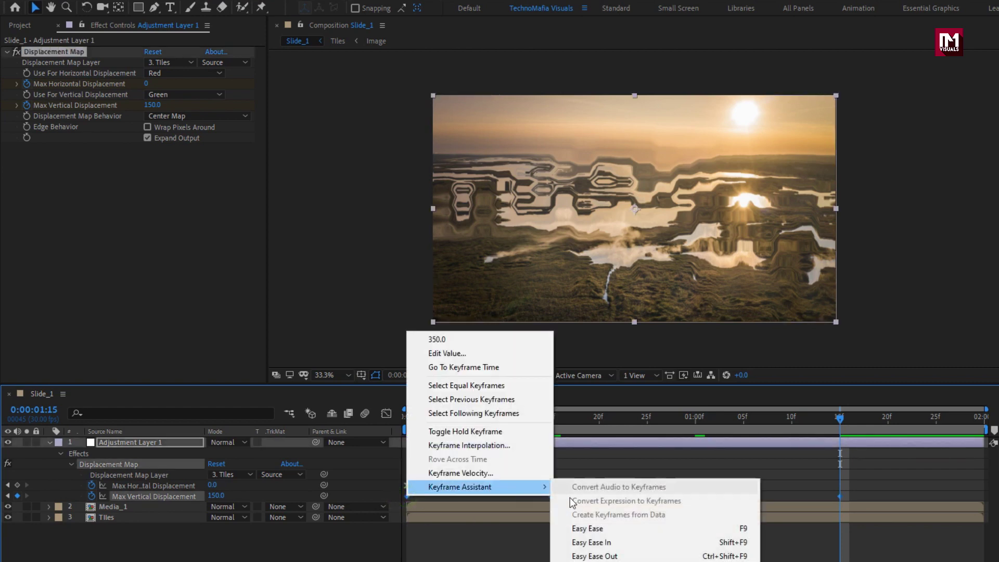
left_click(593, 527)
Sharpen the Max Vertical Displacement speed graph with peaks near frame 7 and 1 second 8 frames, and preview Slide_1 from the start.
left_click(386, 414)
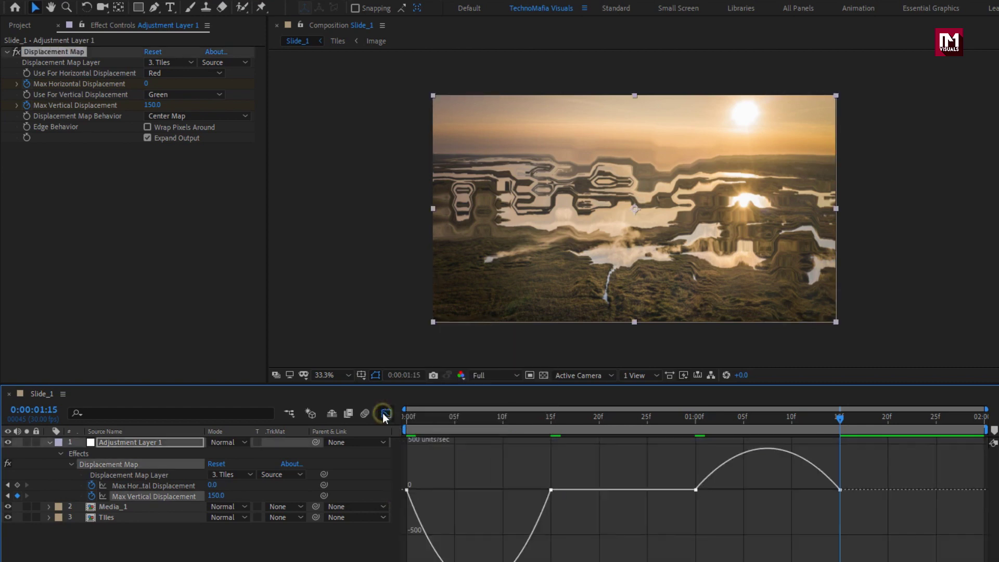
left_click(551, 489)
left_click_drag(527, 489, 469, 467)
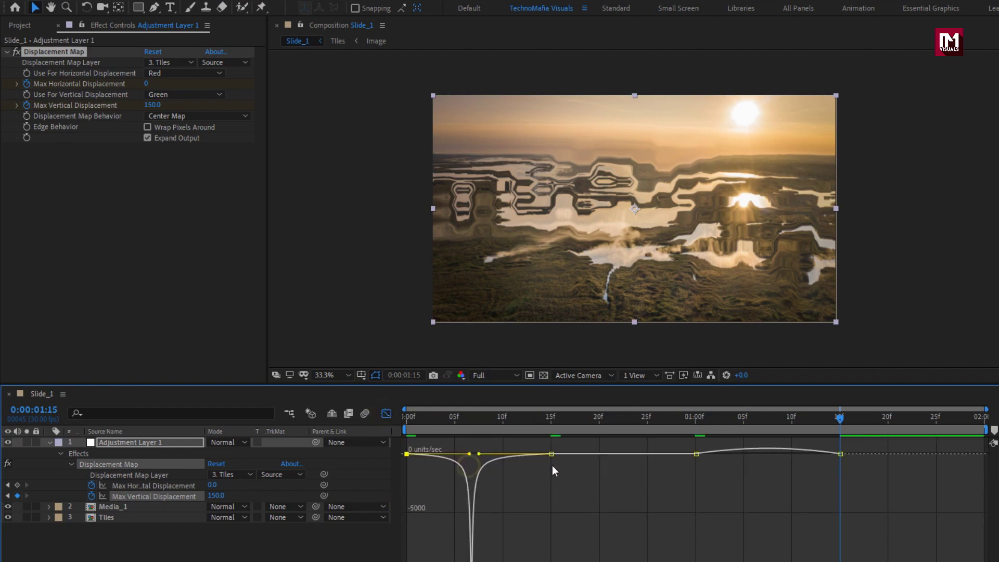
left_click(697, 454)
left_click_drag(723, 455, 775, 466)
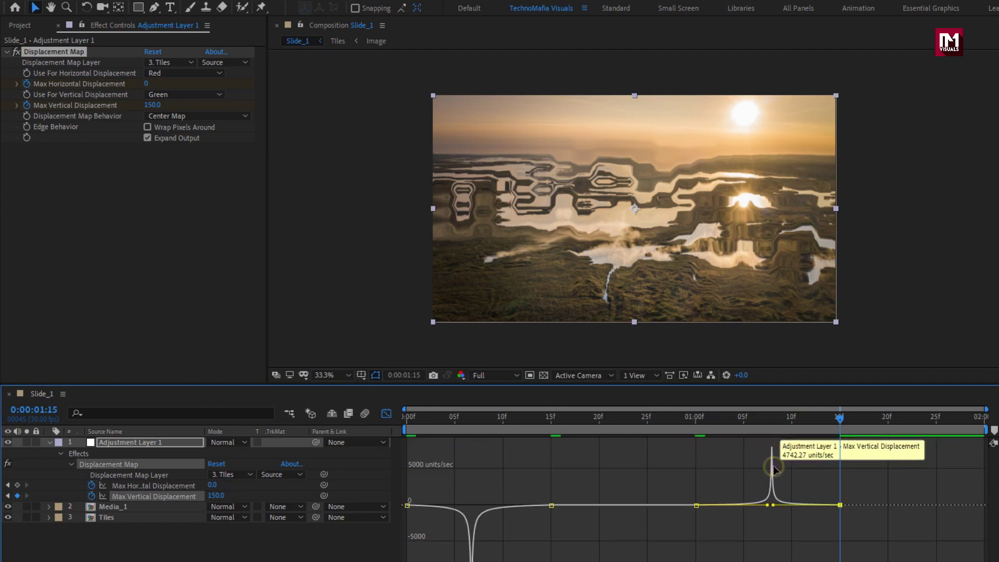
left_click(385, 413)
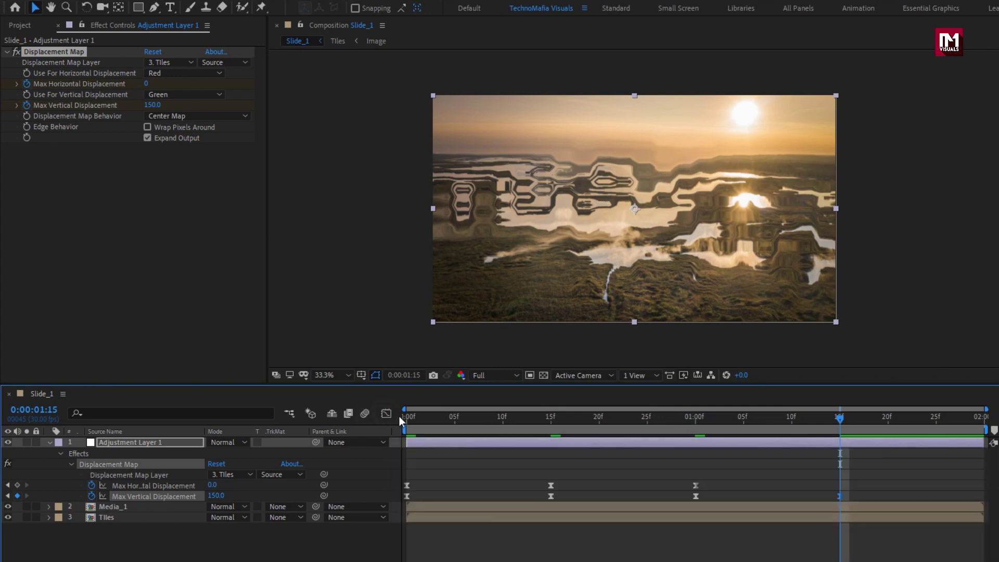
left_click(404, 417)
key("space")
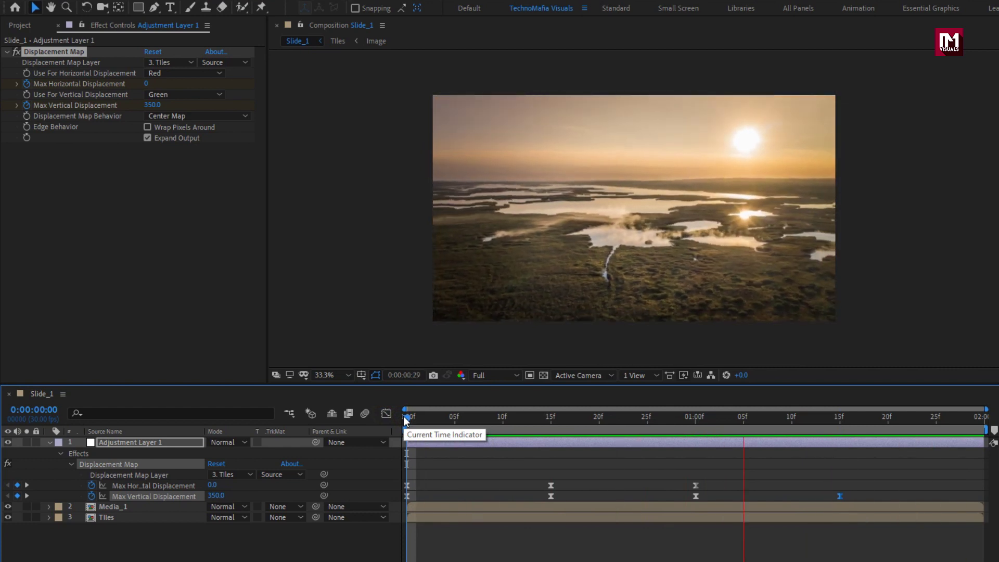
Stop the preview and scale Adjustment Layer 1 to 75%.
key("space")
left_click(110, 446)
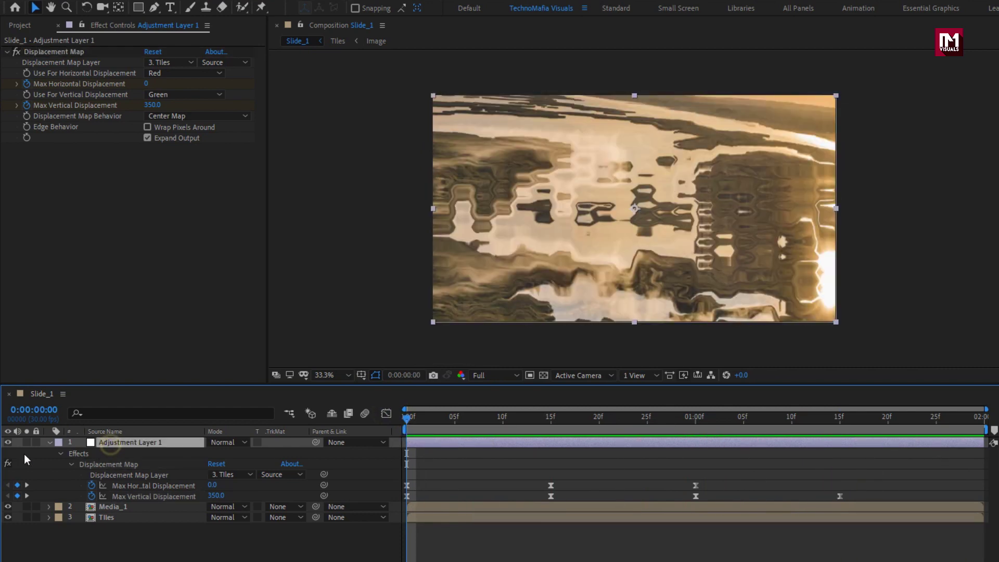
left_click(49, 442)
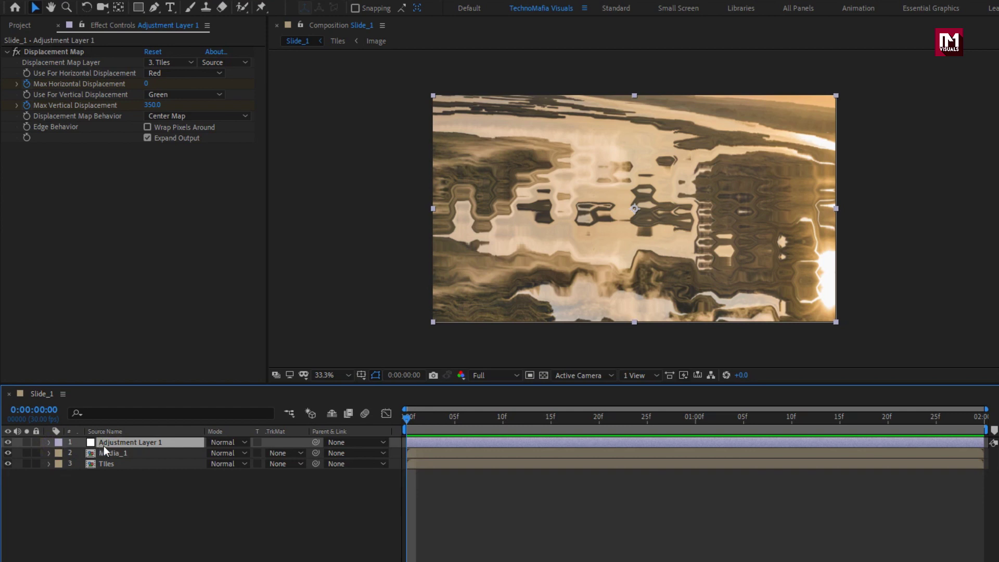
key("s")
left_click(225, 453)
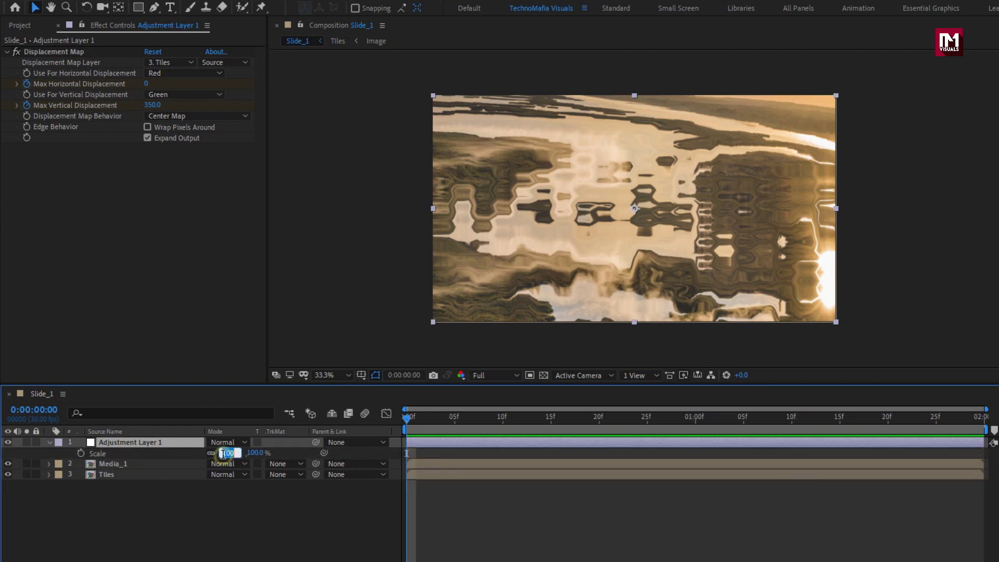
type("75")
key("Return")
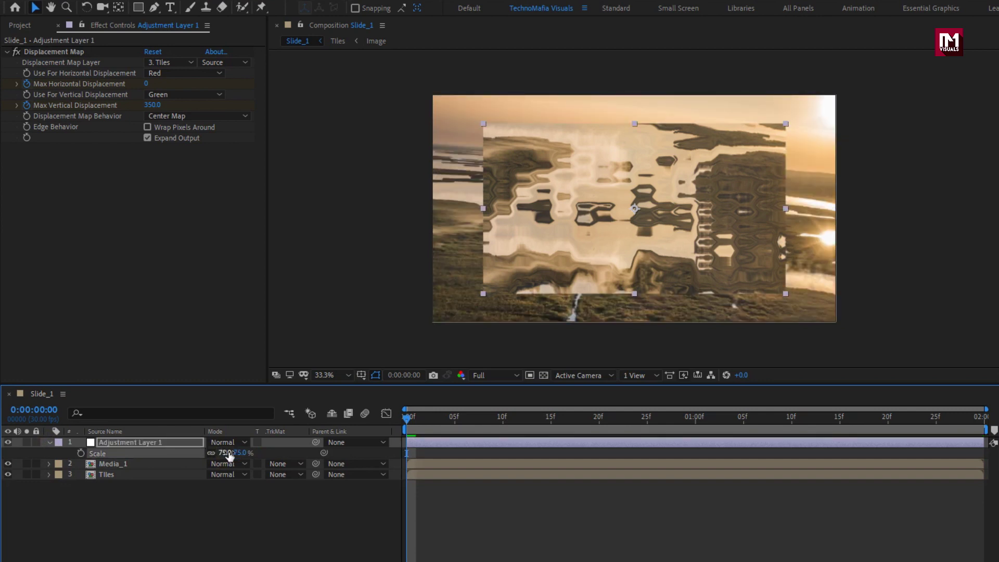
Align the scaled adjustment layer to the composition's left and top edges, and scrub through Slide_1 to check the effect.
left_click(163, 442)
left_click(893, 394)
left_click(844, 427)
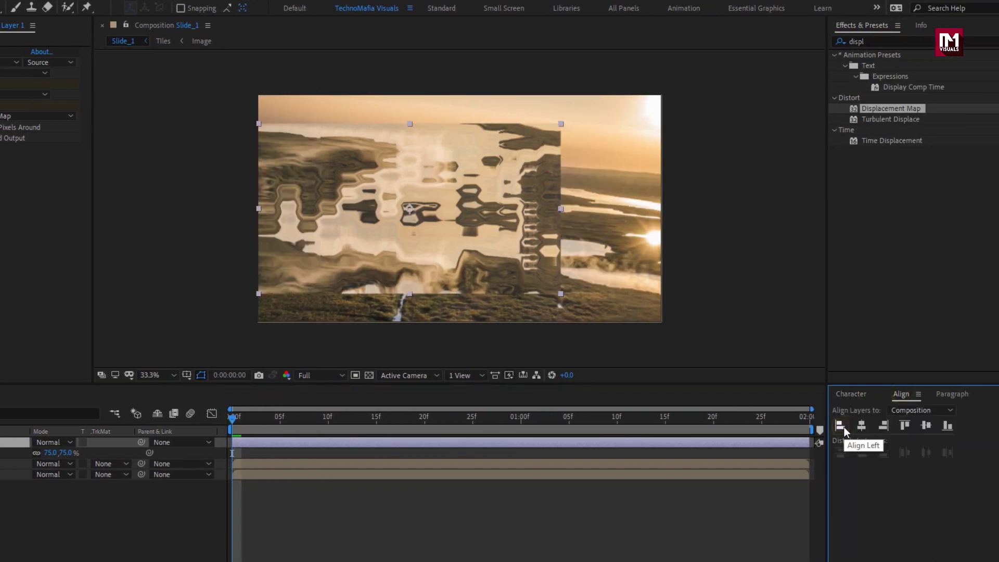
left_click(902, 428)
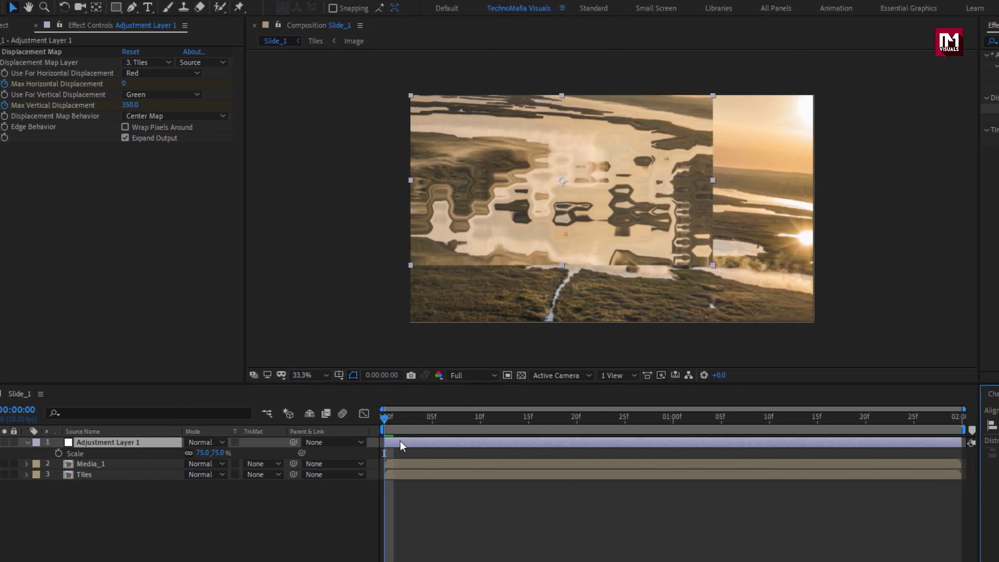
left_click_drag(235, 418, 314, 423)
left_click_drag(487, 423, 407, 420)
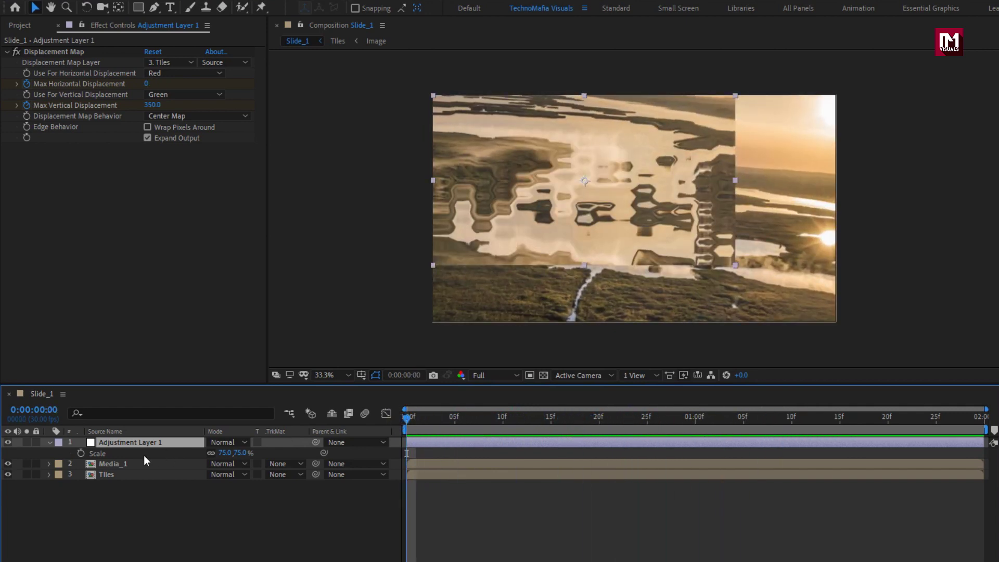
Collapse the adjustment layer and add a text layer reading MODERN near the middle of the frame.
left_click(51, 443)
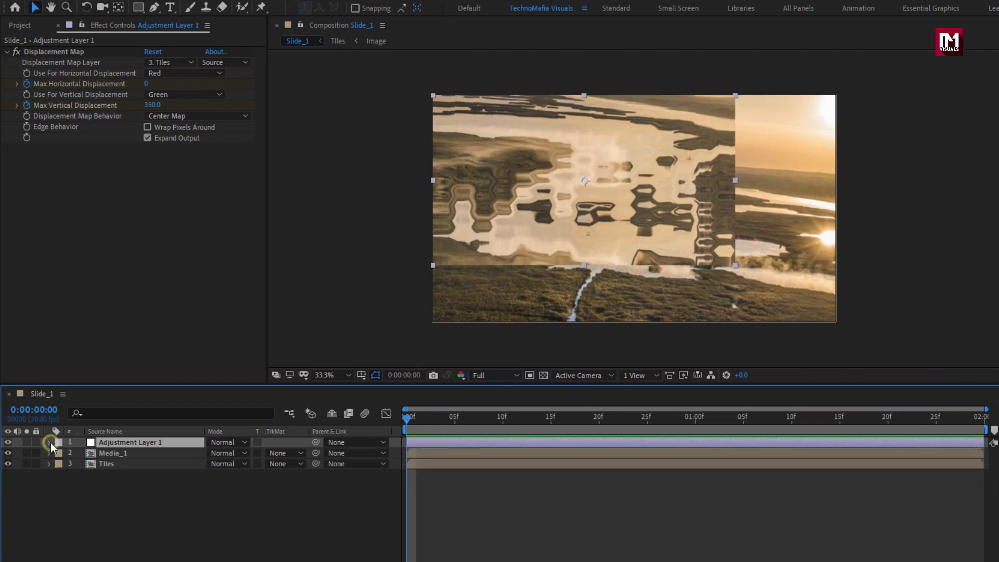
left_click(155, 491)
left_click(170, 8)
left_click(568, 213)
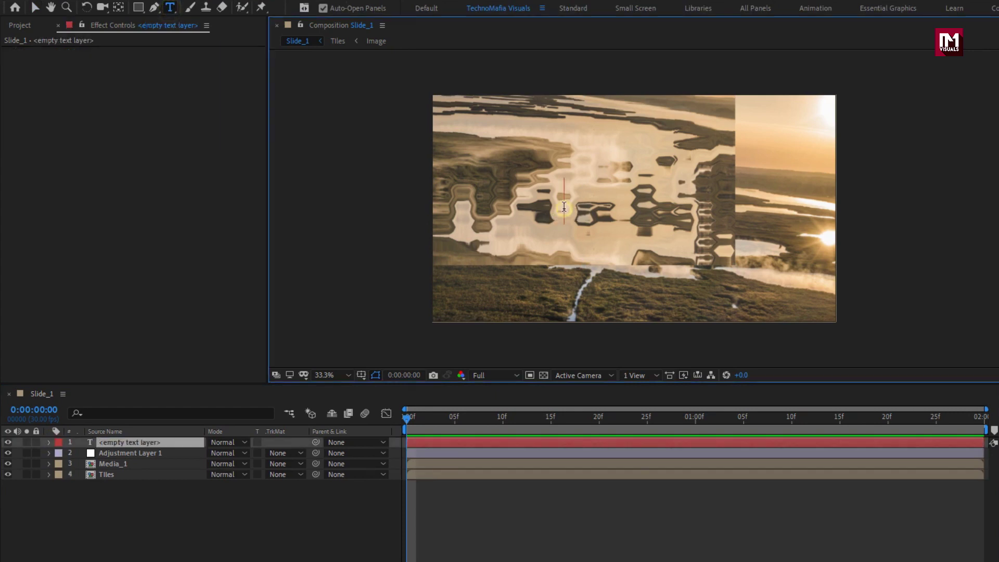
type("MO")
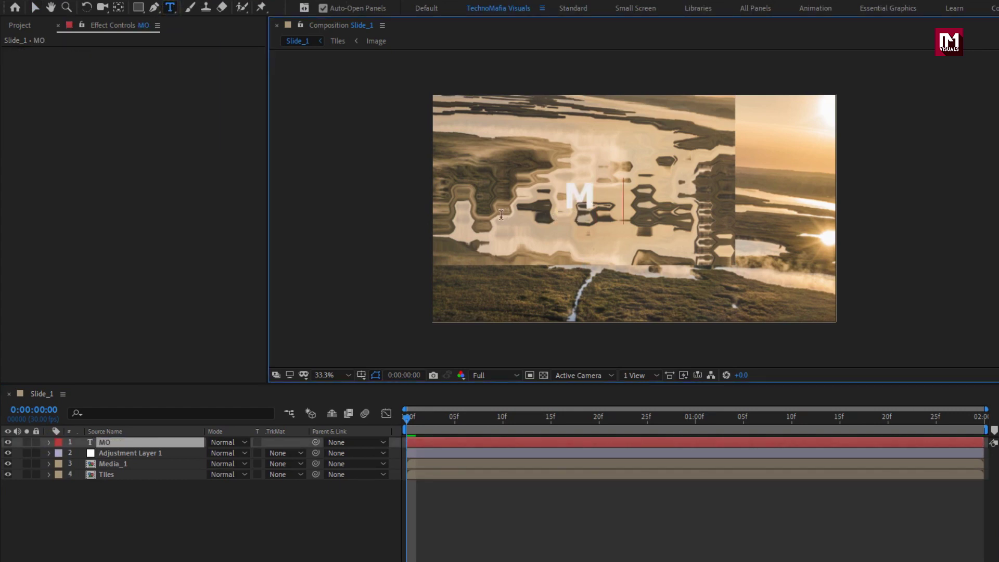
type("DERN")
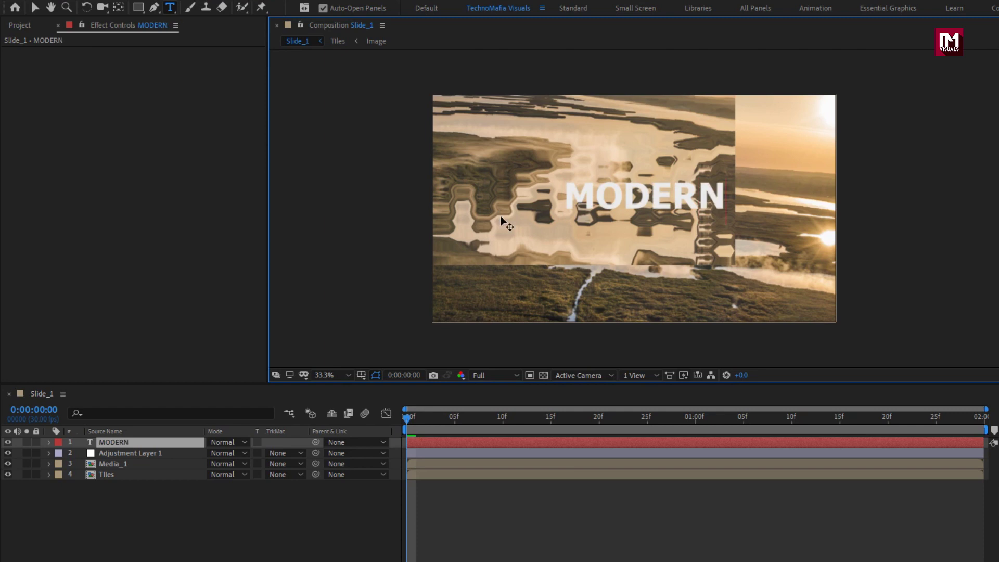
key("Escape")
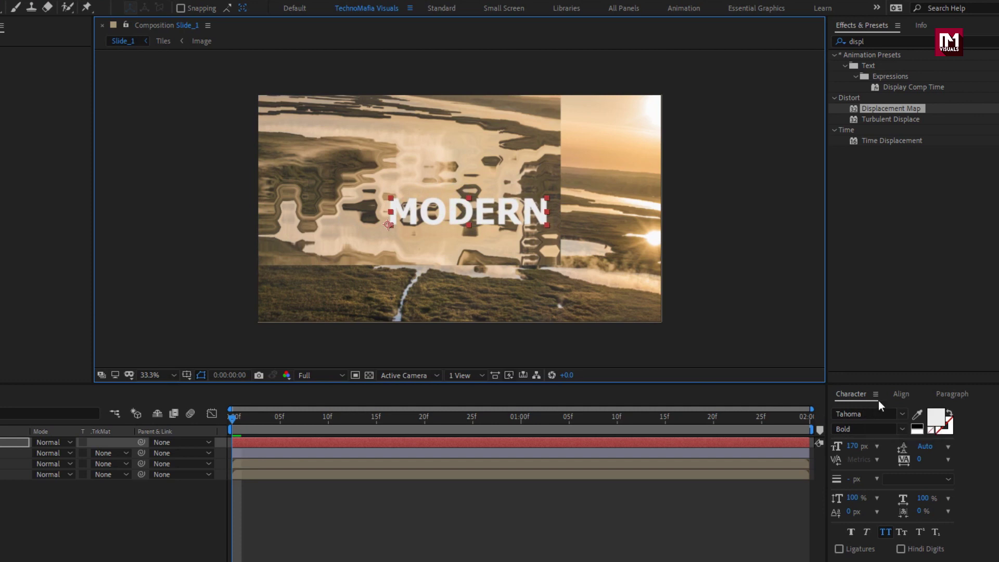
Center the MODERN text layer horizontally and vertically in the composition.
left_click(901, 393)
left_click(862, 425)
left_click(927, 426)
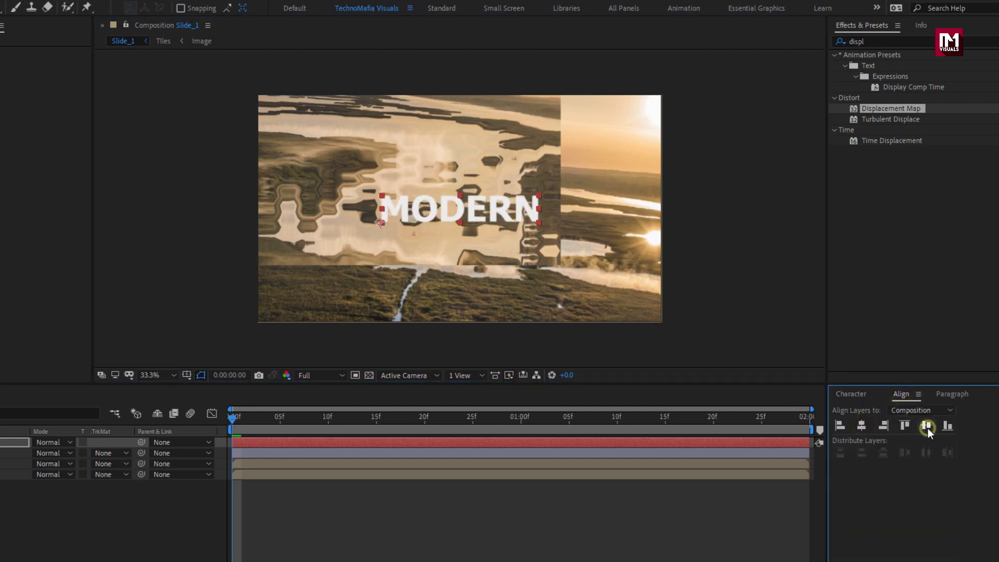
Add a Tracking text animator to the MODERN layer.
left_click(123, 442)
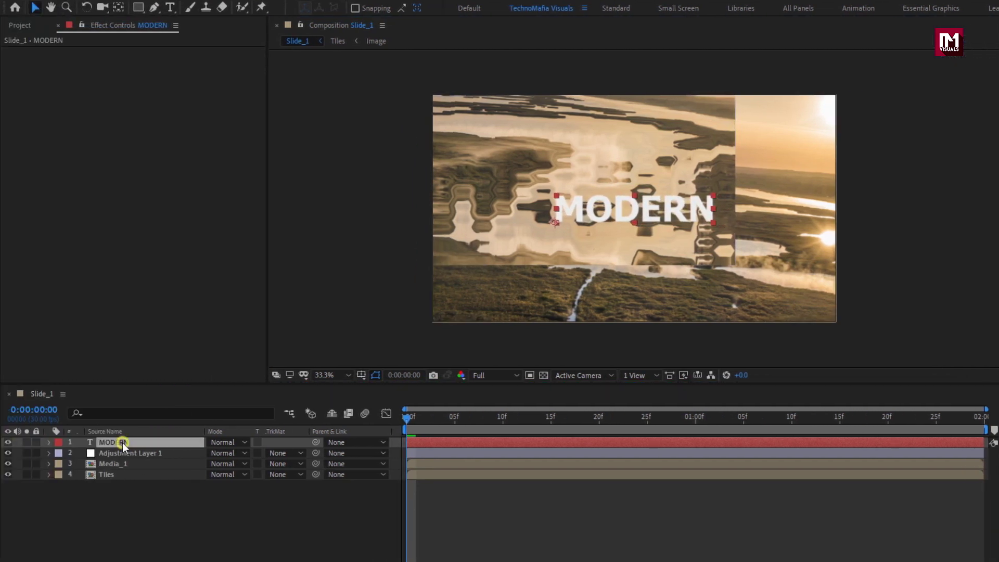
left_click(50, 443)
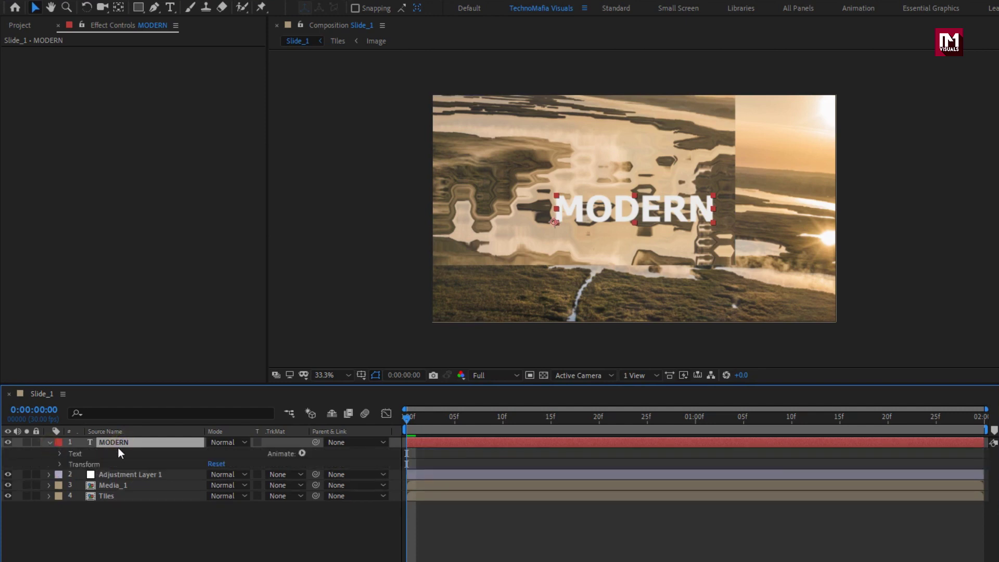
left_click(302, 454)
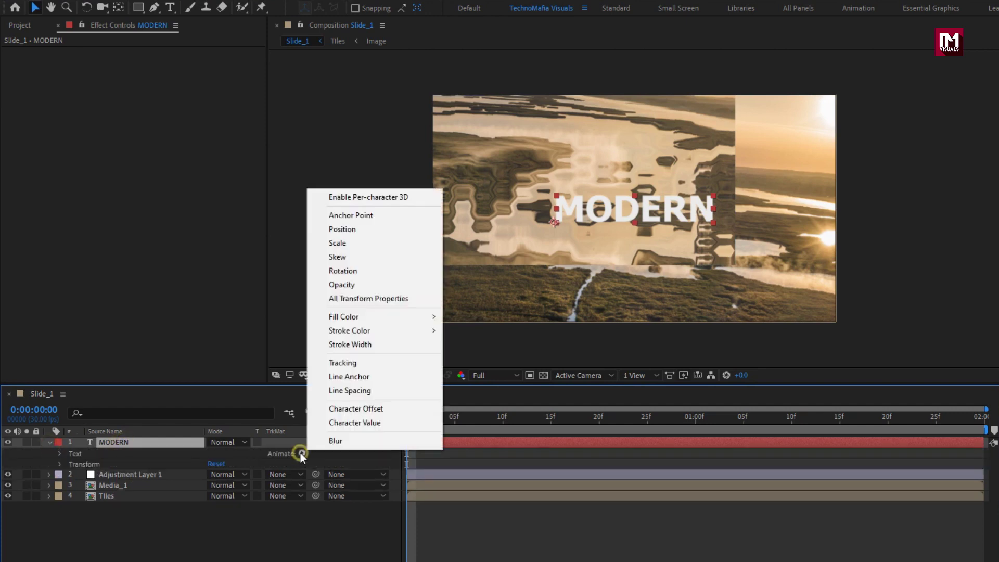
left_click(356, 363)
Keyframe the MODERN text's Tracking Amount at 20 on frame 10.
left_click(501, 419)
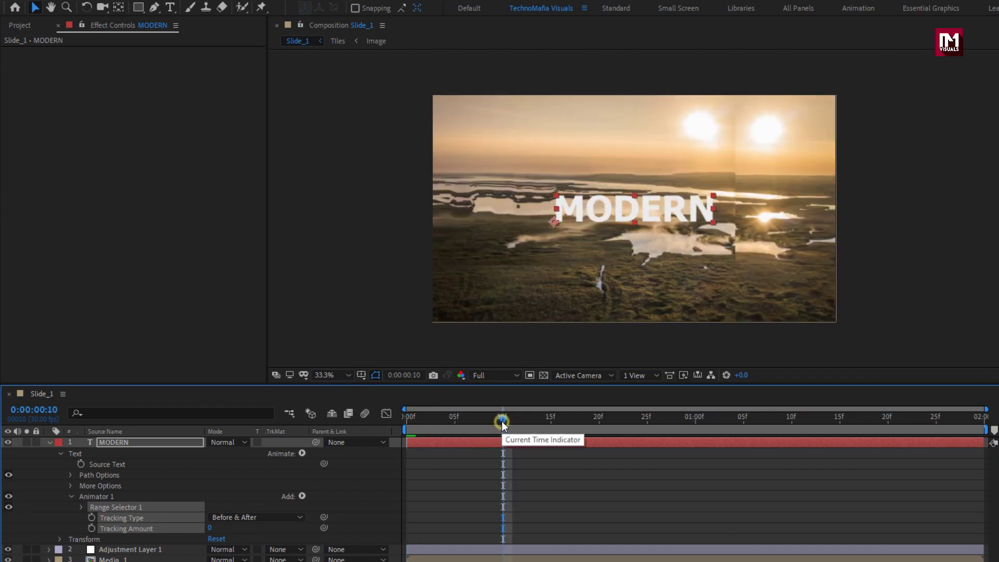
left_click(76, 519)
left_click(92, 528)
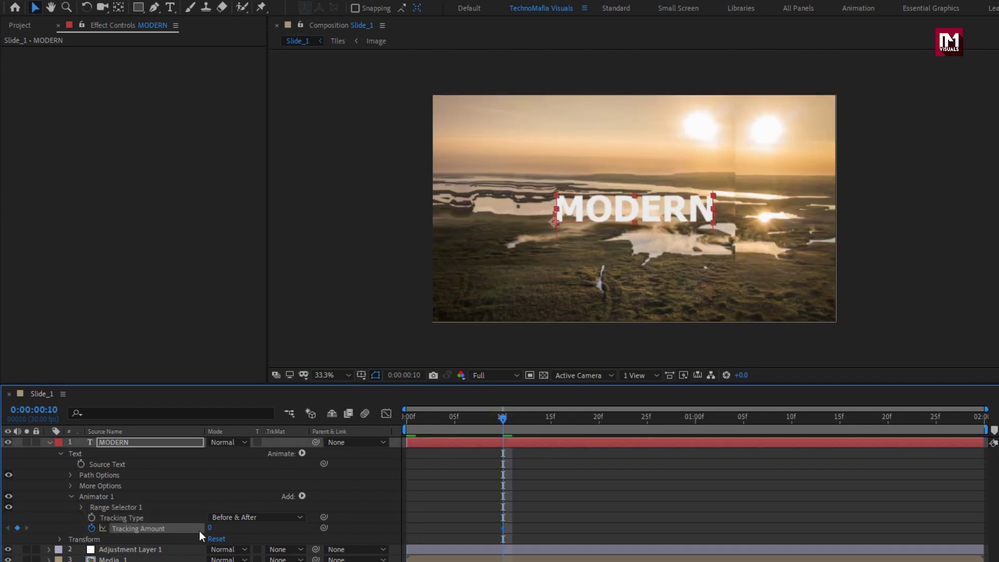
type("20")
key("Return")
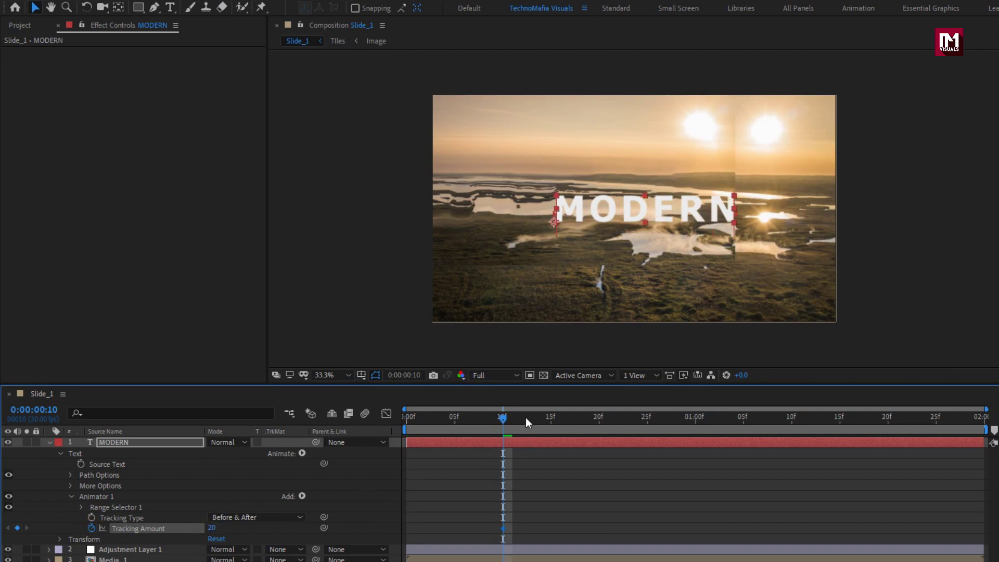
Add a second Tracking Amount keyframe at the 1-second mark and apply Easy Ease to both tracking keyframes.
left_click_drag(524, 417, 546, 424)
key("Return")
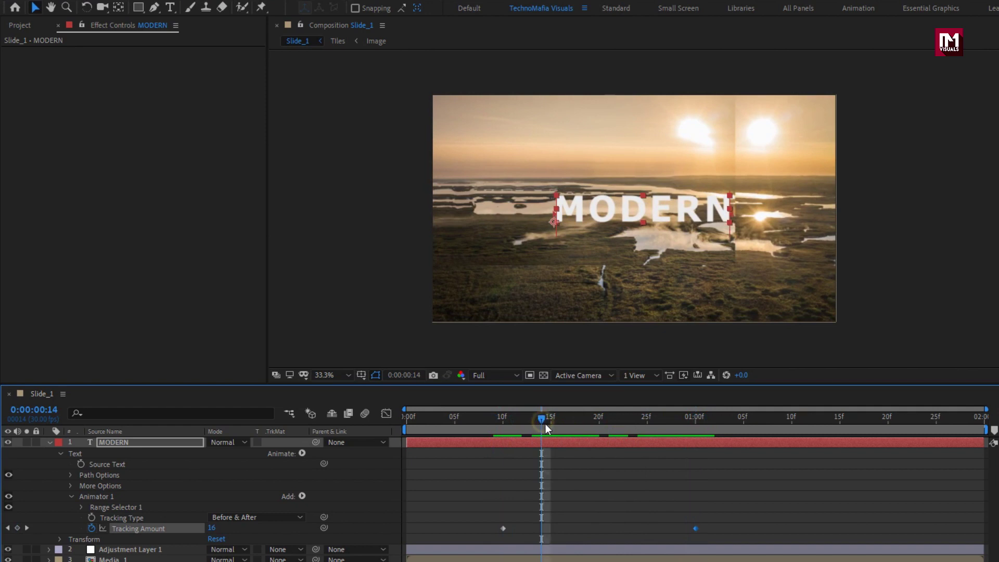
left_click_drag(708, 521, 500, 536)
right_click(503, 529)
mouse_move(589, 521)
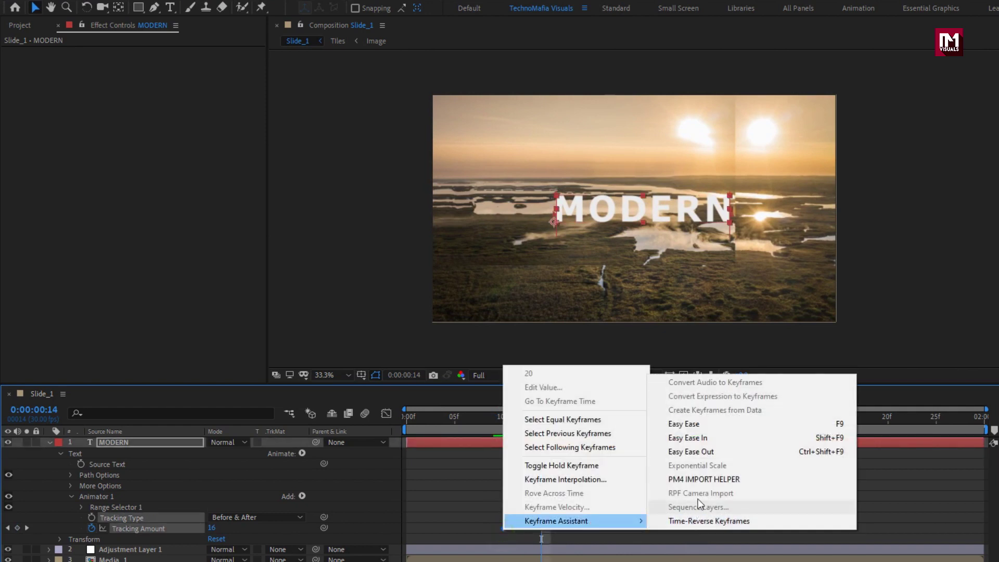
left_click(688, 427)
Sharpen the Tracking Amount speed graph into a narrow peak near frame 19, and scrub through the text animation.
left_click(387, 414)
left_click(697, 449)
left_click_drag(664, 450, 592, 449)
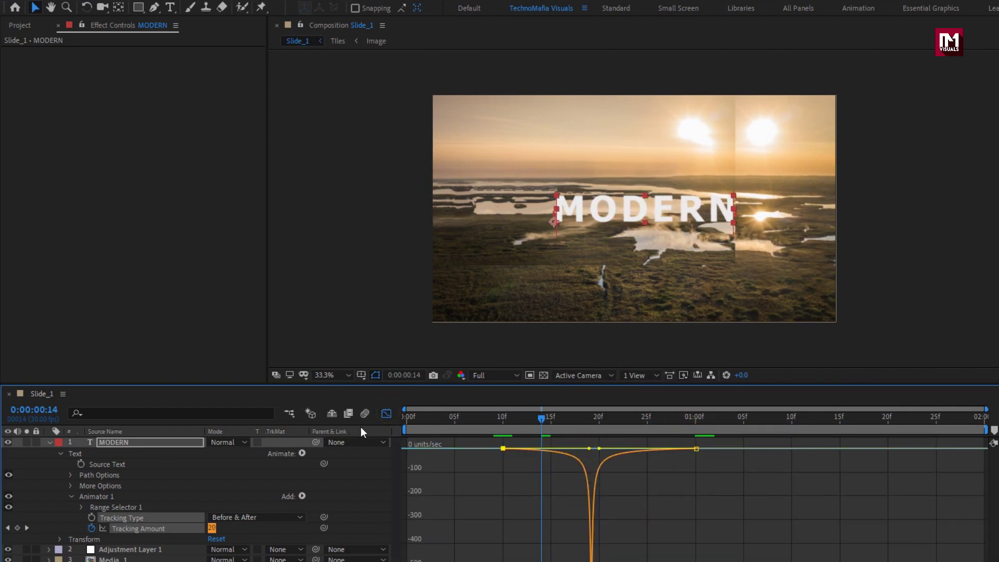
left_click(386, 414)
left_click_drag(519, 425, 619, 427)
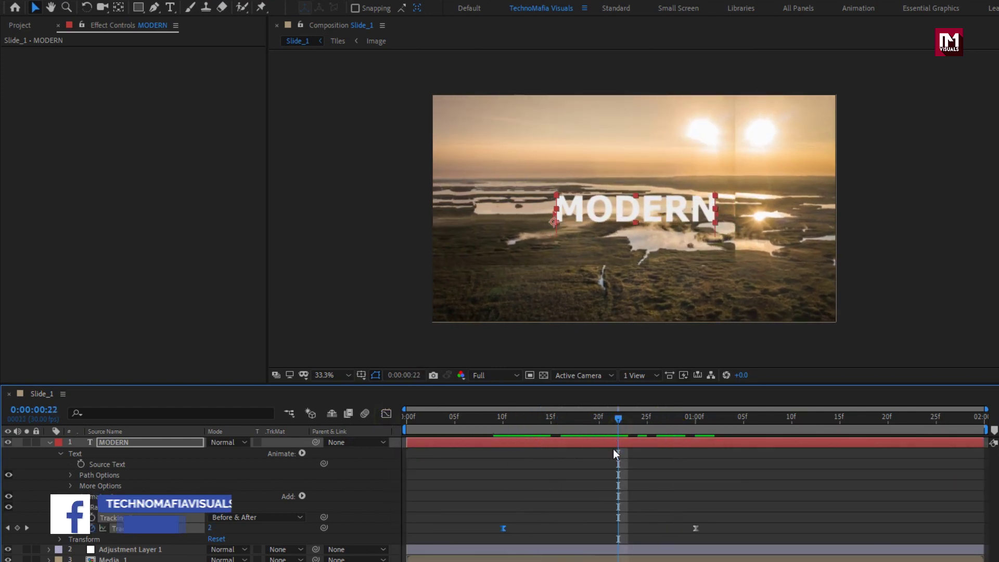
Center the MODERN text's paragraph alignment, realign the layer to the composition's horizontal center, and scrub to check the tracking.
left_click(182, 442)
left_click(969, 394)
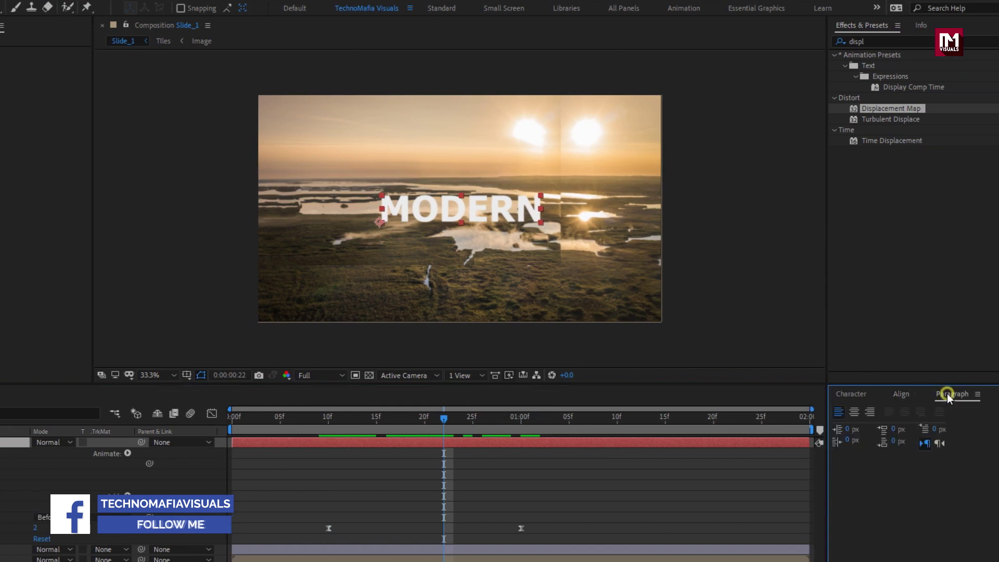
left_click(854, 410)
left_click(895, 394)
left_click(864, 424)
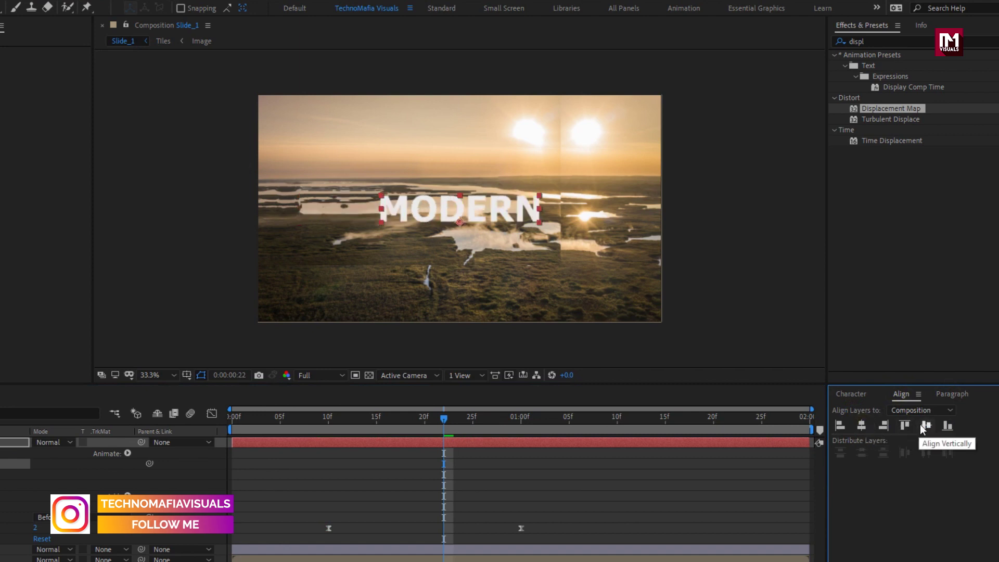
left_click_drag(444, 419, 508, 461)
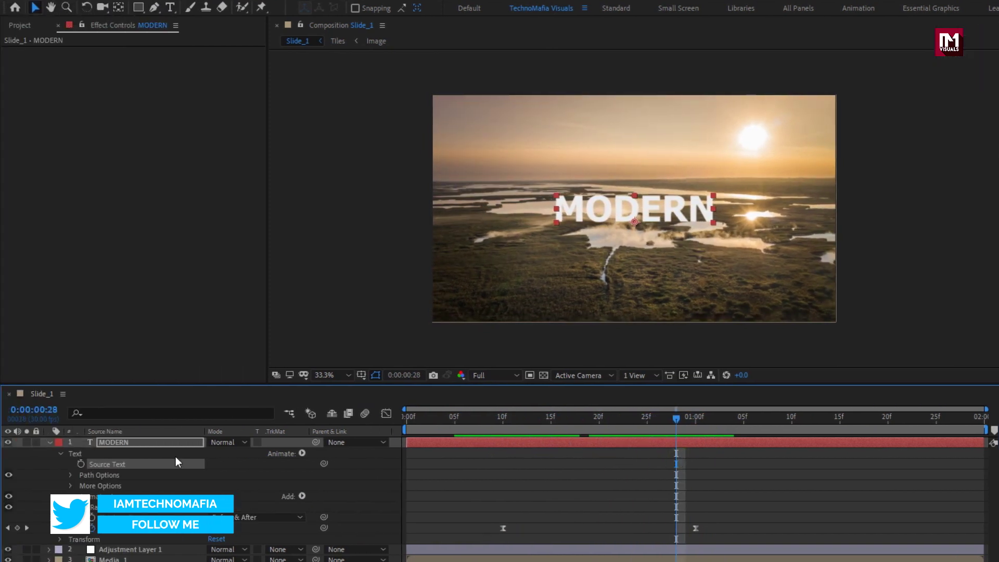
Pre-compose the MODERN layer as Text_1, moving all attributes into the new composition.
left_click(49, 442)
right_click(105, 442)
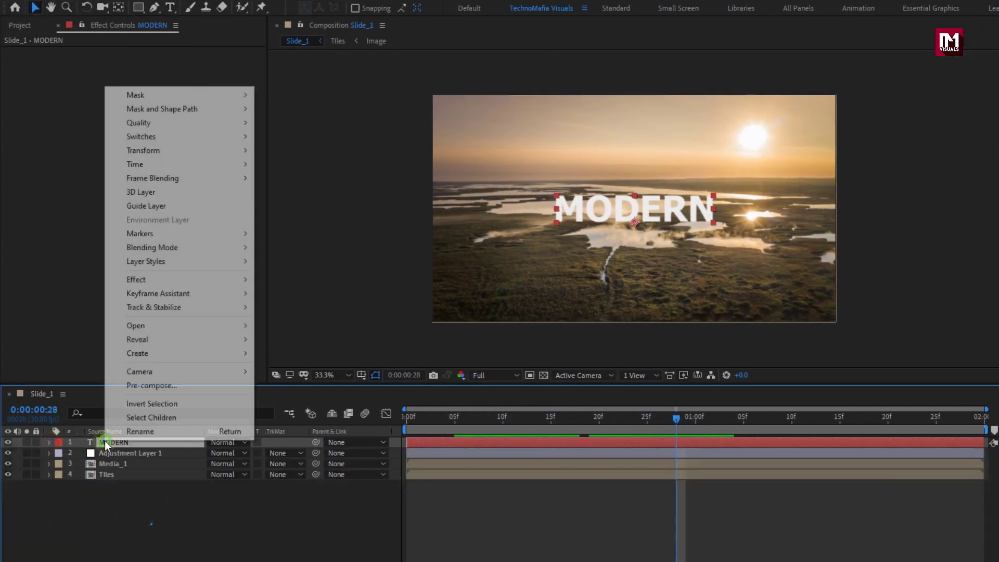
left_click(129, 385)
type("T")
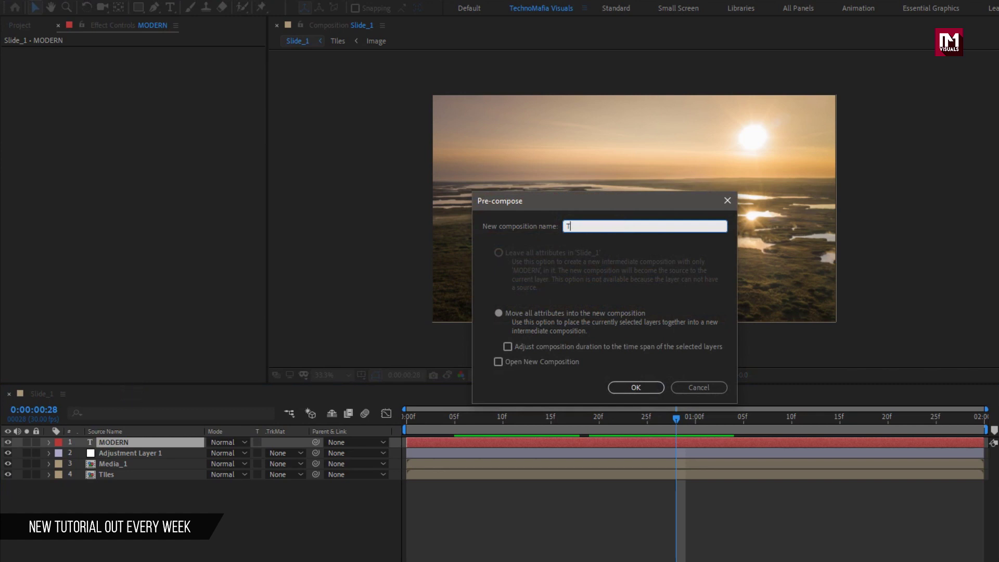
type("ext_1")
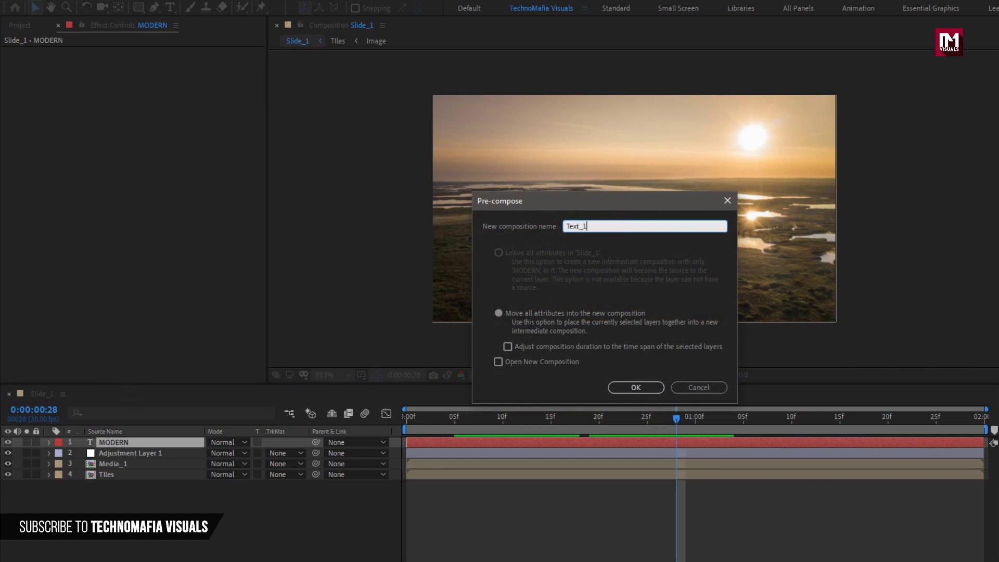
left_click(626, 390)
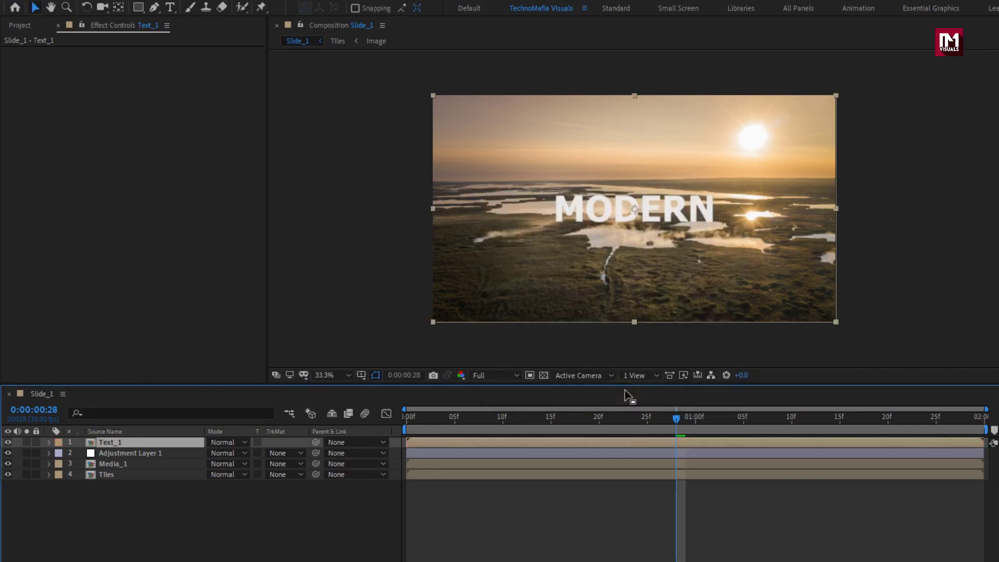
Keyframe Text_1's Rotation at 0° on frame 15 and 15° on frame 0.
key("r")
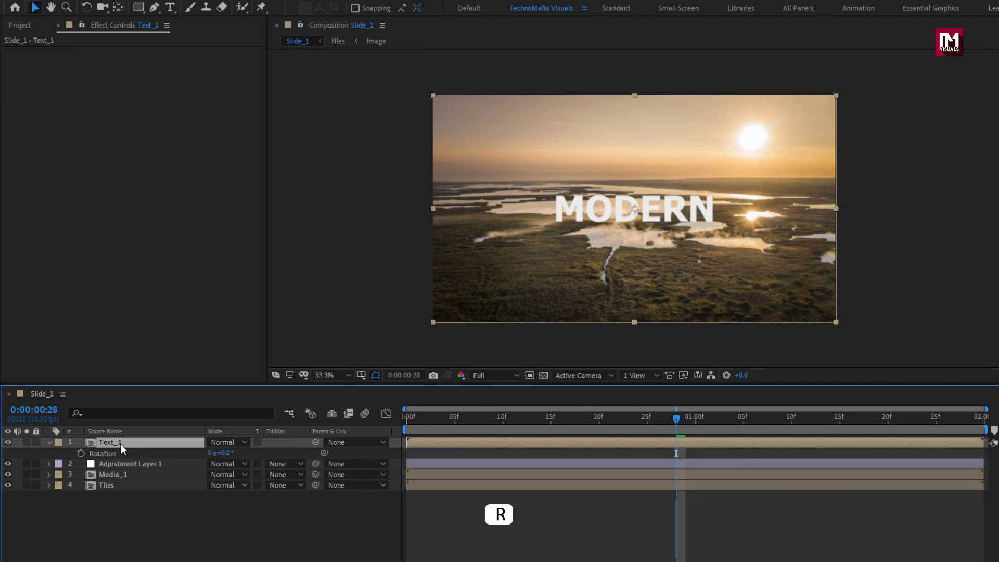
left_click_drag(516, 417, 550, 418)
left_click(81, 453)
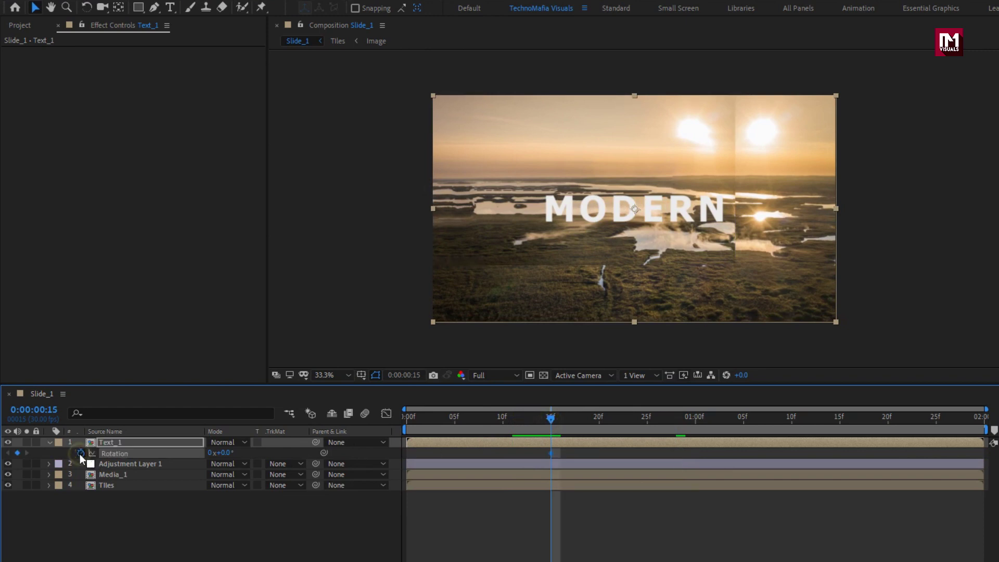
left_click(402, 419)
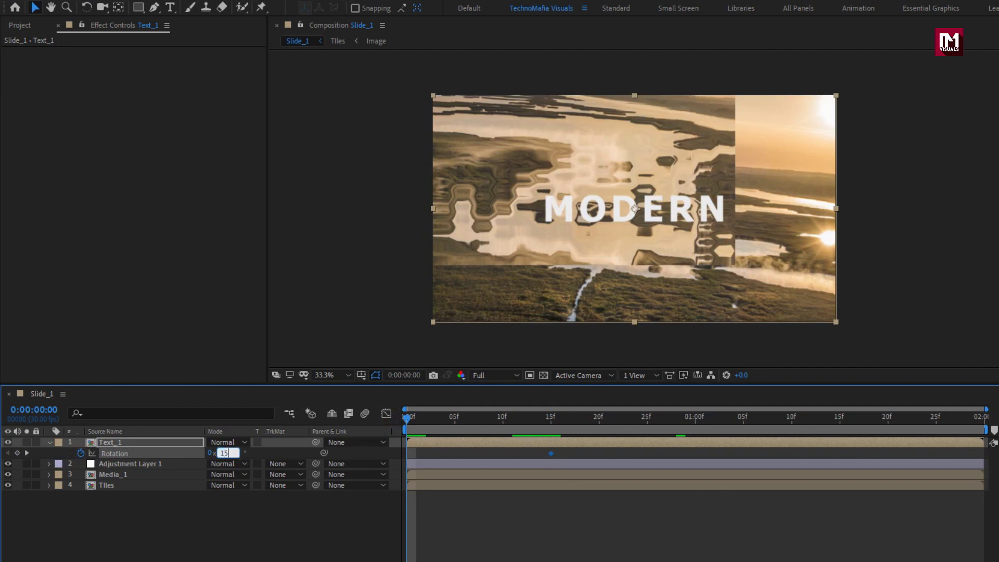
key("Return")
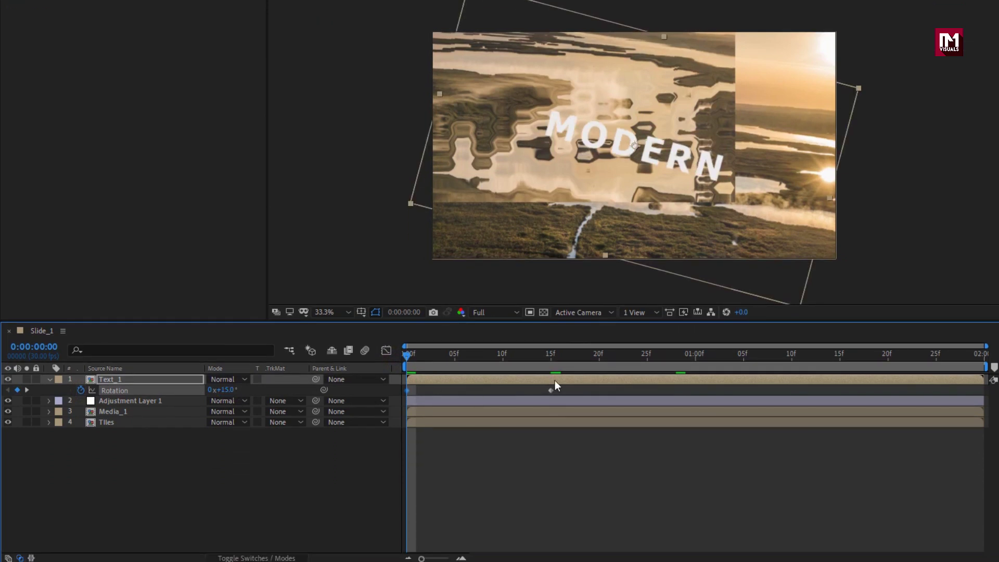
Apply Easy Ease to both of Text_1's Rotation keyframes and reshape their speed graph with longer ease handles.
left_click_drag(558, 451, 405, 467)
left_click_drag(405, 403, 406, 398)
right_click(407, 391)
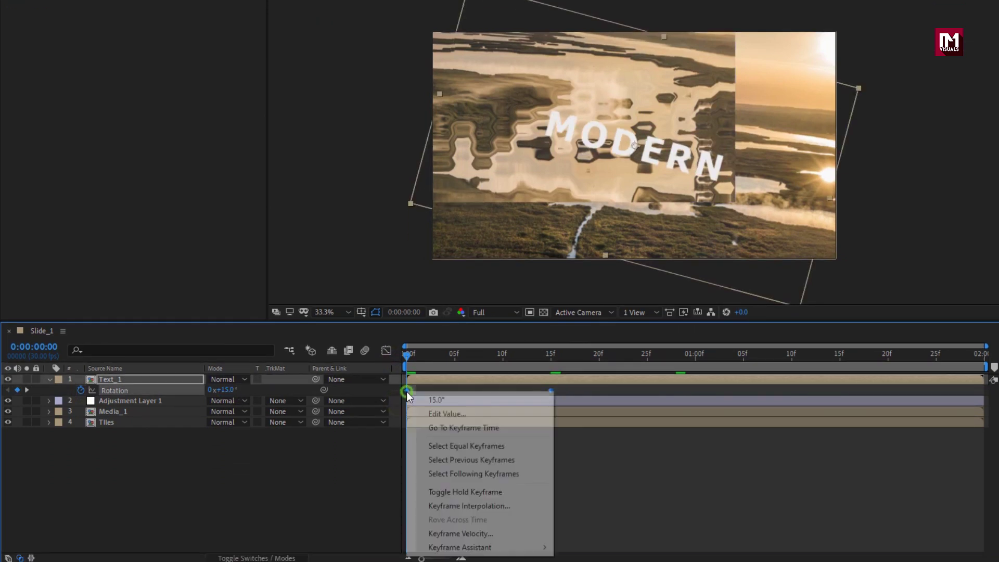
mouse_move(521, 548)
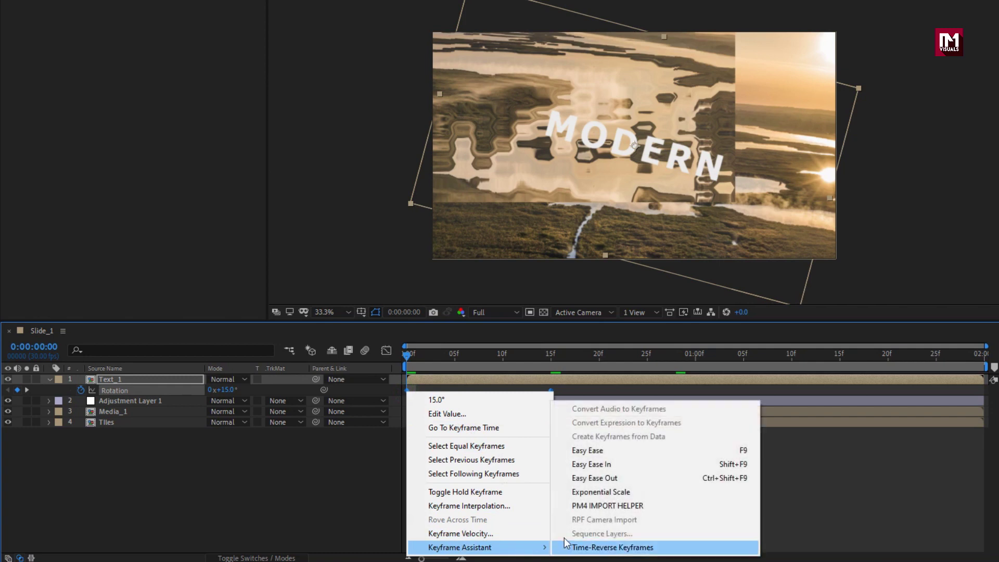
left_click(578, 447)
left_click(386, 351)
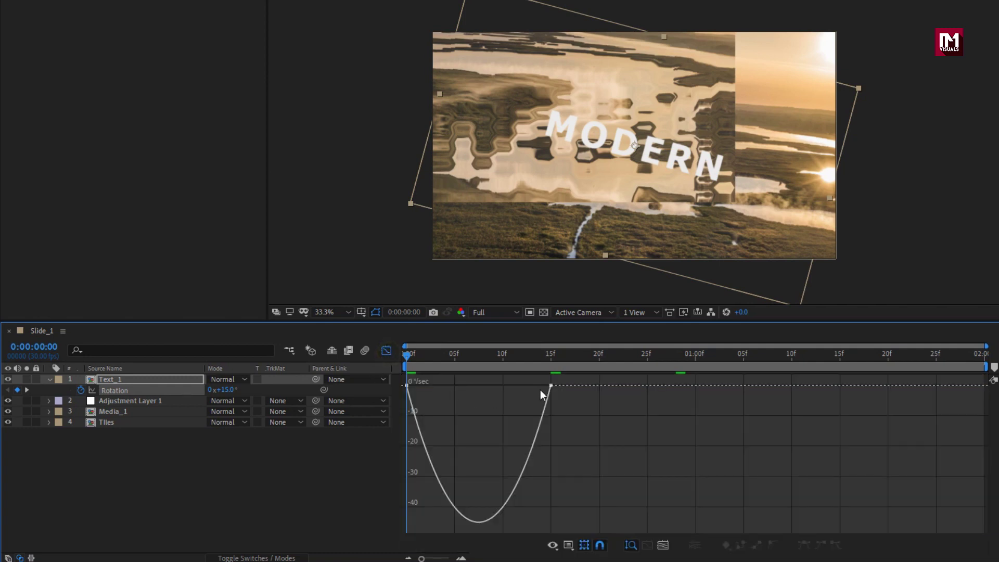
left_click(551, 385)
left_click_drag(455, 385, 476, 388)
left_click(388, 351)
Keyframe Text_1's Scale at 65% at 0:00:01:15.
key("s")
left_click(167, 380)
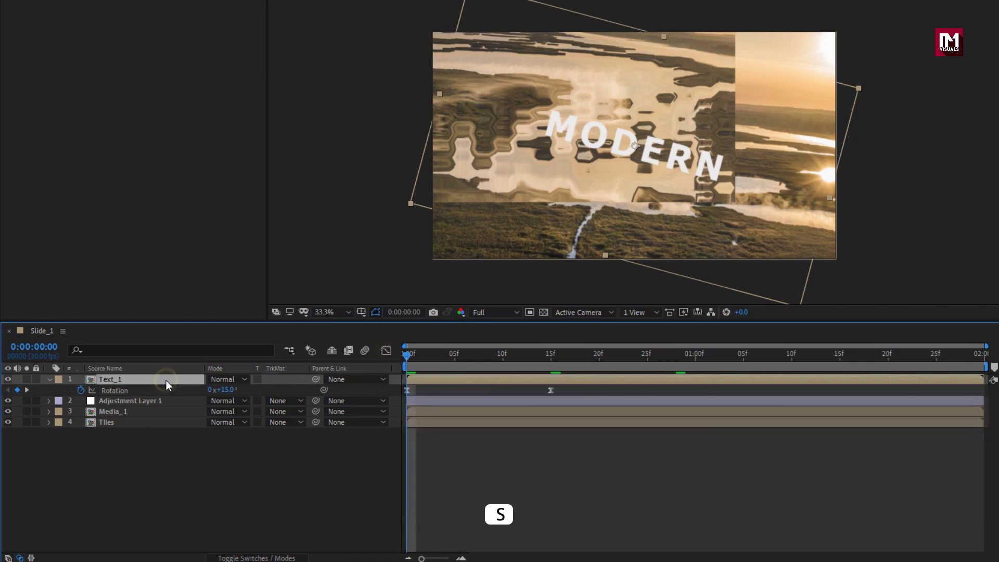
key("s")
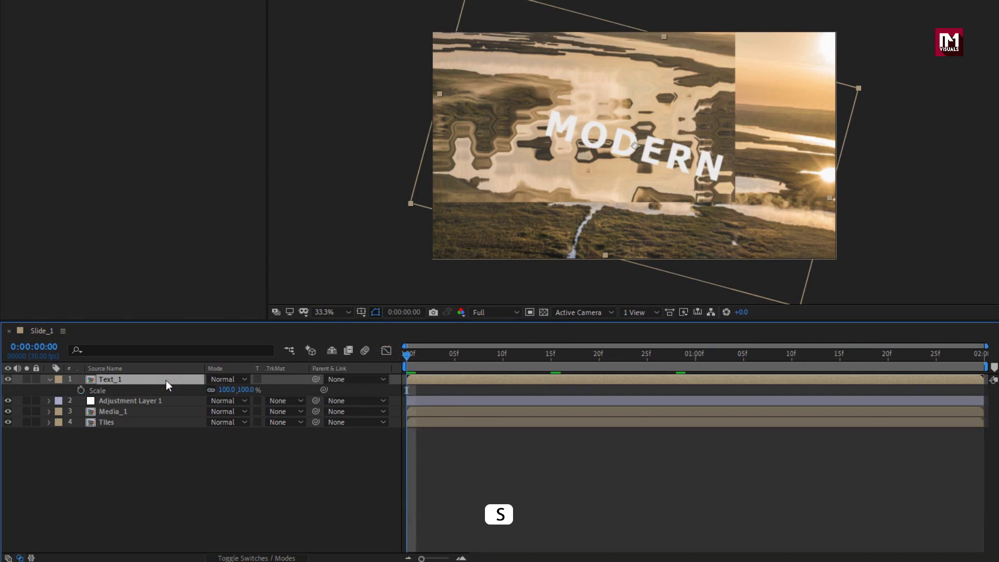
left_click_drag(557, 363, 838, 356)
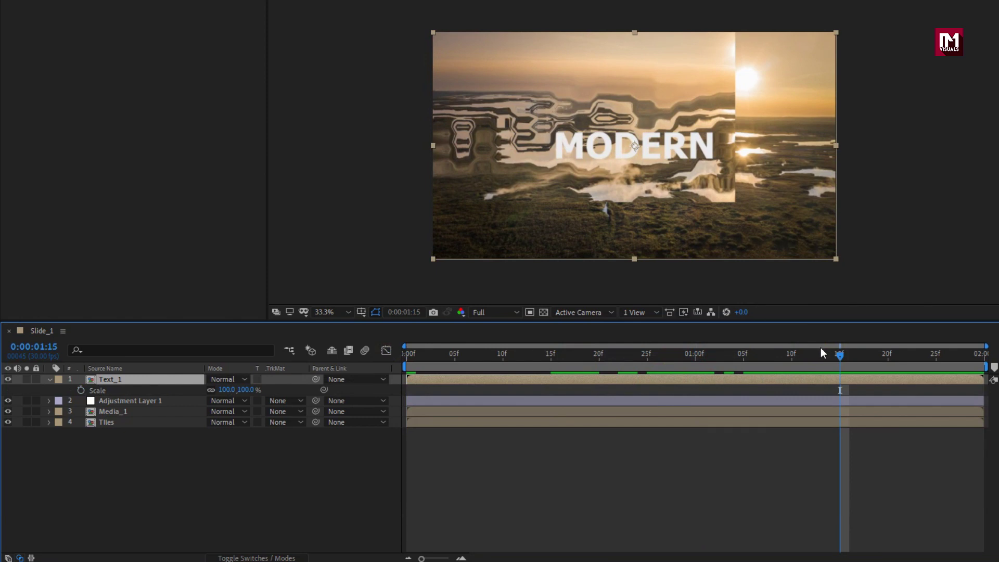
left_click(80, 390)
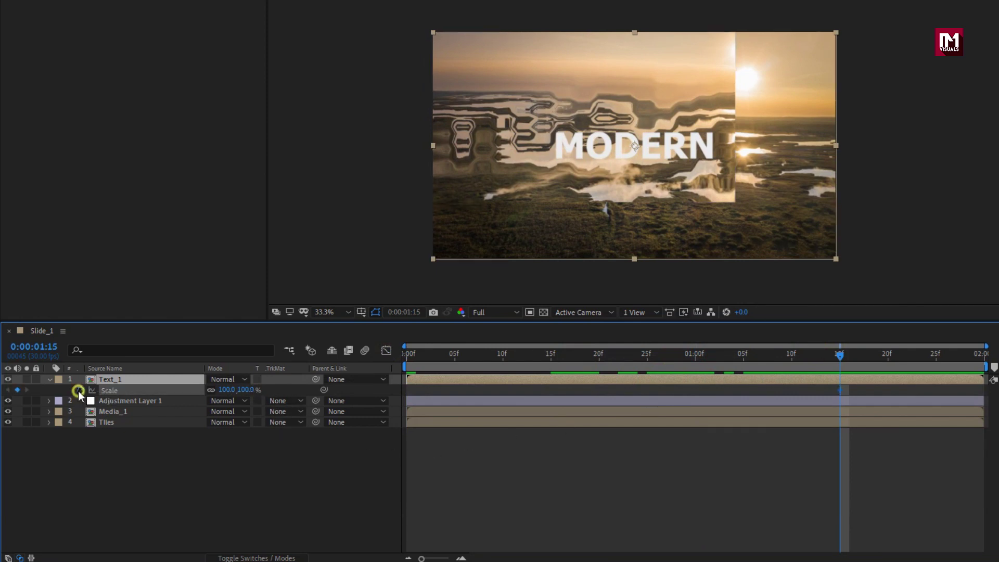
left_click(247, 390)
type("65")
key("Return")
Add a 100% Scale keyframe to Text_1 on frame 20, and scrub through the scale animation.
left_click_drag(468, 355, 604, 356)
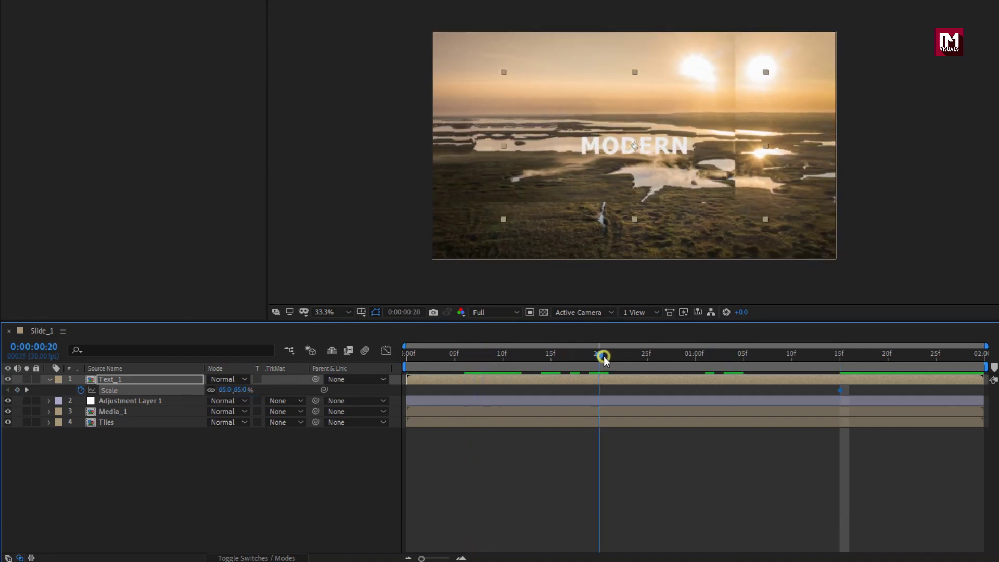
left_click(242, 389)
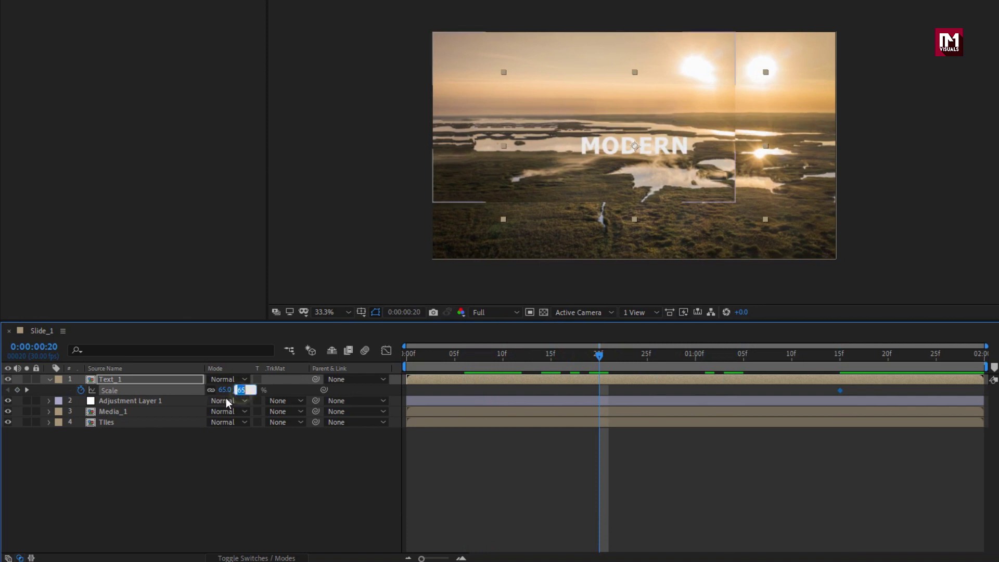
type("100")
key("Return")
left_click_drag(607, 355, 878, 355)
Apply Easy Ease to Text_1's two Scale keyframes and sharpen their speed graph into a narrow peak near 0:00:01:01.
left_click(846, 388)
left_click_drag(846, 388, 590, 396)
right_click(600, 390)
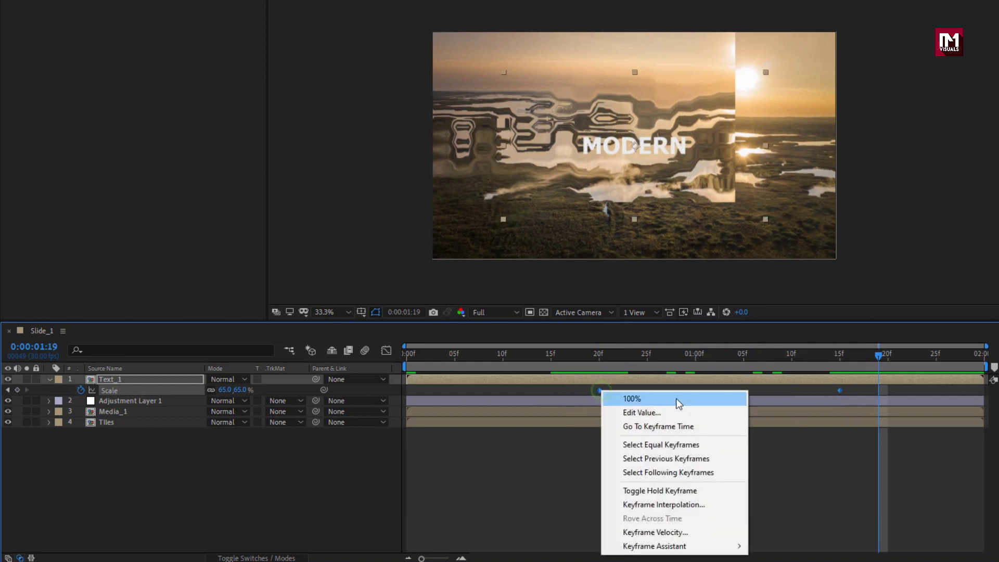
mouse_move(720, 546)
left_click(777, 450)
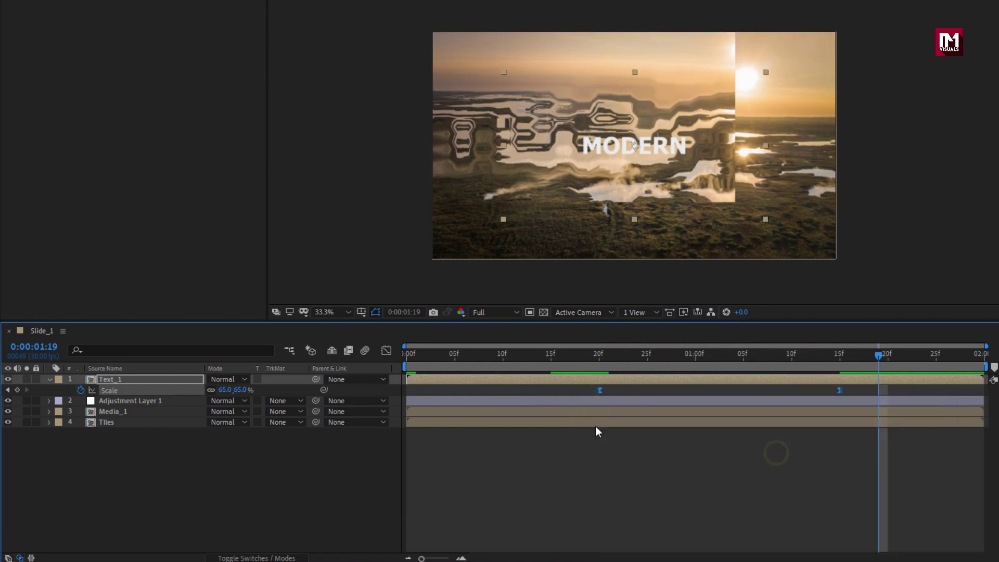
left_click(387, 351)
left_click(840, 386)
left_click_drag(799, 386, 707, 386)
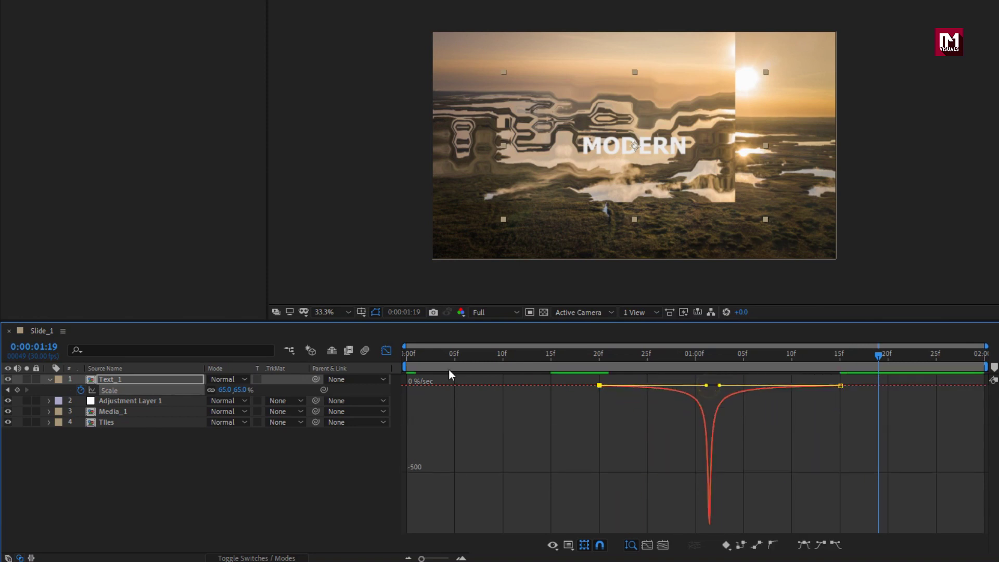
left_click(386, 349)
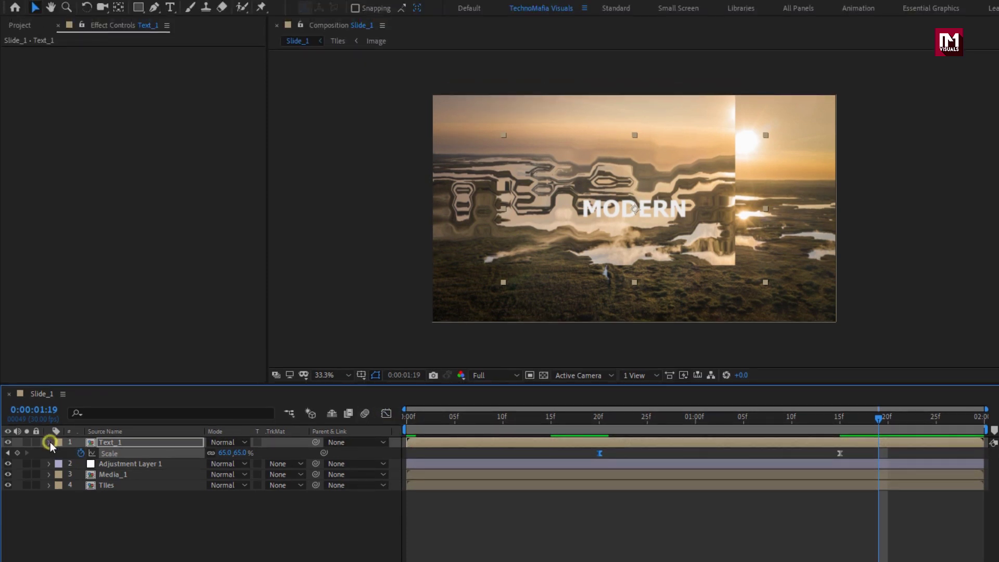
Add a null object to Slide_1 and parent Text_1, Adjustment Layer 1, Media_1 and Tiles to it.
left_click(50, 442)
right_click(155, 524)
mouse_move(198, 389)
left_click(373, 458)
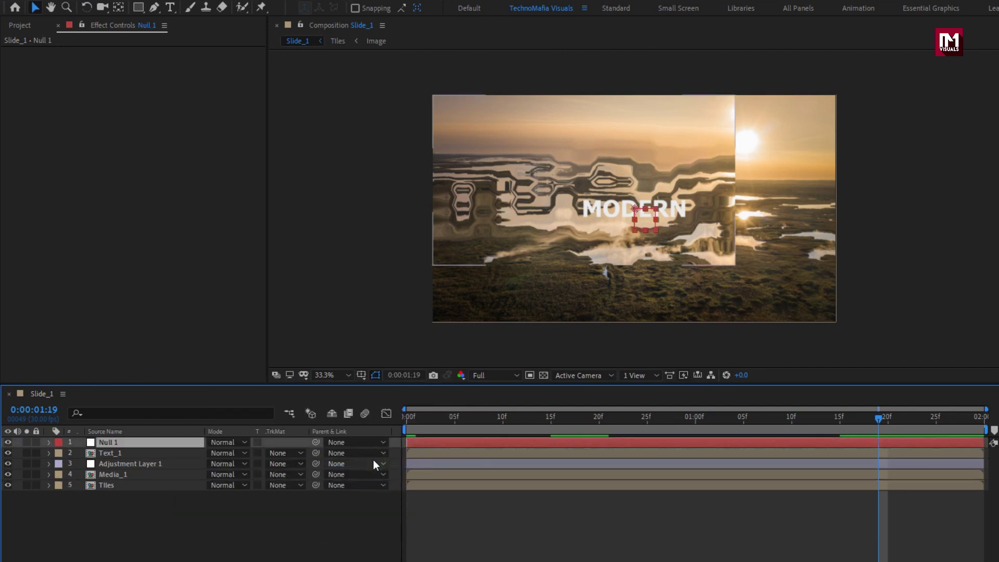
left_click_drag(152, 504, 118, 458)
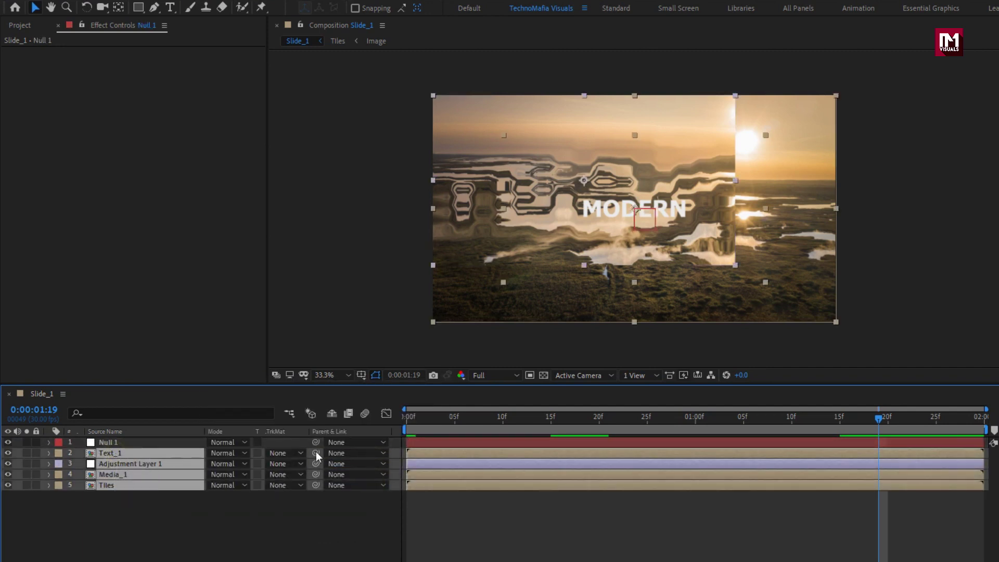
left_click(345, 452)
left_click(357, 482)
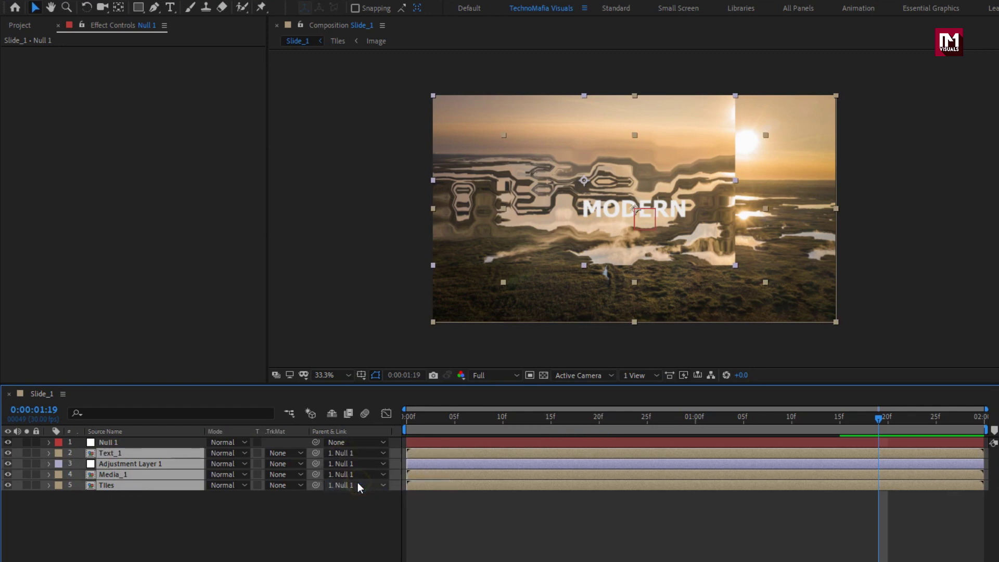
Keyframe the null's Rotation at 0° at 0:00:01:15 and 10° at 0:00:01:29, and scrub to check the turn.
left_click(139, 444)
key("r")
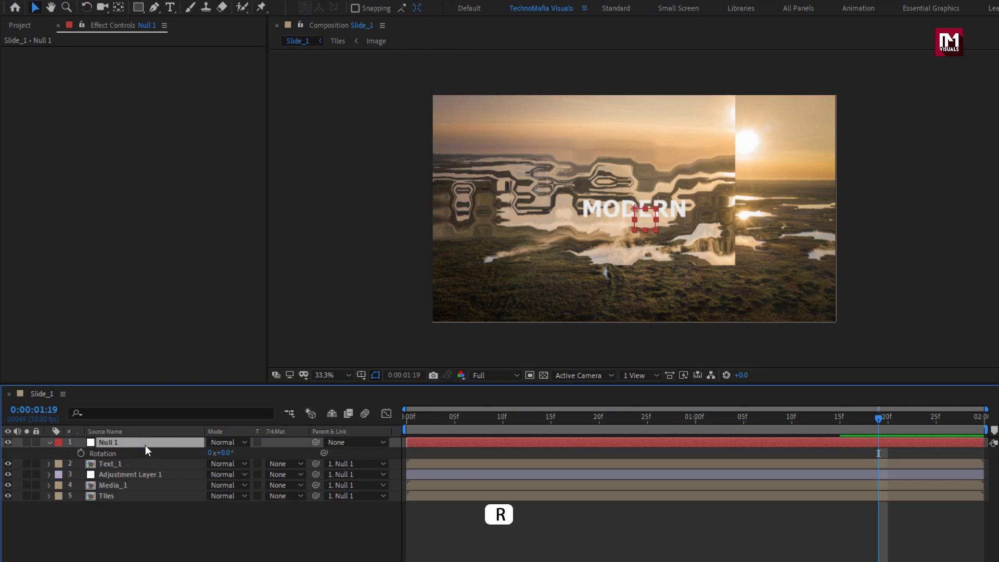
left_click_drag(549, 423, 839, 418)
left_click(81, 454)
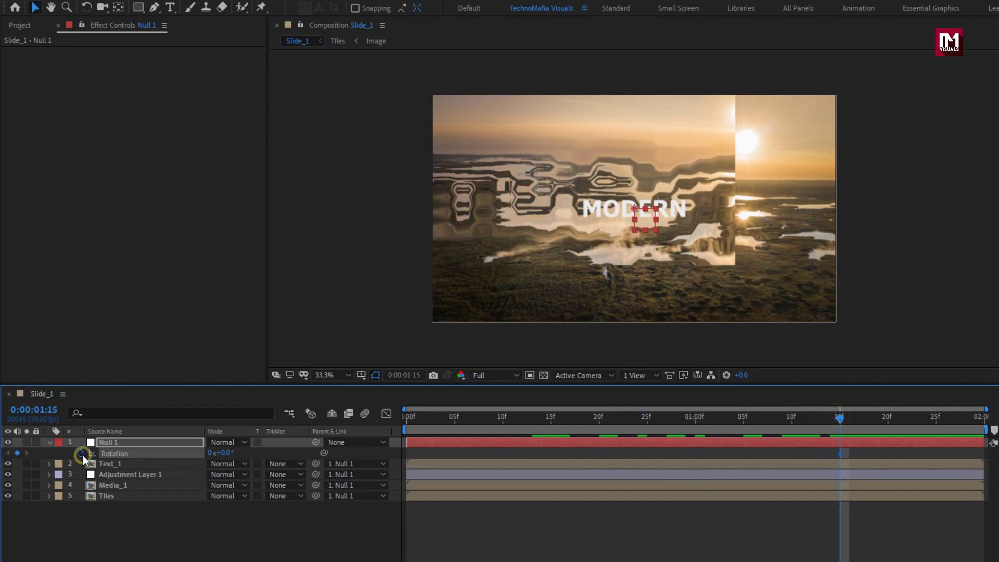
left_click_drag(841, 418, 967, 418)
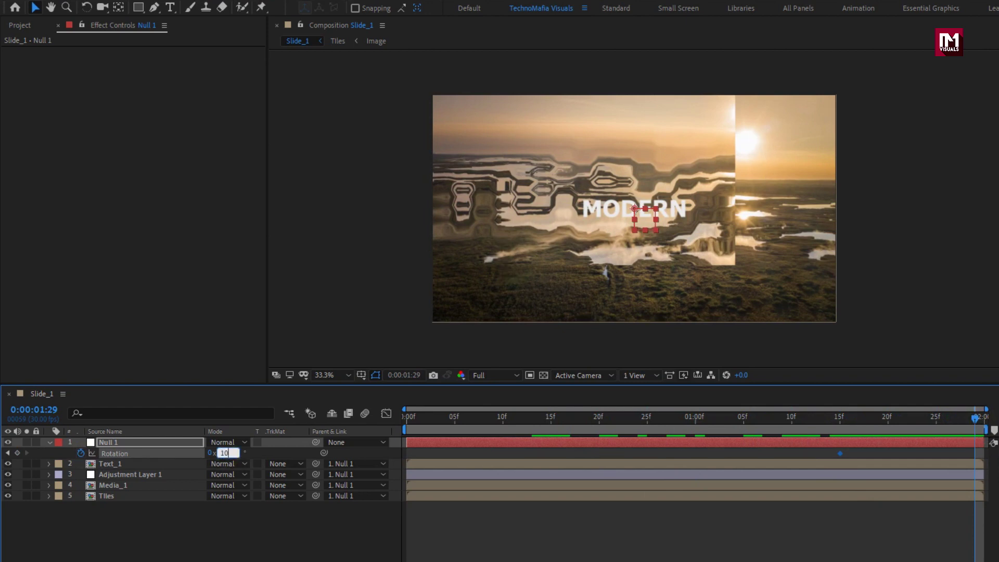
key("Return")
left_click_drag(867, 426, 974, 419)
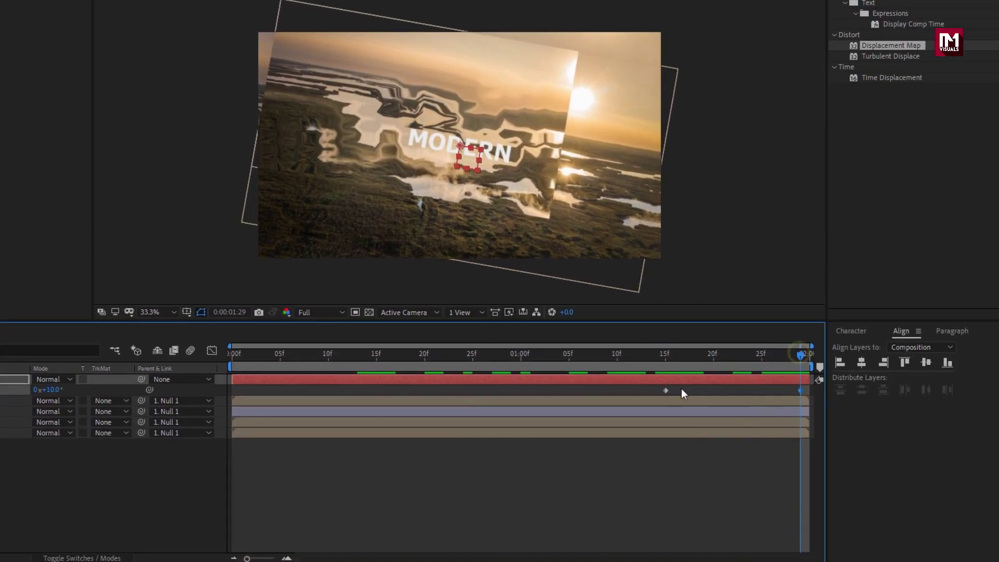
Apply Easy Ease to the null's Rotation keyframes and sharpen their speed graph into a narrow peak near 0:00:01:22.
left_click_drag(654, 389, 800, 392)
right_click(800, 392)
mouse_move(853, 547)
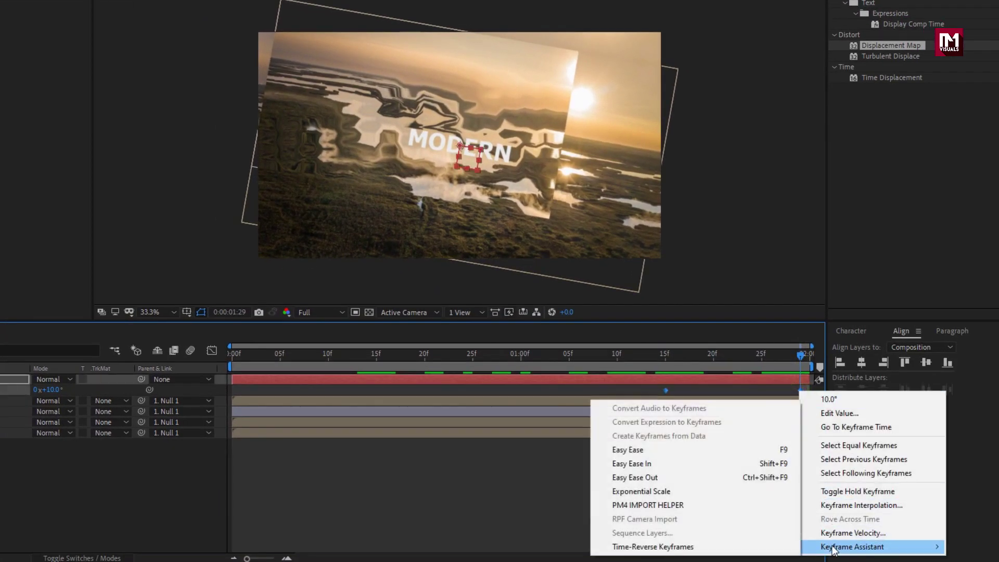
left_click(681, 462)
left_click(211, 350)
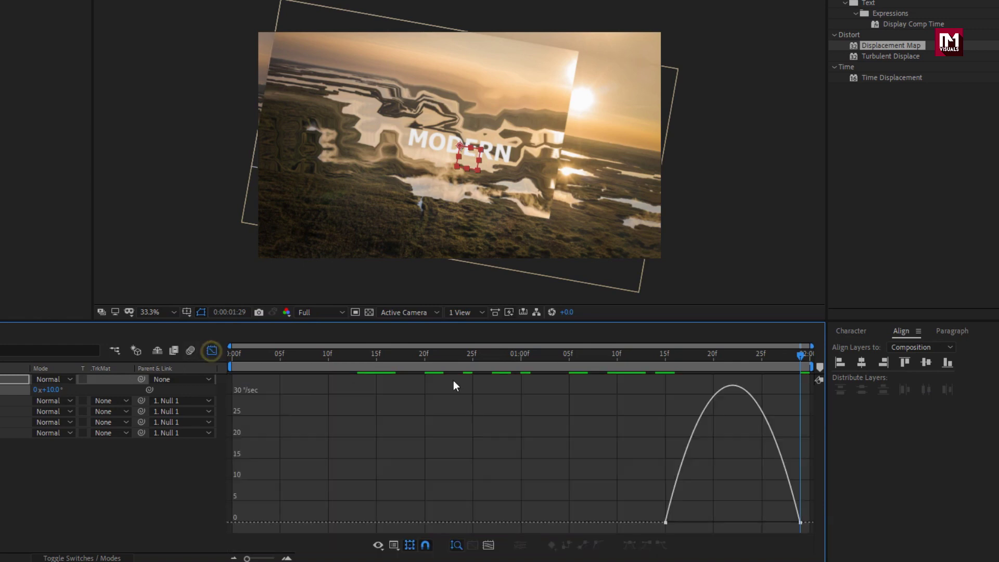
left_click(797, 522)
left_click_drag(787, 522, 728, 527)
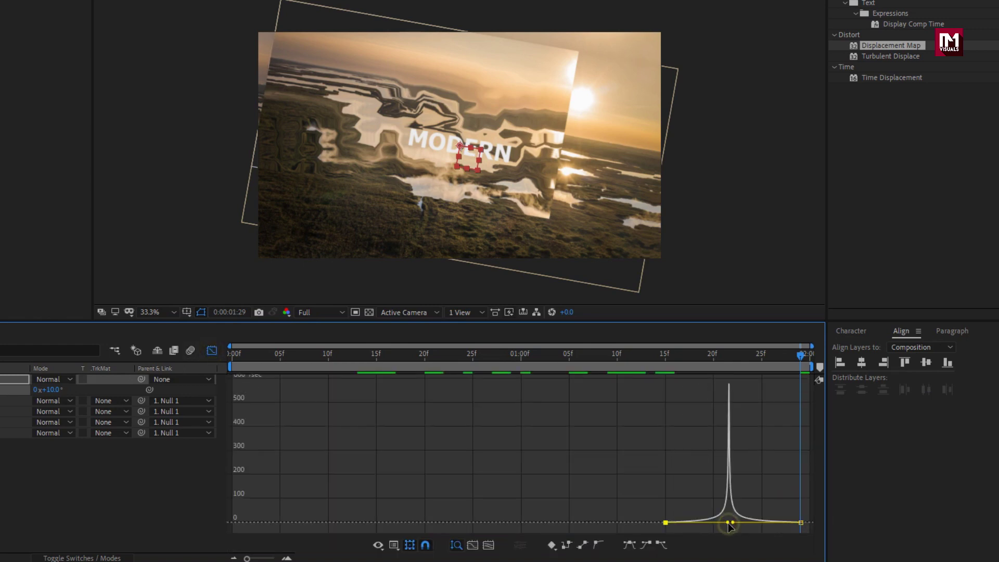
left_click(212, 351)
Keyframe the null's Scale at 100% on frame 15 and again at 0:00:01:15.
left_click(0, 377)
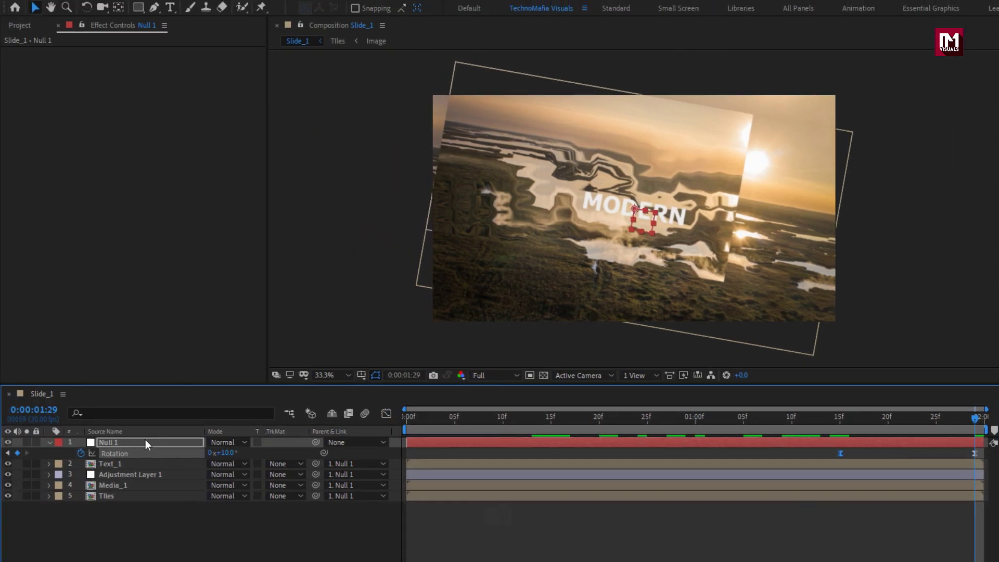
key("s")
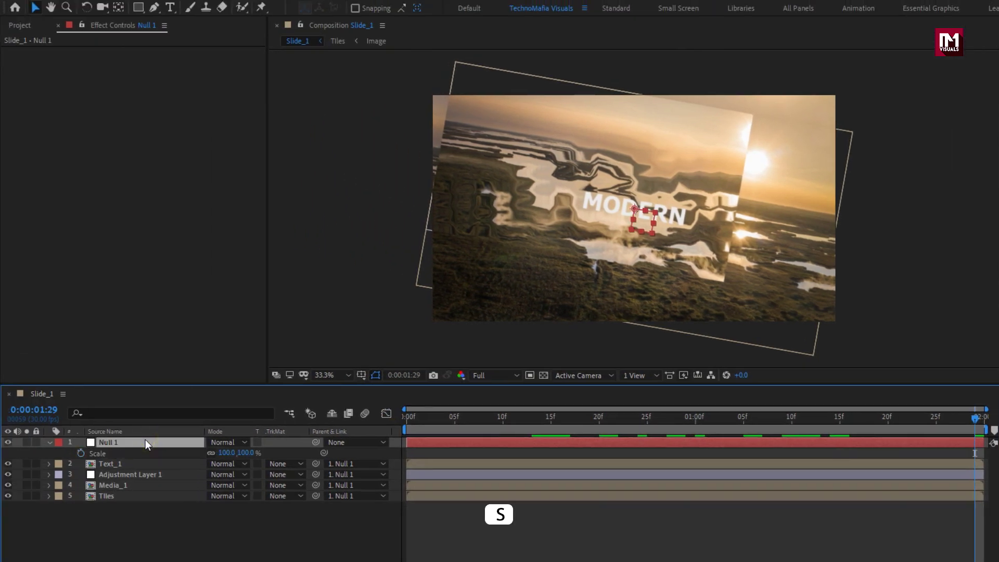
left_click(551, 422)
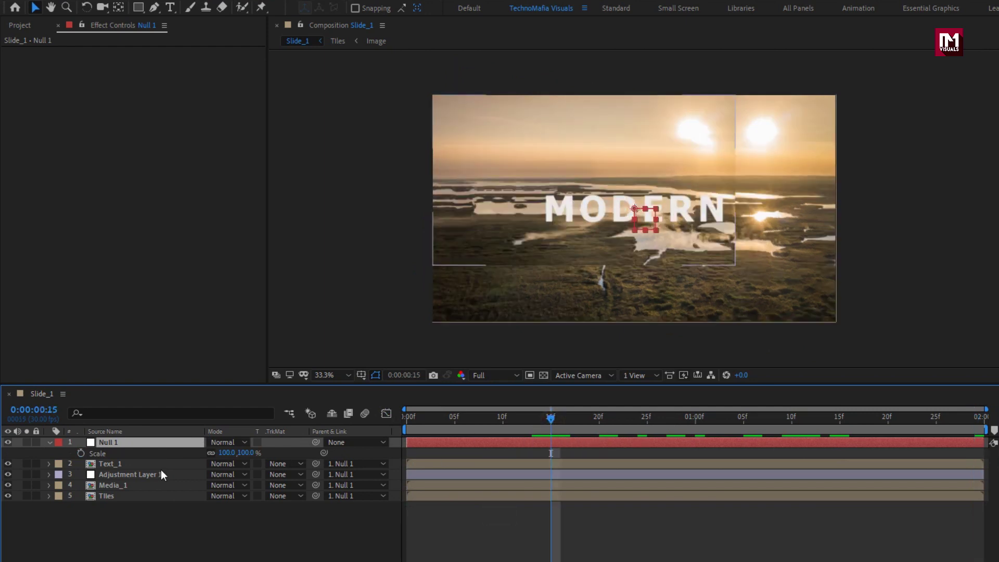
left_click(81, 453)
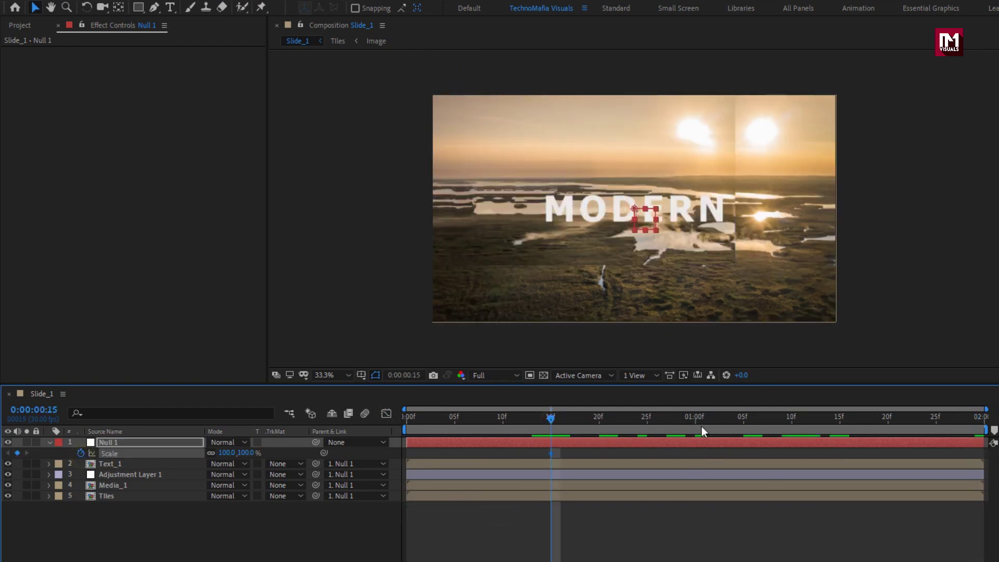
left_click_drag(697, 426, 842, 426)
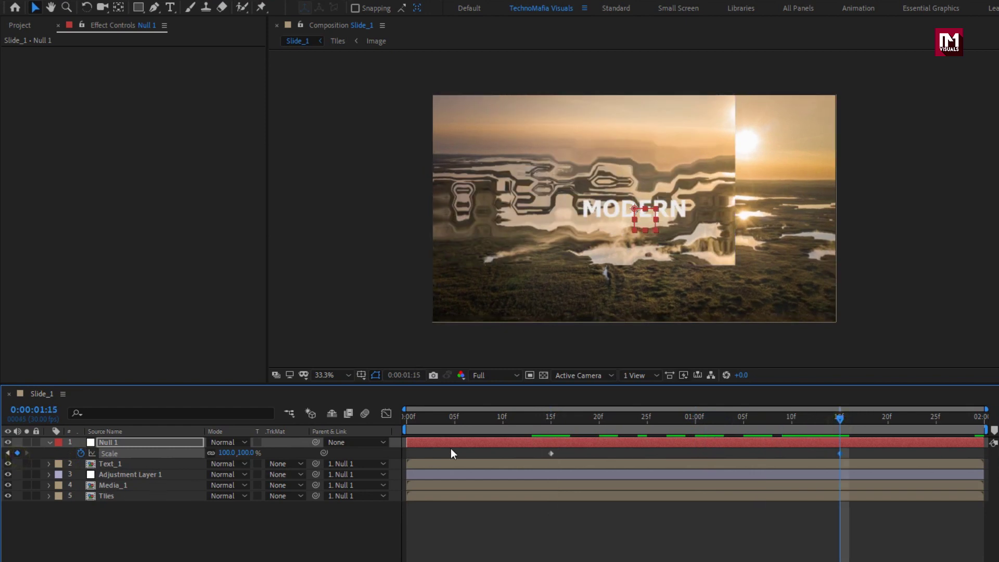
Add Scale keyframes to the null at 150% on frame 0 and 200% at 0:00:01:29.
key("Home")
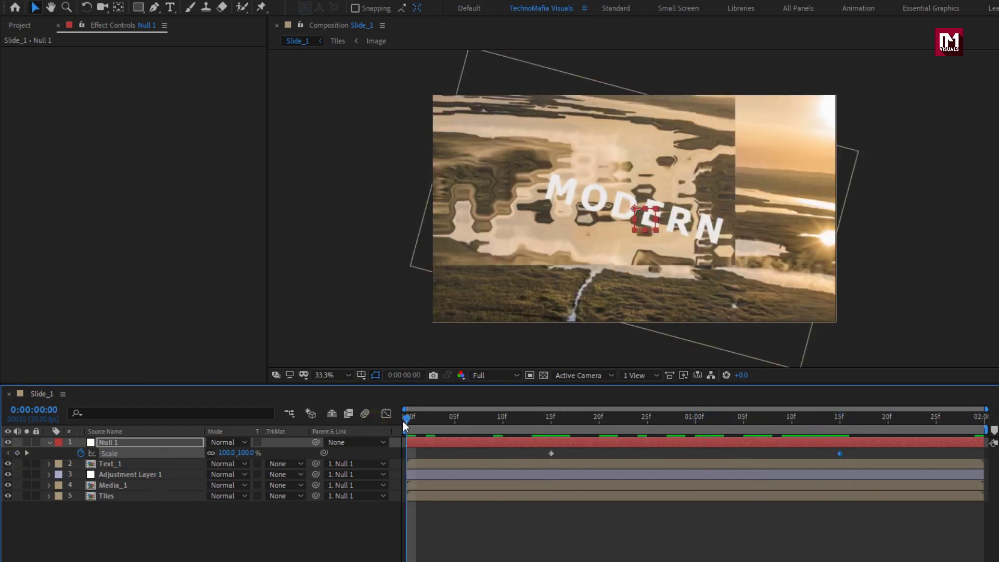
left_click(243, 453)
type("150")
key("Return")
left_click_drag(405, 420, 979, 422)
left_click(245, 454)
type("200")
key("Return")
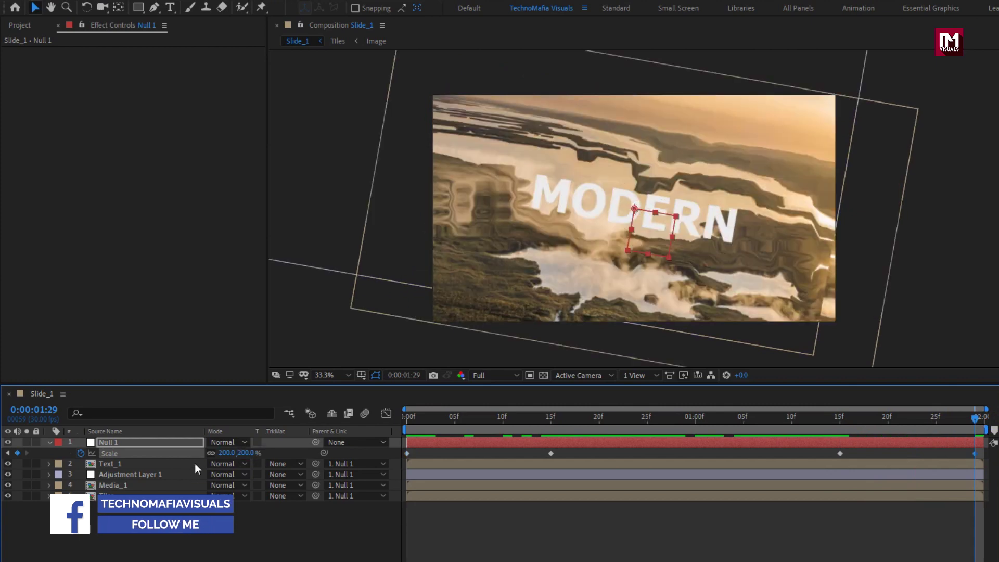
Apply Easy Ease to all four of the null's Scale keyframes.
left_click_drag(405, 419, 499, 462)
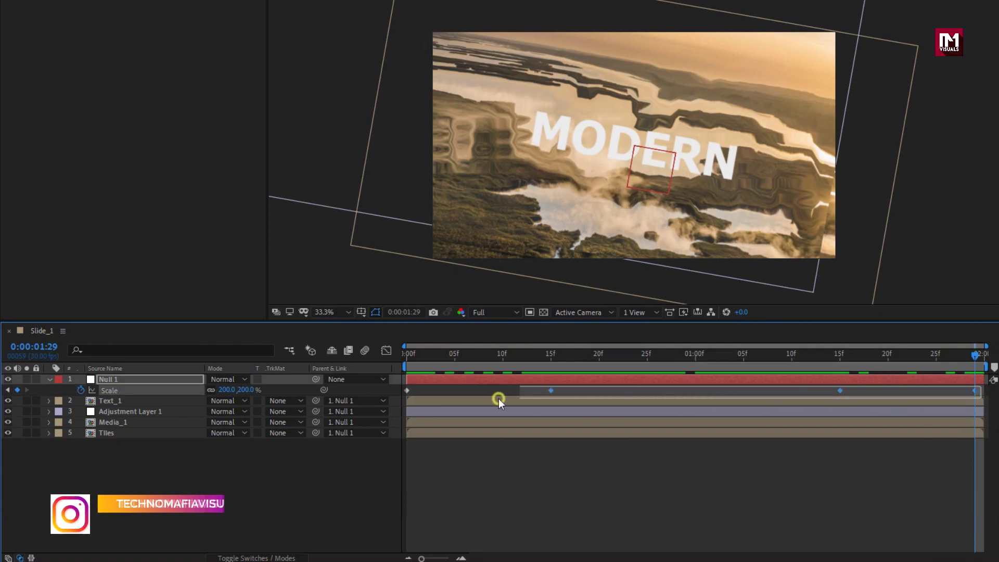
left_click_drag(499, 399, 401, 398)
right_click(407, 389)
mouse_move(499, 544)
left_click(572, 447)
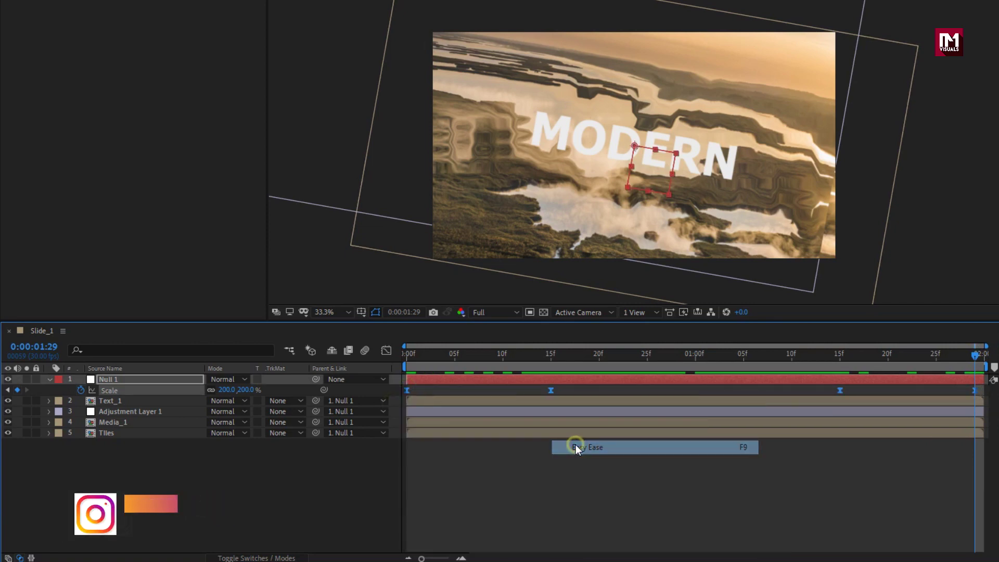
Reshape the null's Scale speed graph into narrow peaks near frame 7 and 0:00:01:22.
left_click(386, 351)
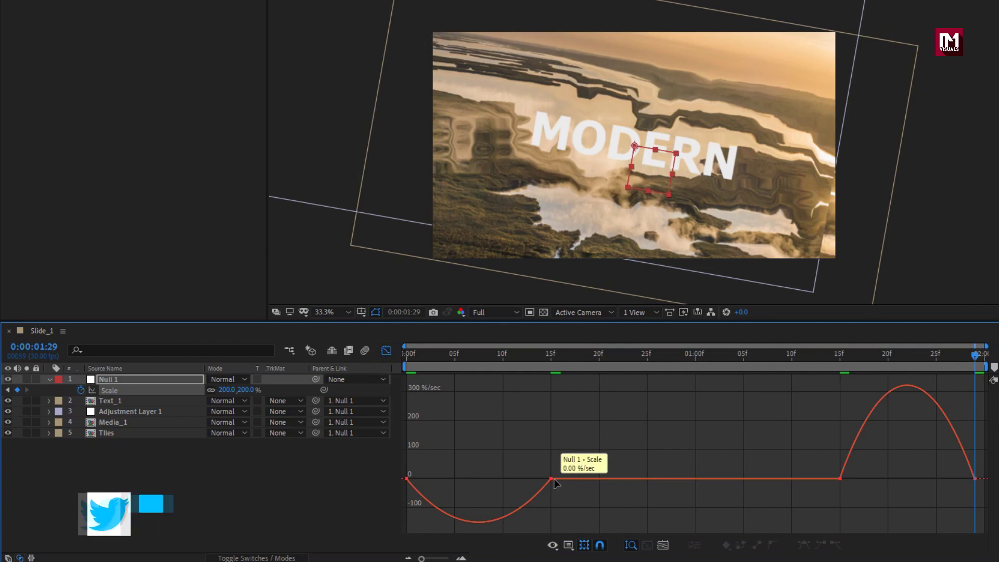
left_click_drag(527, 478, 464, 452)
left_click(841, 410)
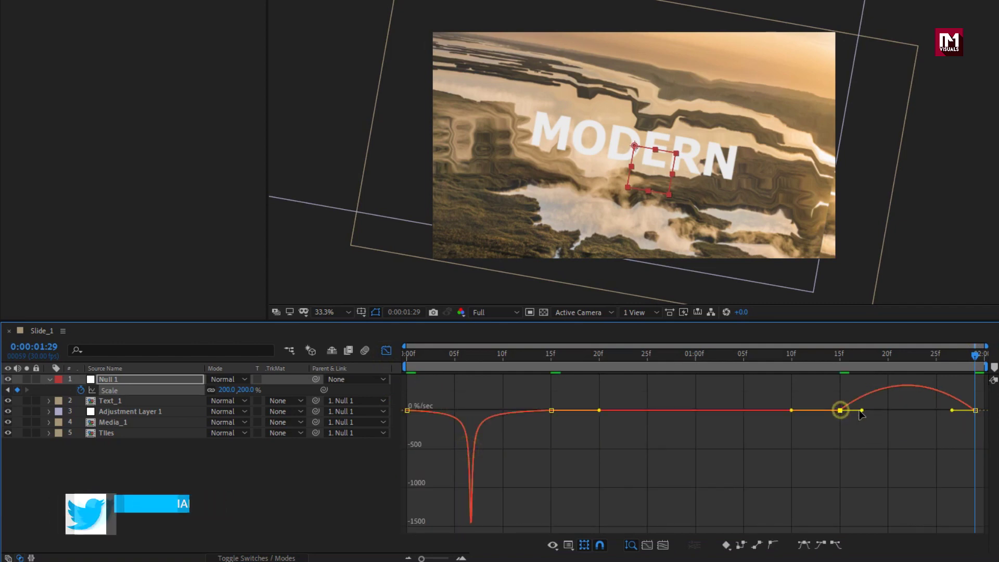
left_click_drag(862, 410, 907, 410)
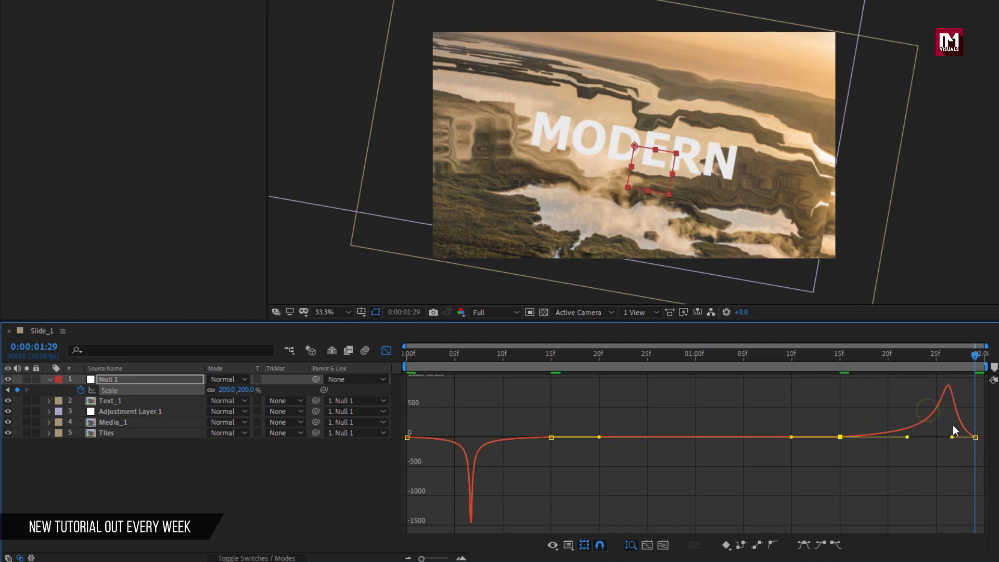
left_click_drag(954, 440, 908, 439)
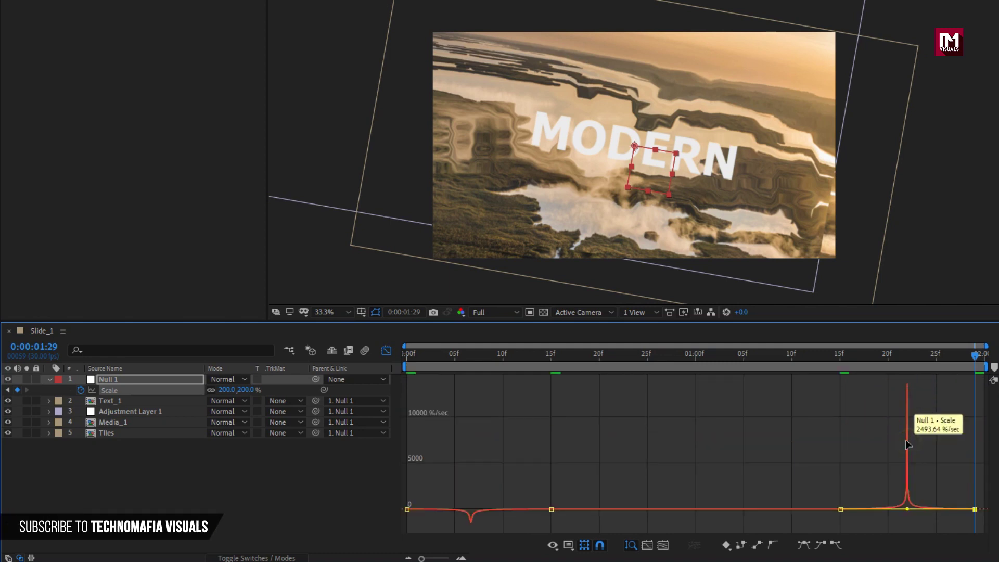
left_click(386, 352)
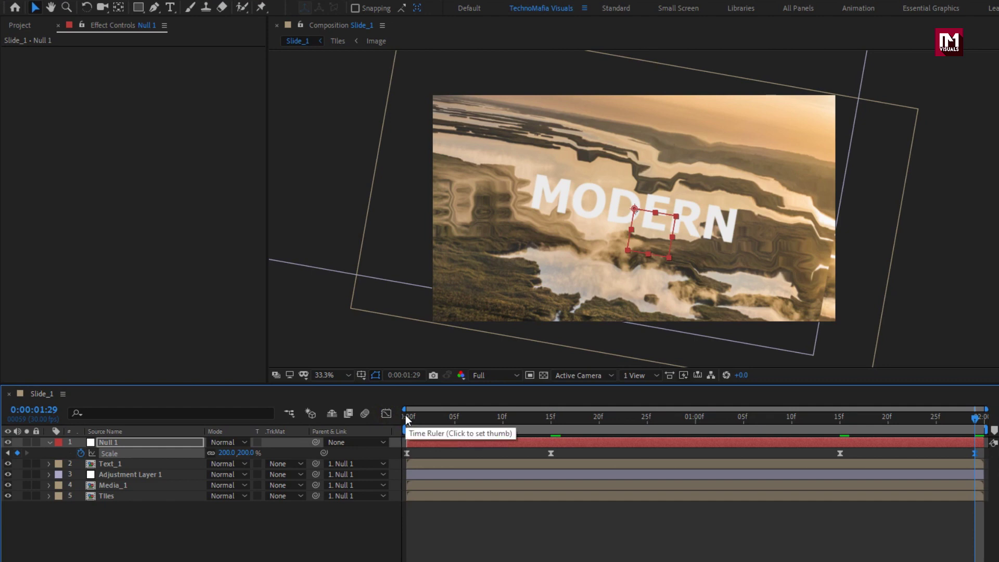
Preview the Slide_1 animation from the first frame.
left_click(405, 415)
key("space")
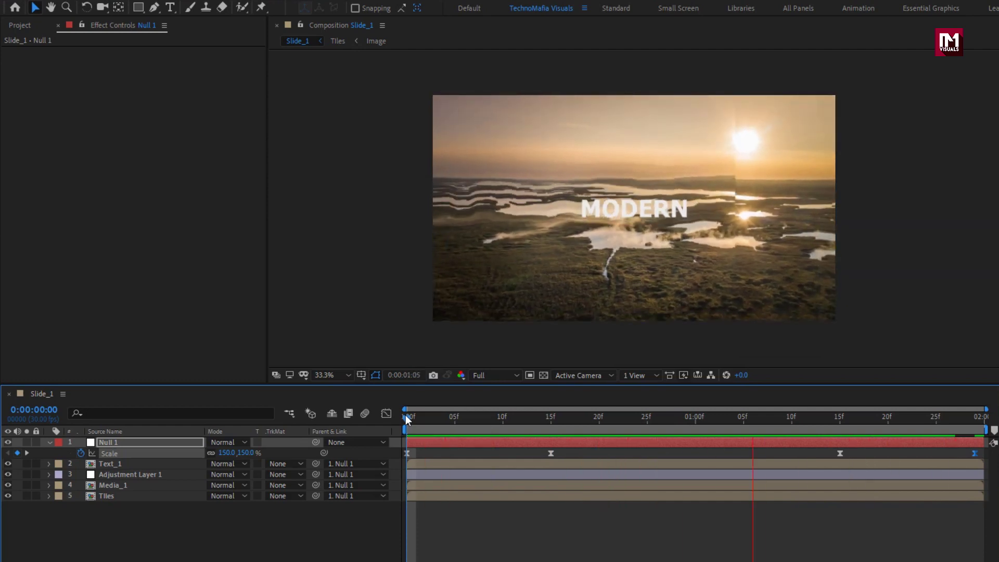
key("space")
Find the Drop Shadow effect and apply it to the Text_1 layer at frame 18.
left_click_drag(408, 419, 582, 421)
left_click(111, 465)
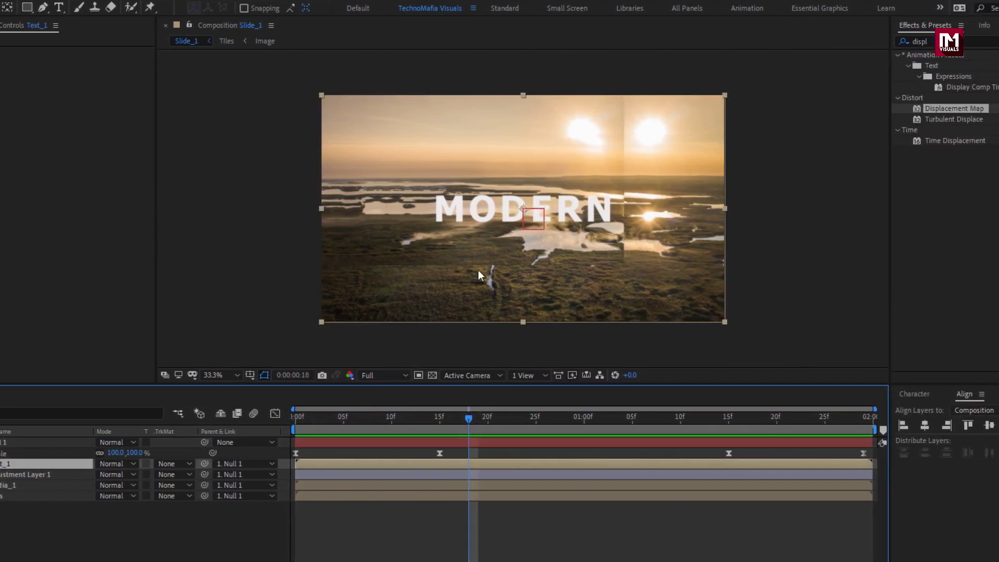
left_click(870, 42)
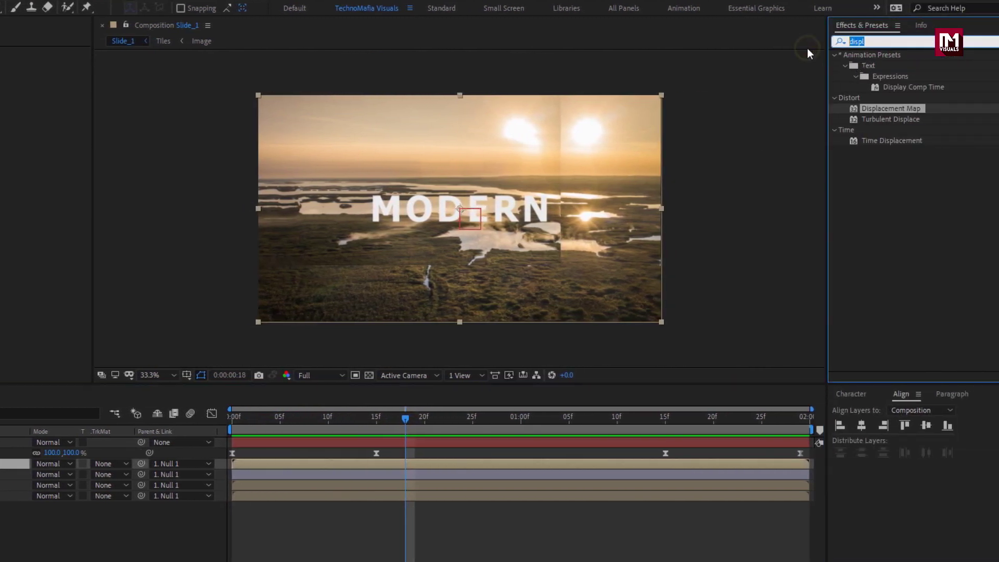
type("dro")
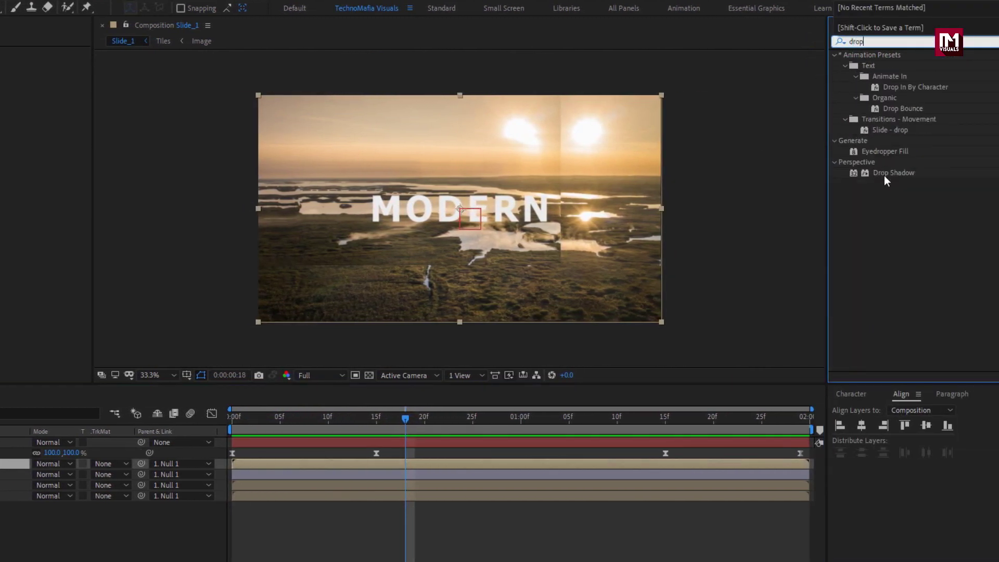
type("p")
double_click(888, 173)
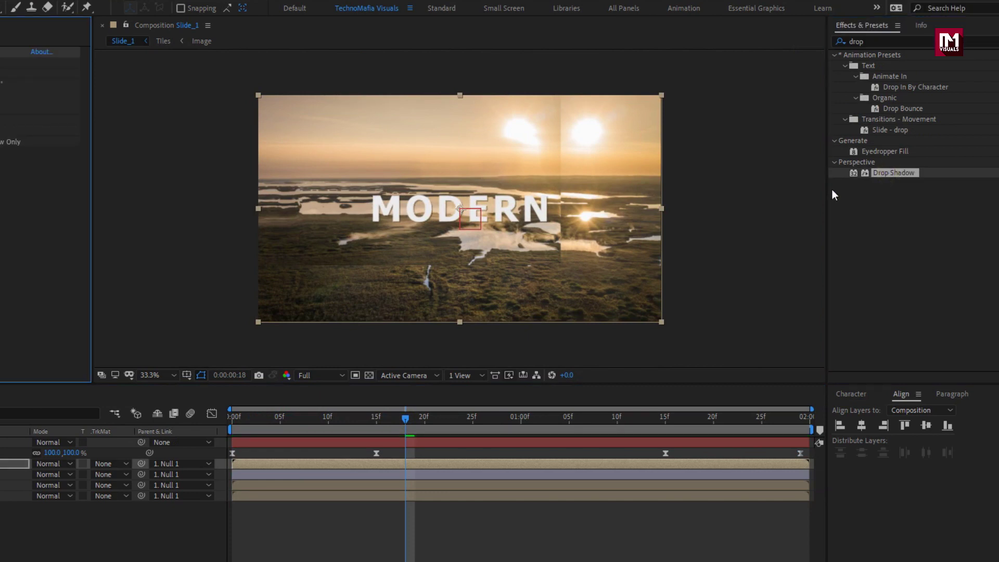
Set the title's Drop Shadow to 75% opacity, distance 9 and softness 21.
key("slash")
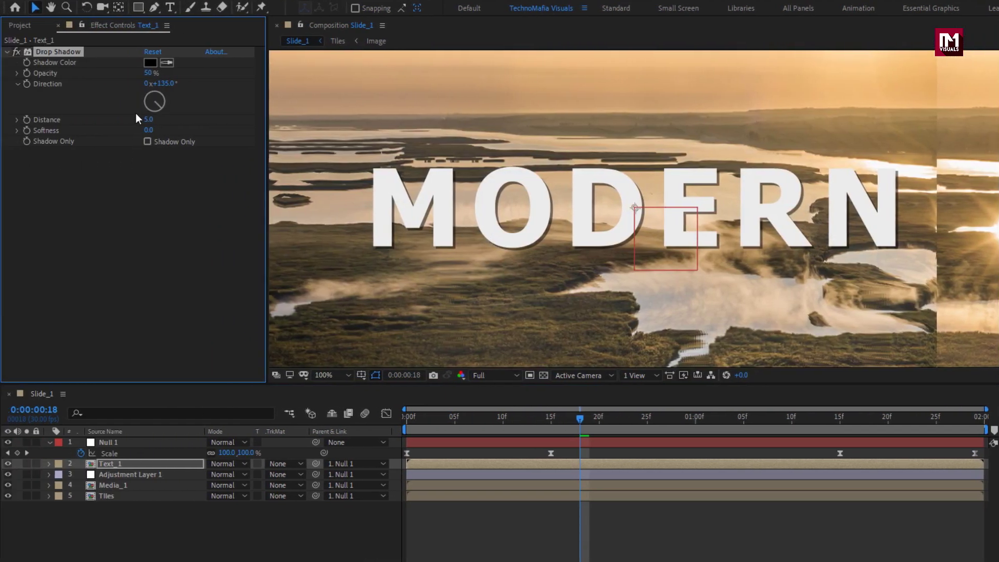
left_click(149, 73)
type("75")
key("Return")
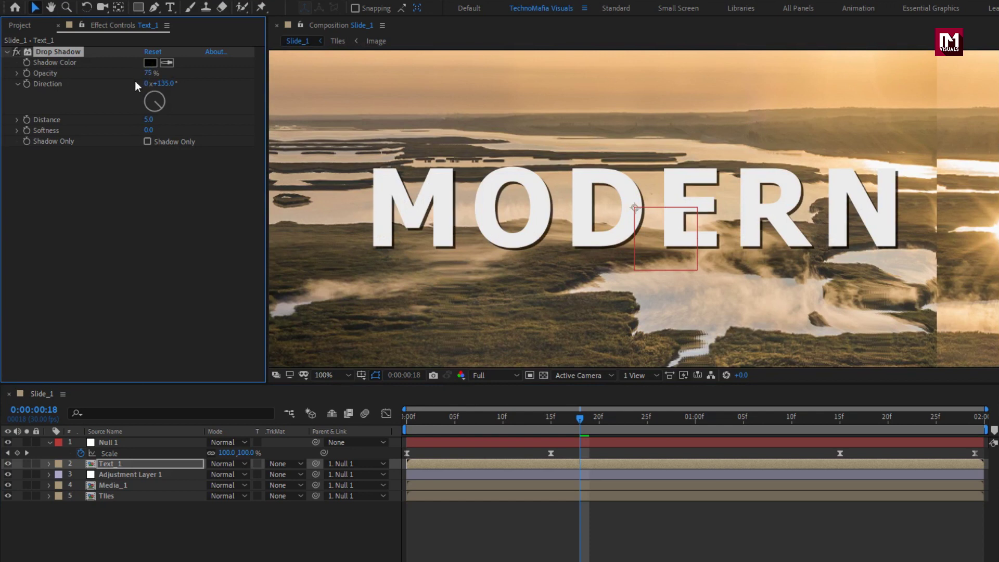
mouse_move(148, 130)
left_mouse_down()
mouse_move(161, 131)
mouse_move(152, 124)
left_mouse_up()
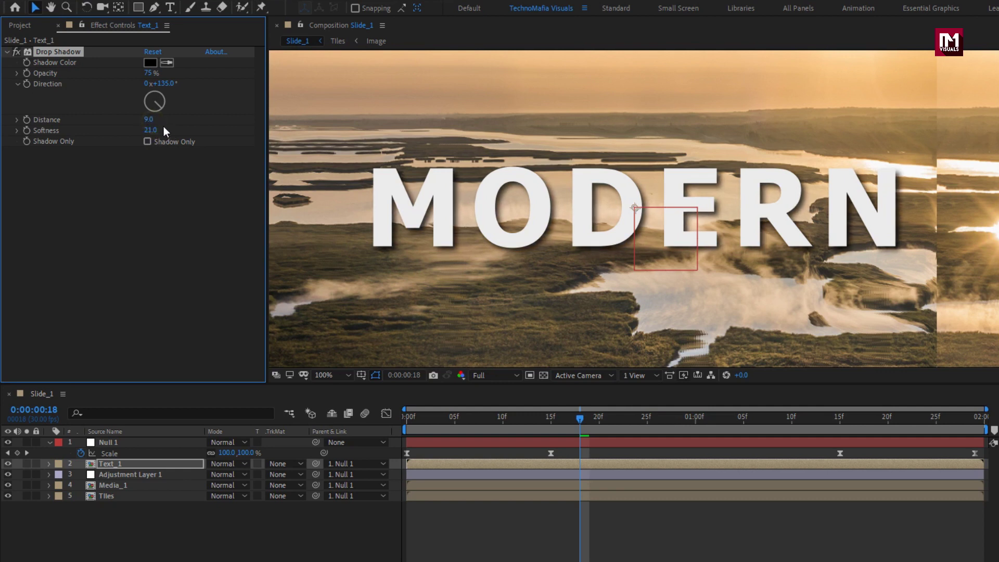
left_click(329, 372)
left_click(332, 405)
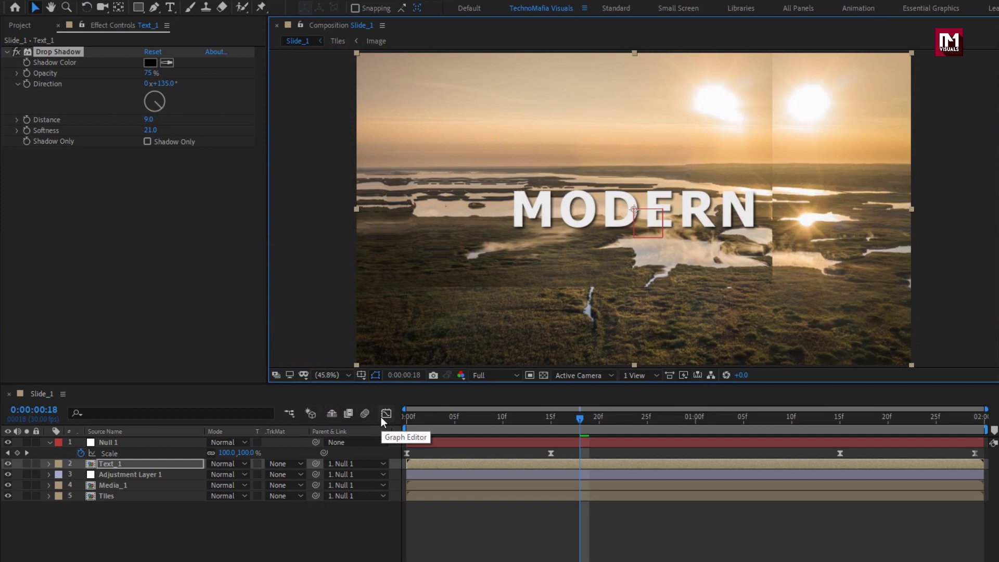
left_click(49, 443)
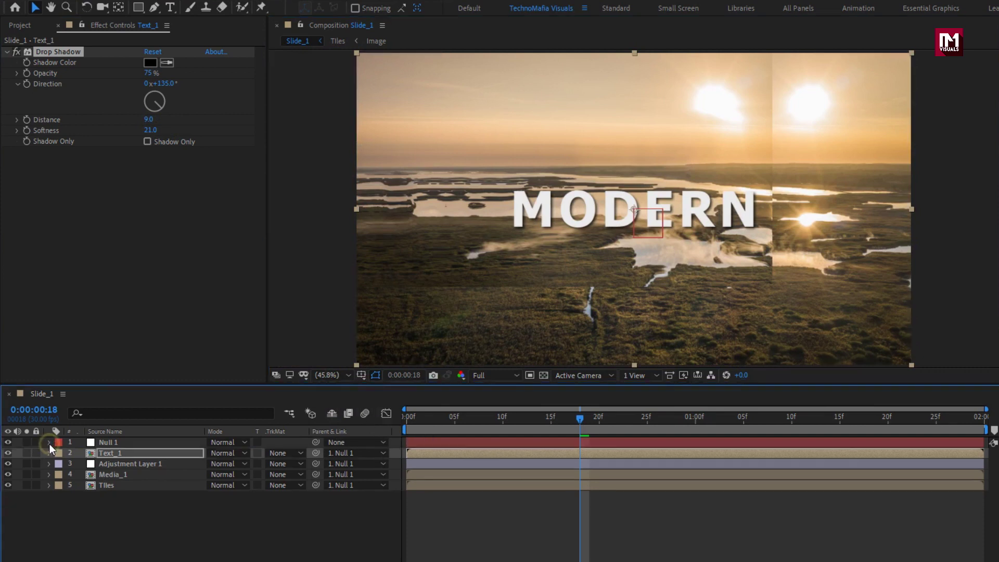
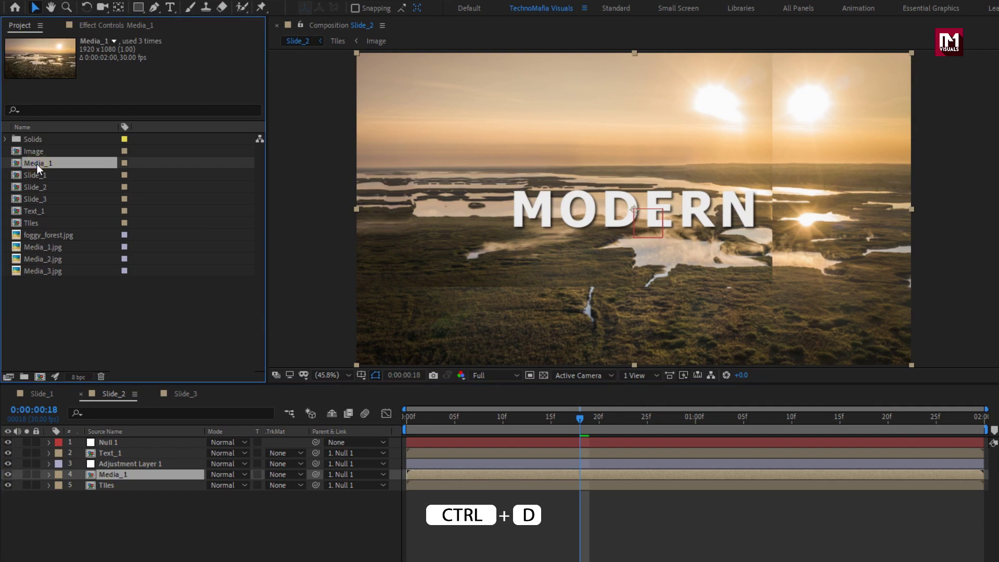
Duplicate the Media_1 composition twice and open both copies.
key("ctrl+d")
key("ctrl+d")
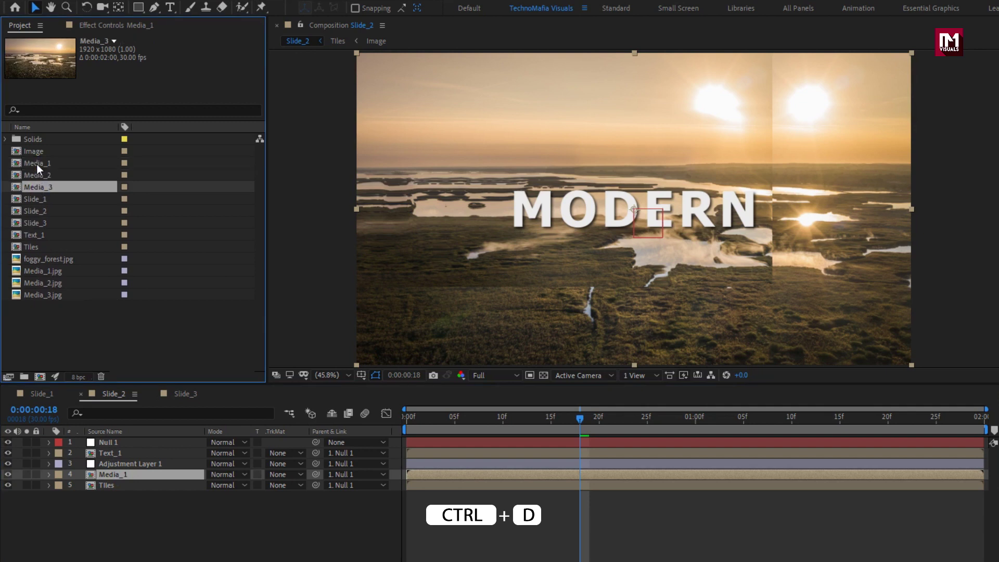
double_click(36, 174)
left_click(39, 187)
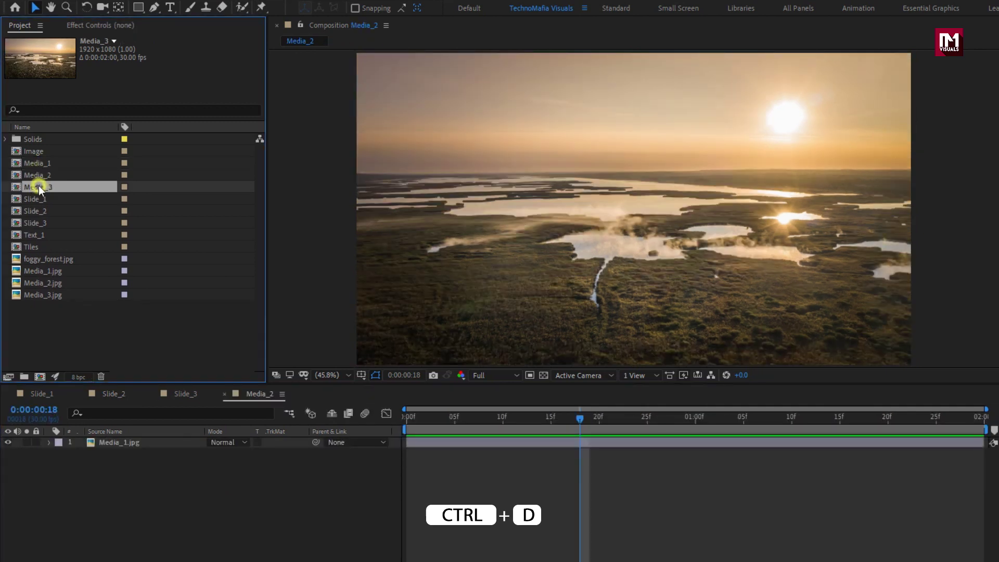
left_click_drag(38, 188, 259, 391)
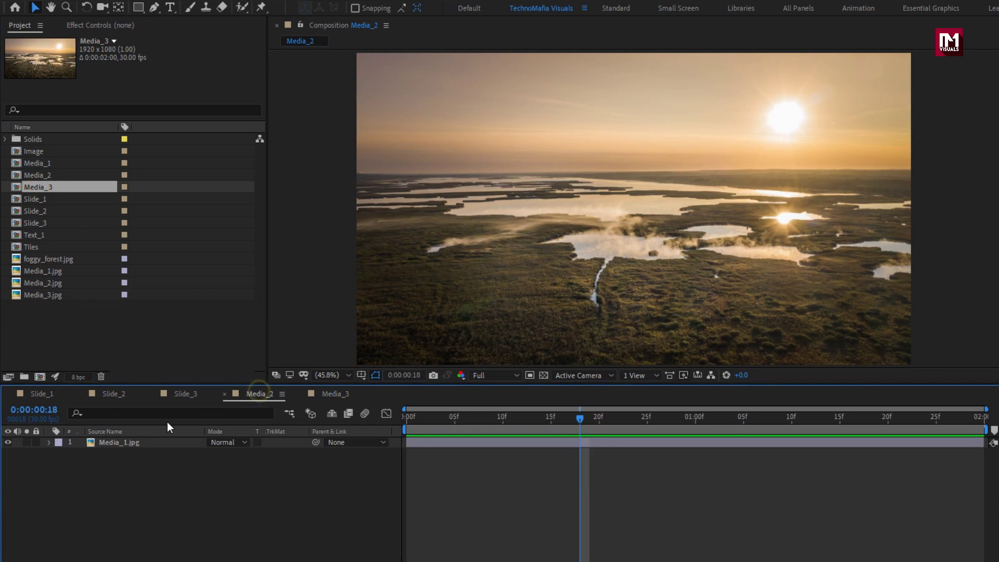
Replace the Media_1.jpg layer in the Media_2 composition with Media_2.jpg.
left_click(131, 443)
left_click(34, 282)
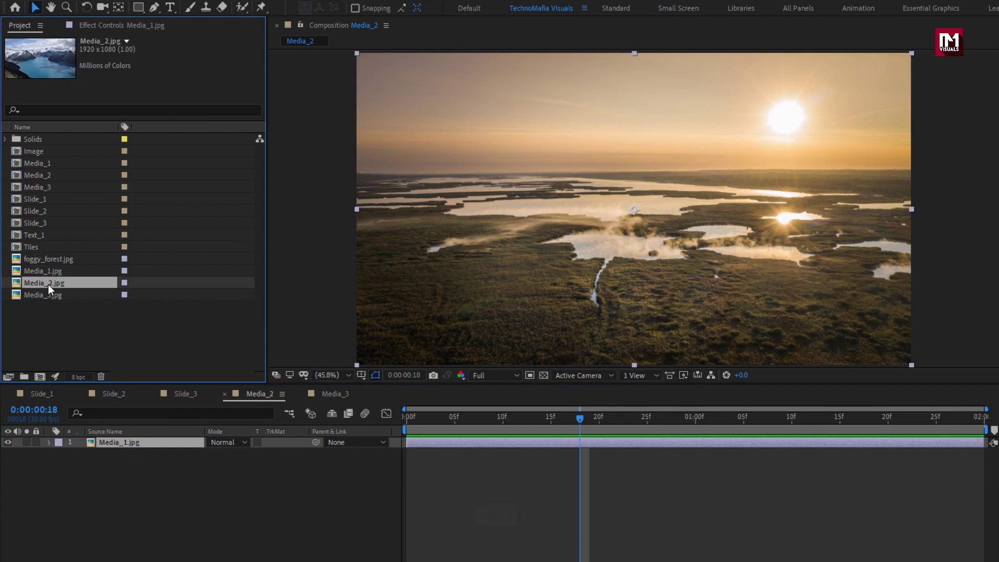
key("alt")
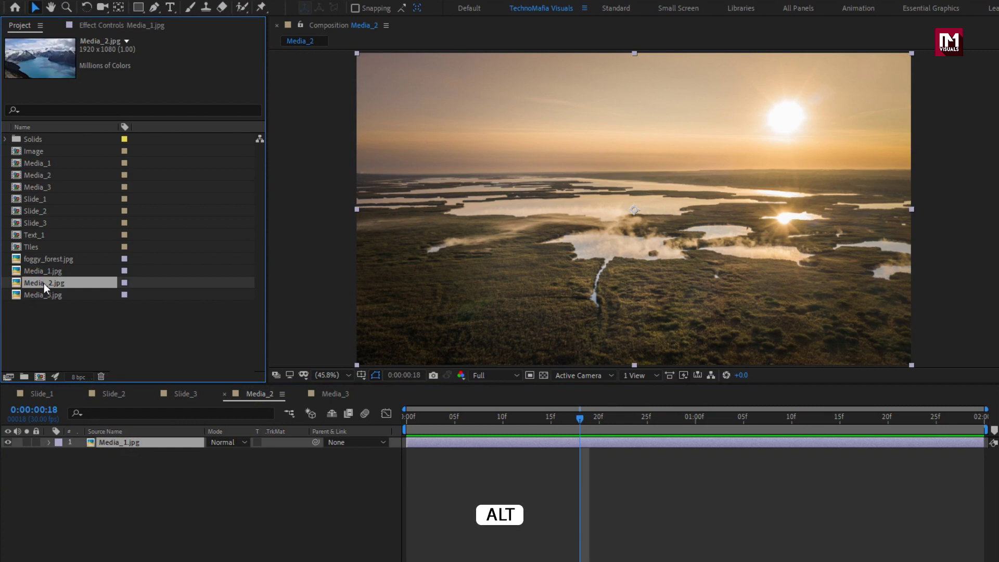
left_click_drag(43, 283, 129, 442)
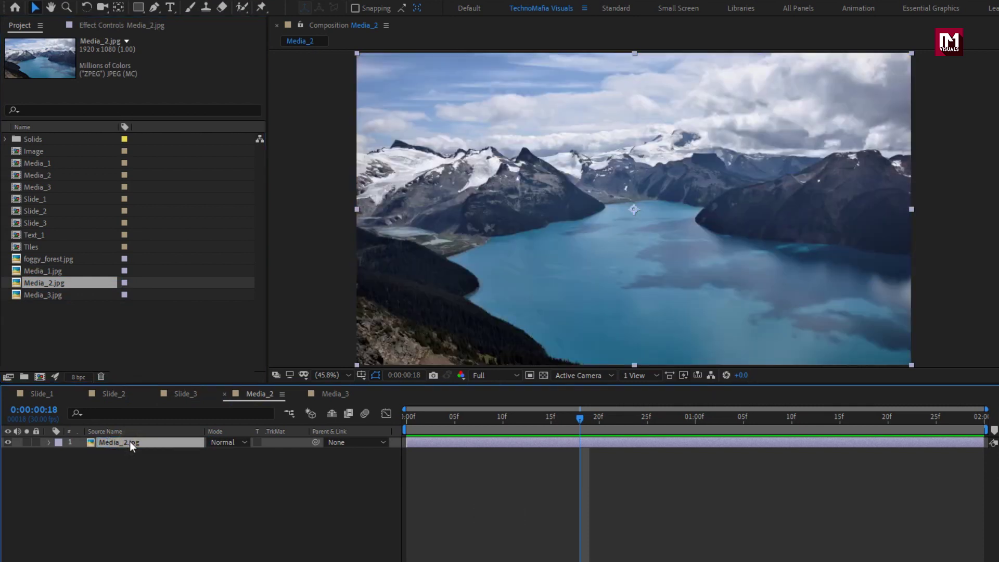
Replace the Media_1.jpg layer in the Media_3 composition with Media_3.jpg, and check both media compositions.
left_click(332, 394)
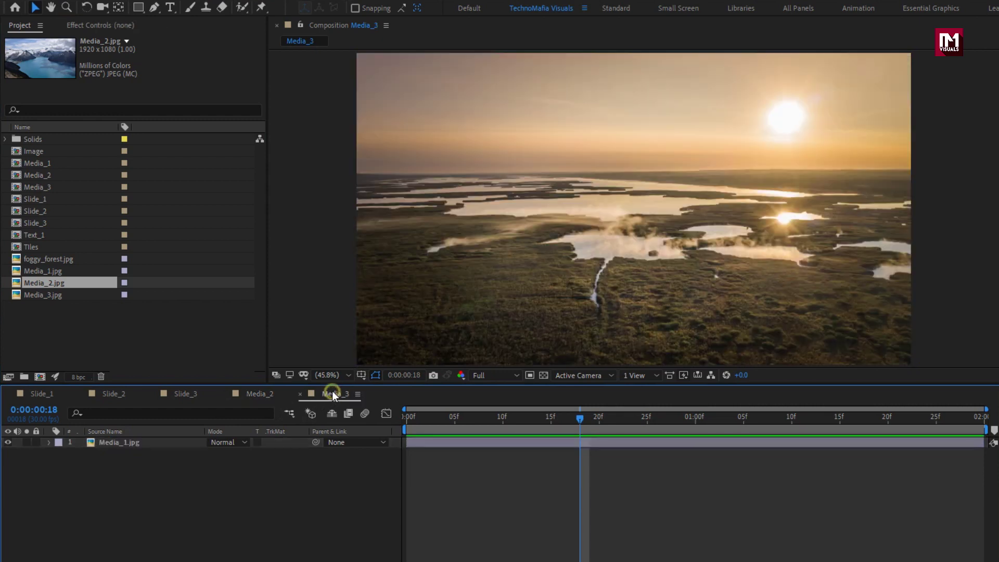
left_click(121, 442)
left_click(42, 295)
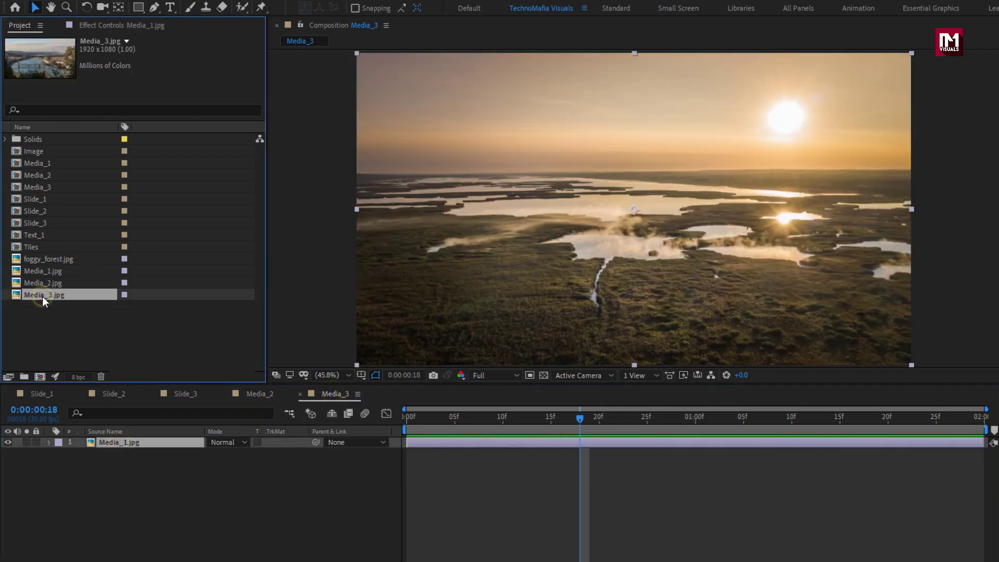
key("alt")
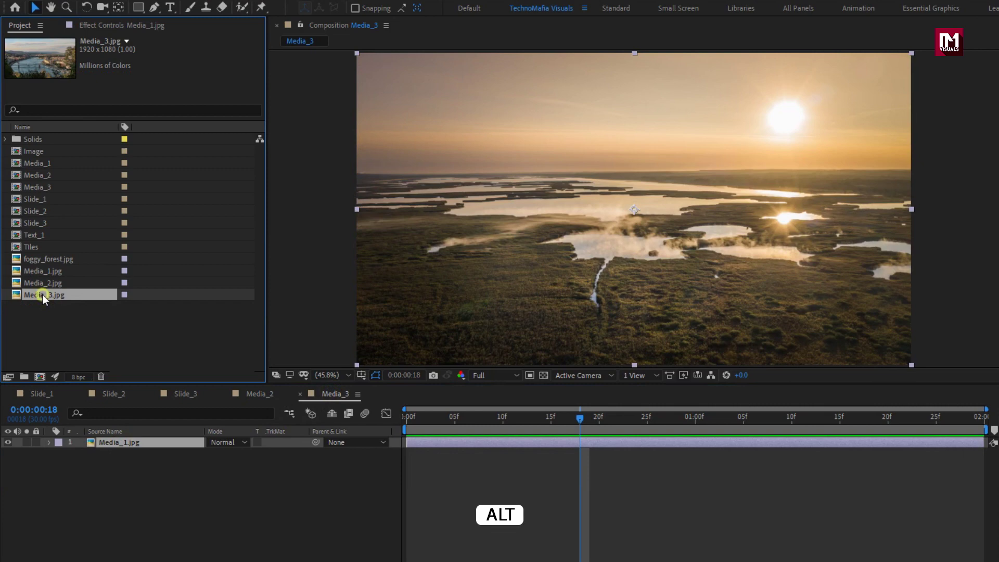
left_click_drag(42, 295, 133, 445)
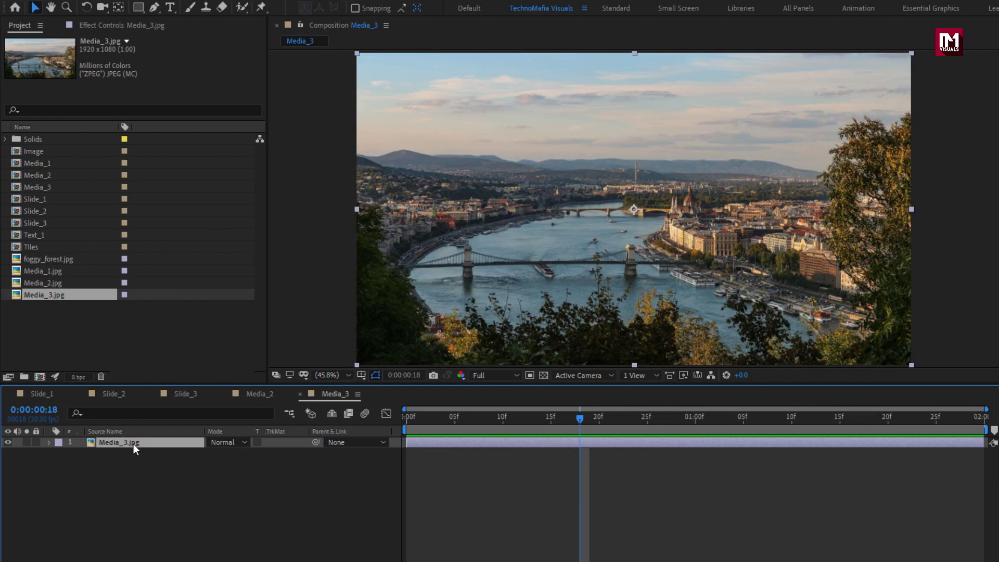
left_click(255, 390)
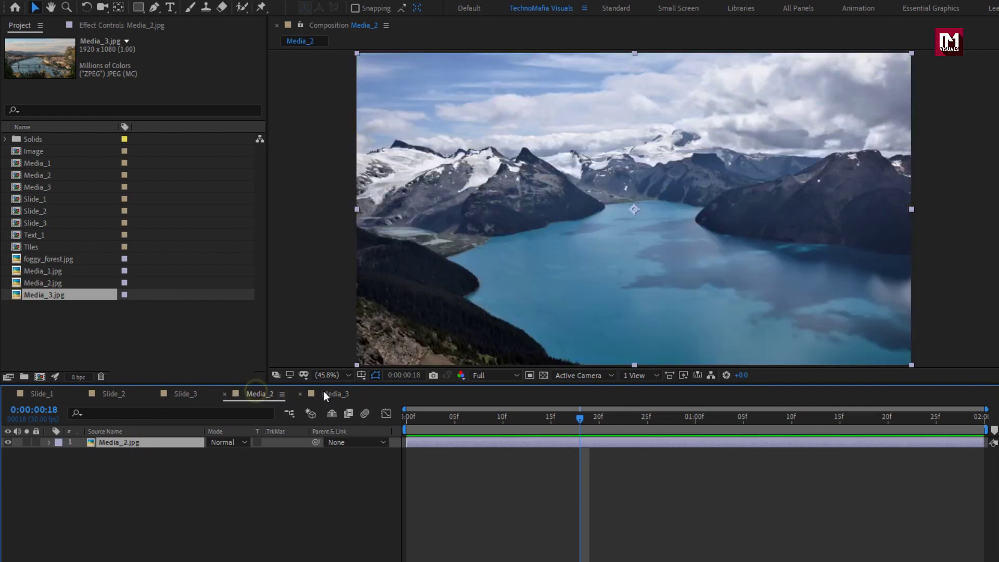
left_click(323, 392)
Replace the Media_1 layer in Slide_2 with the Media_2 composition.
left_click(121, 395)
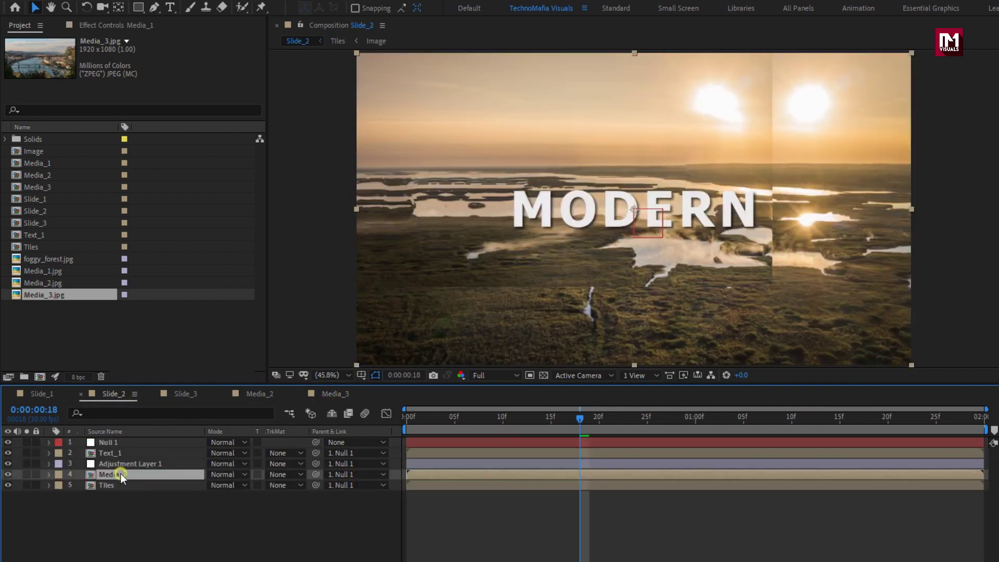
left_click(46, 175)
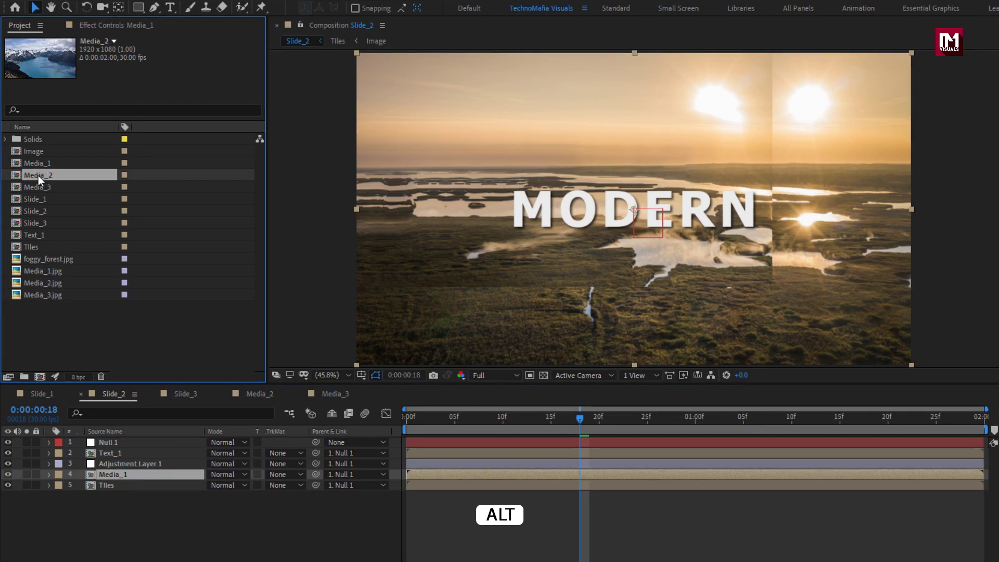
left_click_drag(41, 176, 122, 474)
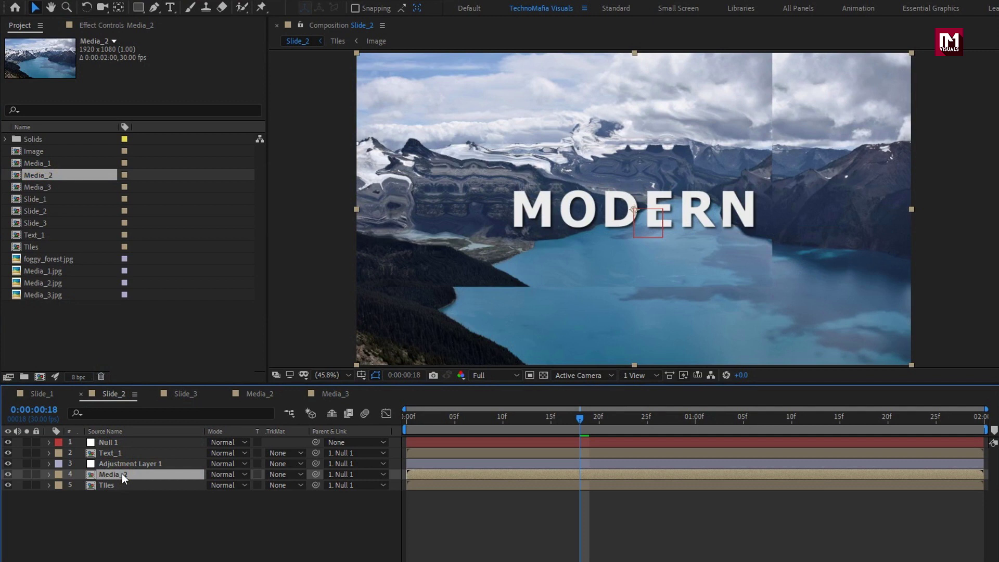
Replace the Media_1 layer in Slide_3 with the Media_3 composition.
left_click(174, 396)
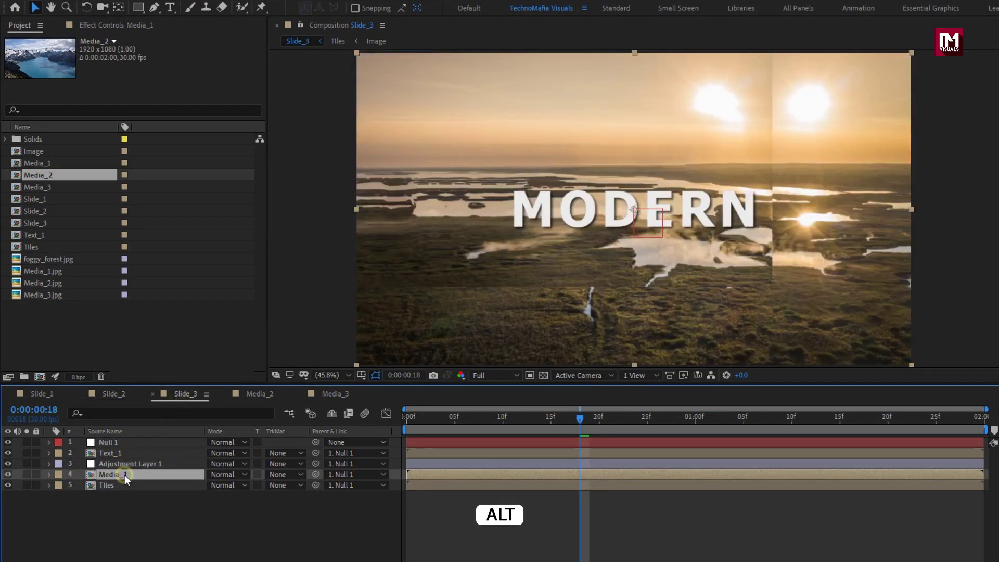
left_click(51, 186)
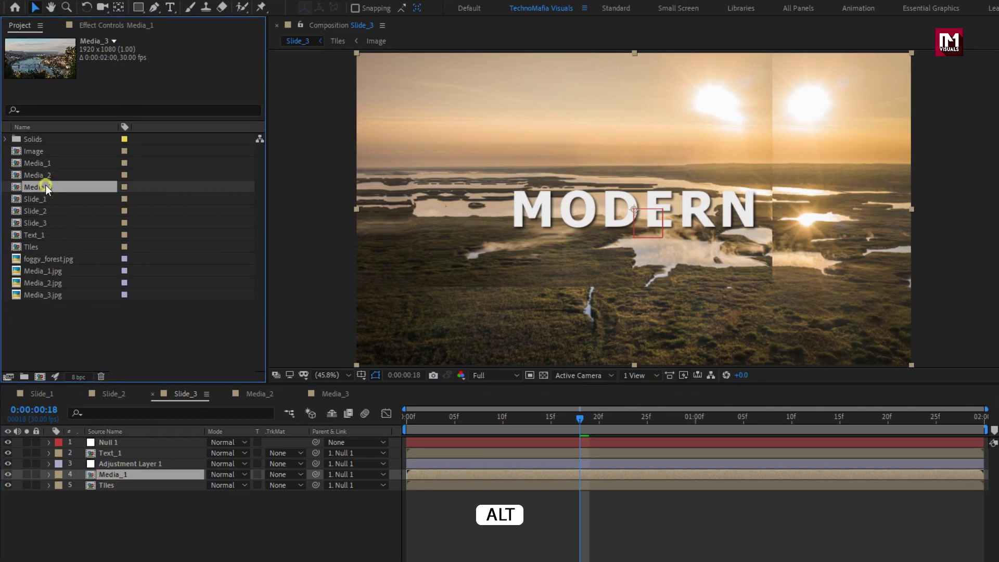
left_click_drag(45, 186, 130, 475)
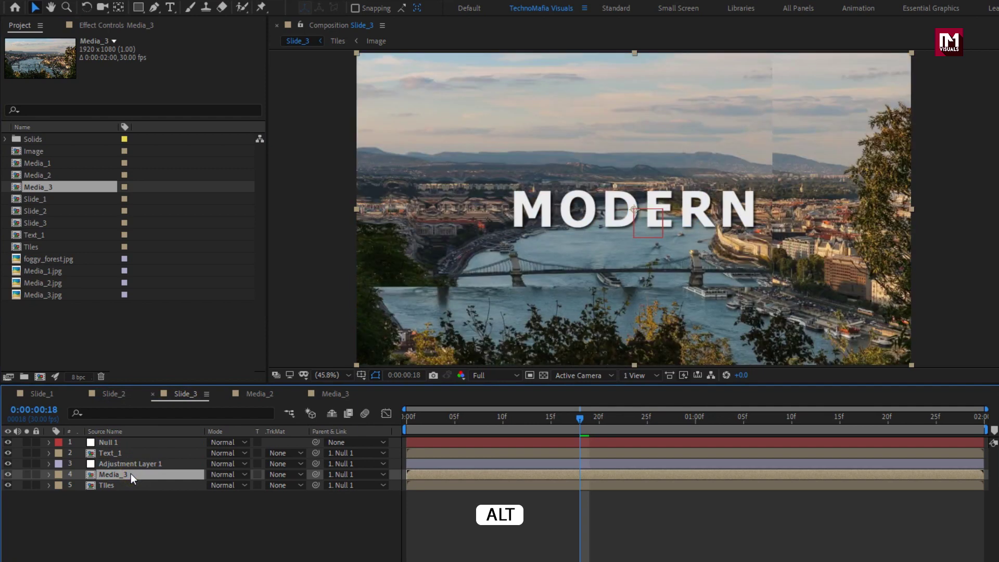
In Slide_3, move Adjustment Layer 1 at frame 8 so its rectangle covers the lower-right part of the image.
left_click_drag(464, 417, 484, 421)
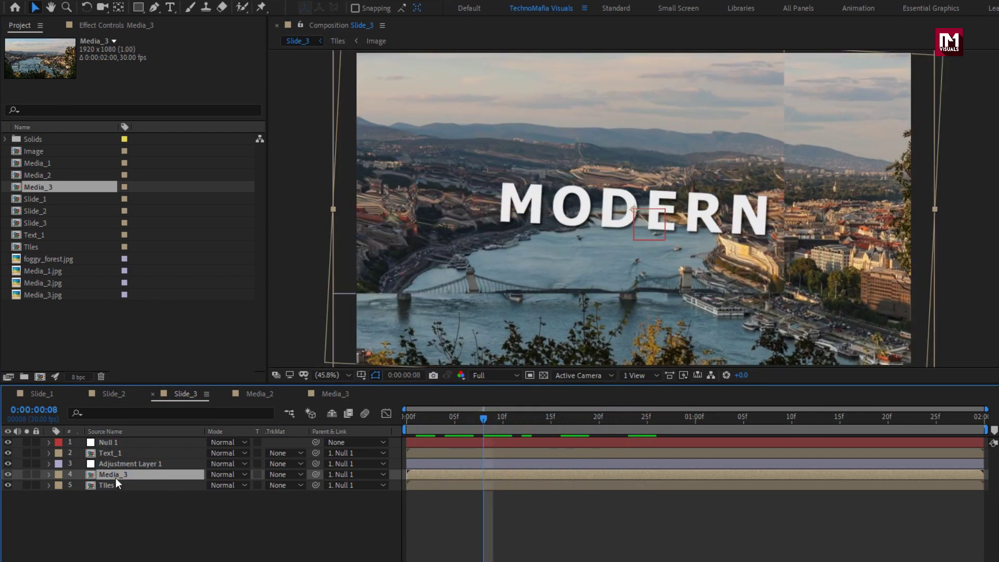
left_click(114, 465)
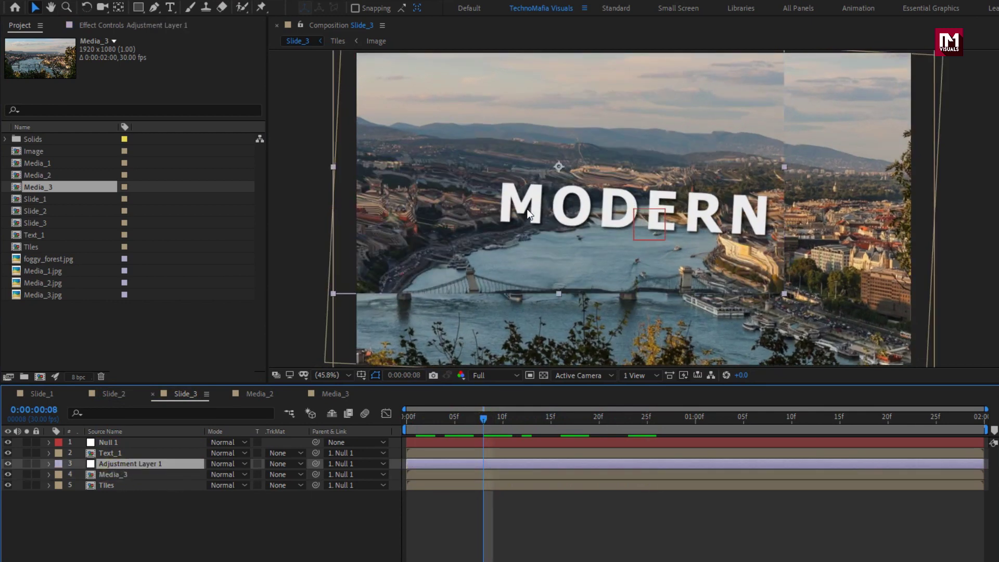
key("comma")
key("comma")
left_click_drag(555, 239, 619, 244)
In Slide_2, move Adjustment Layer 1 so its rectangle sits roughly at the centre of the frame.
left_click(113, 394)
left_click(133, 465)
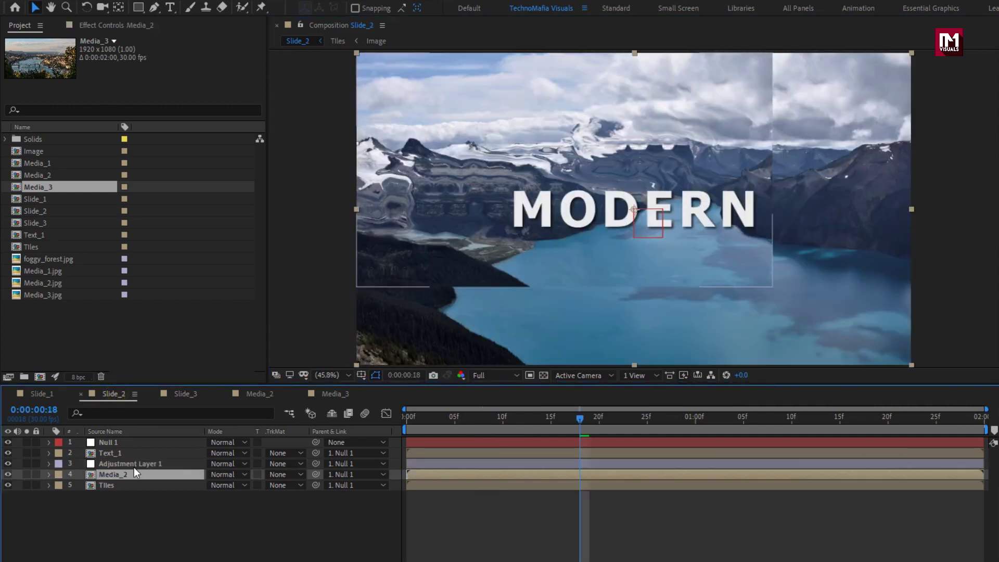
left_click_drag(493, 172, 562, 220)
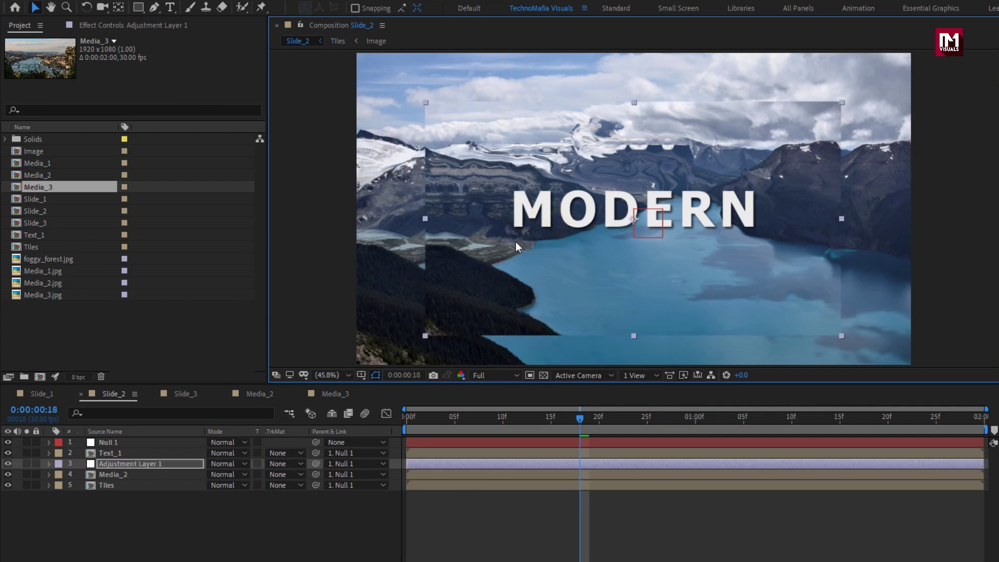
Duplicate the Text_1 composition twice in the project to make Text_2 and Text_3.
left_click(107, 454)
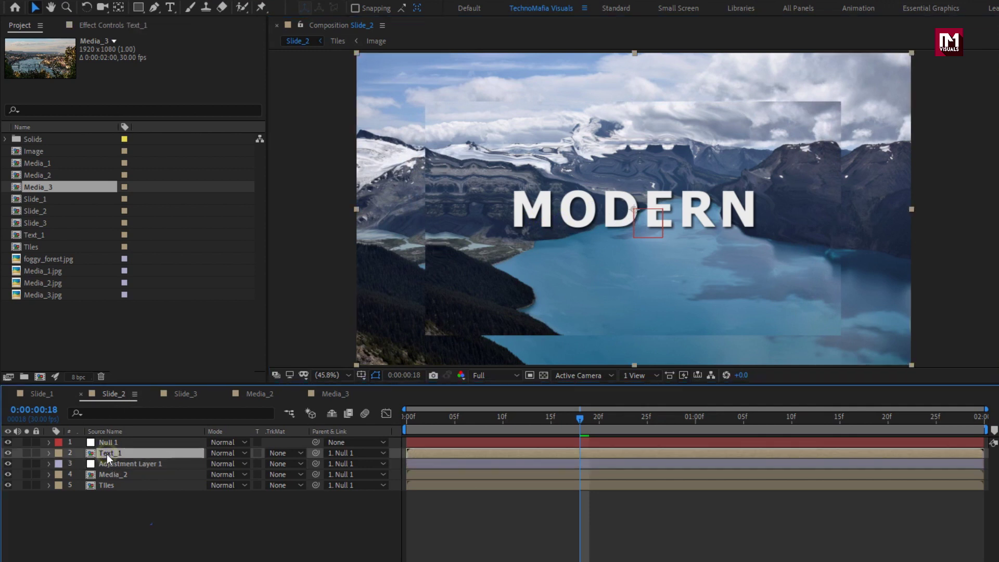
left_click(32, 233)
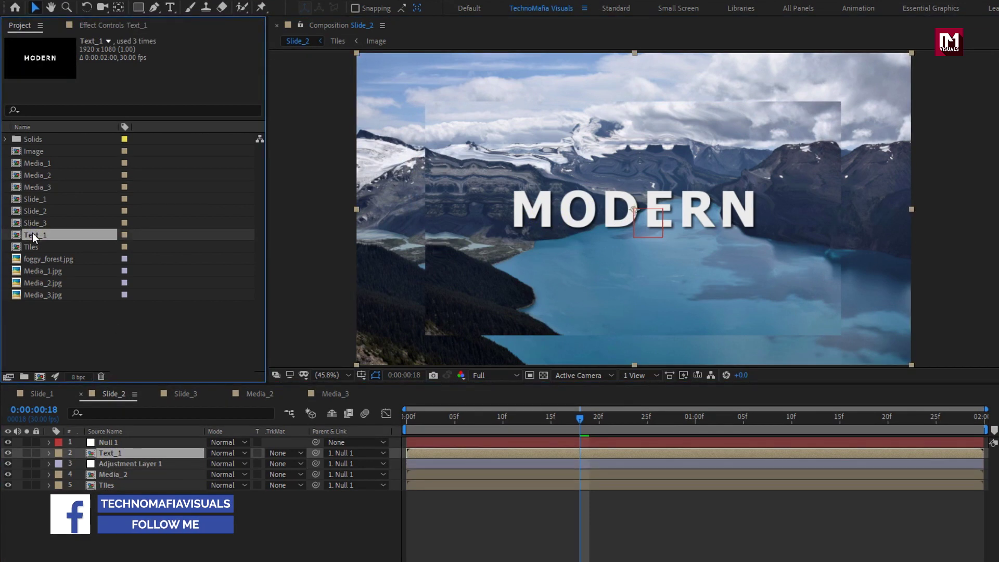
key("ctrl+d")
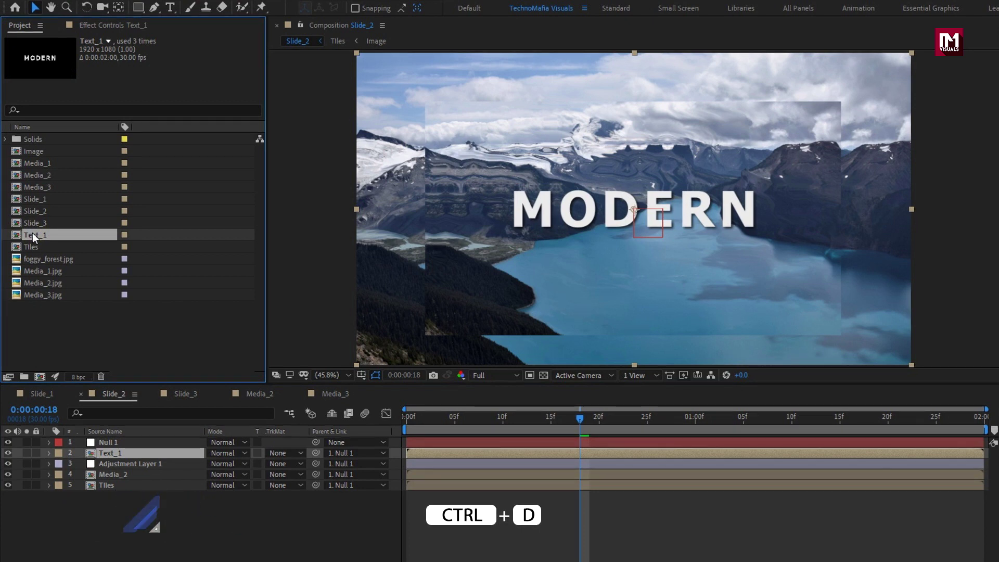
key("ctrl+d")
Open the Text_2 and Text_3 compositions and change the title in Text_2 to SLIDESHOW.
left_click(40, 246)
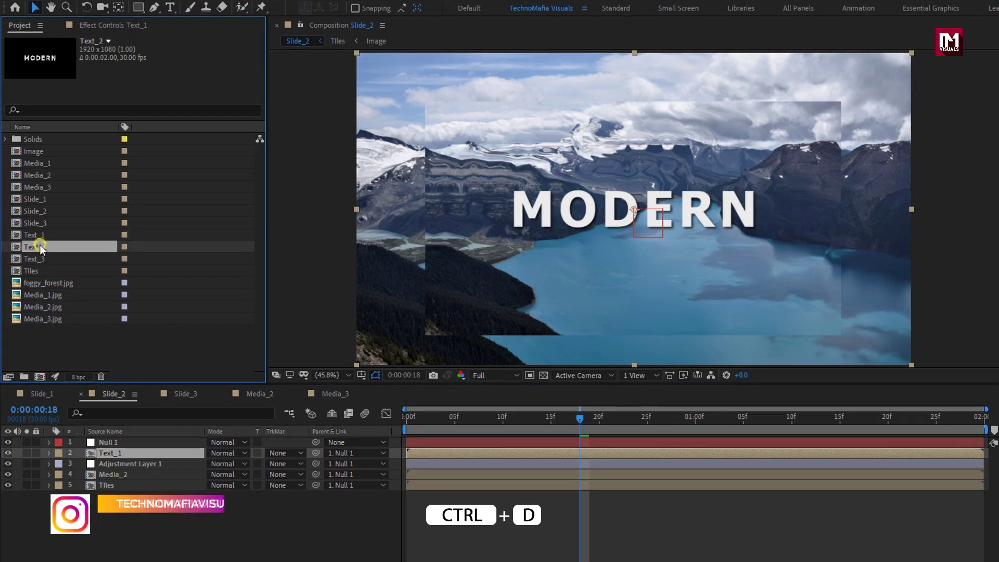
double_click(40, 245)
double_click(37, 259)
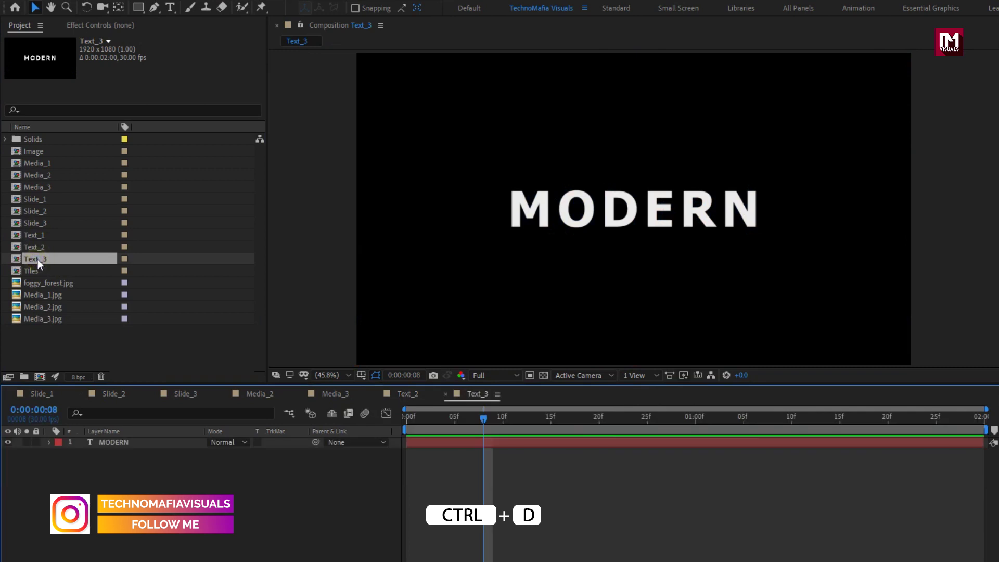
left_click(401, 395)
double_click(133, 445)
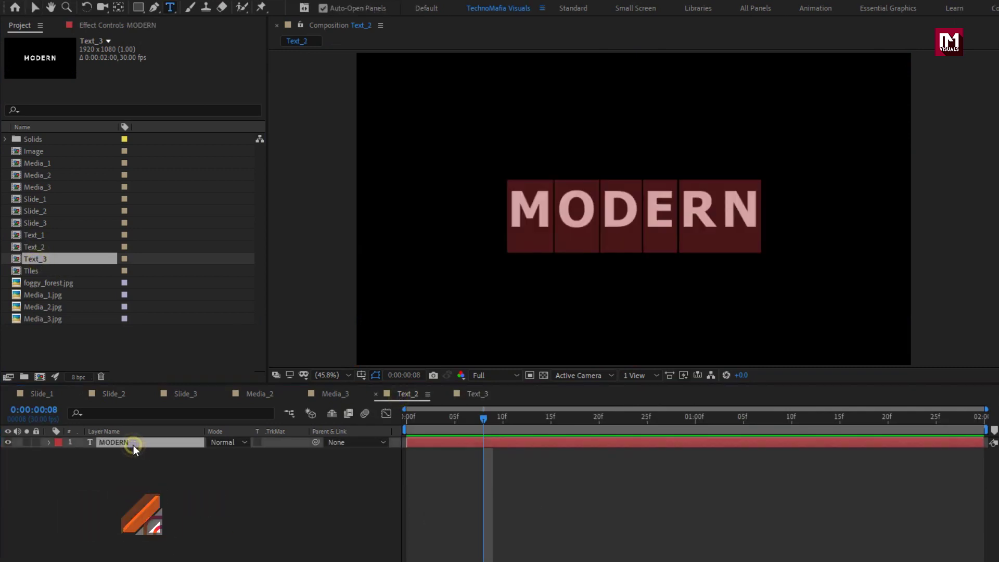
type("S")
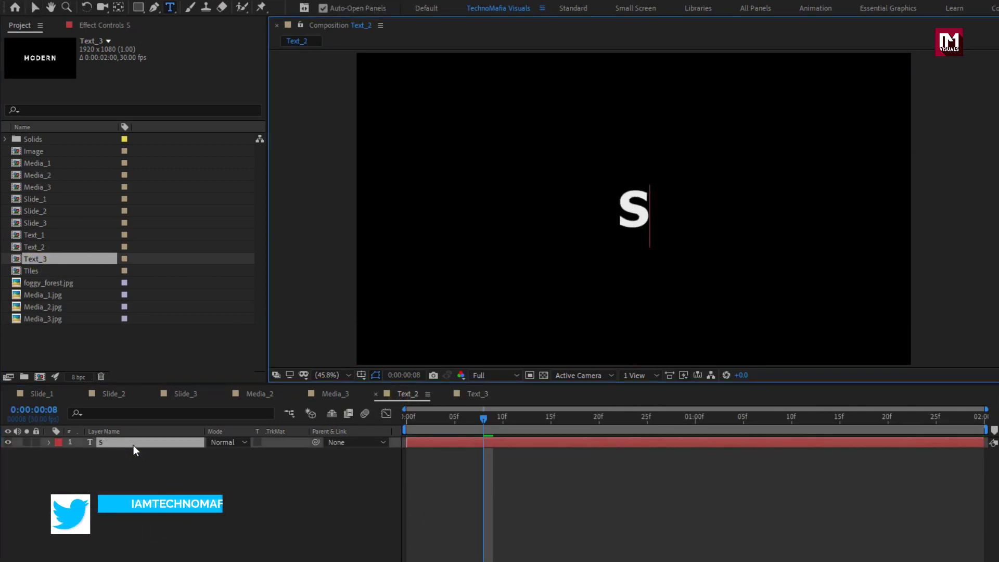
type("LIDES")
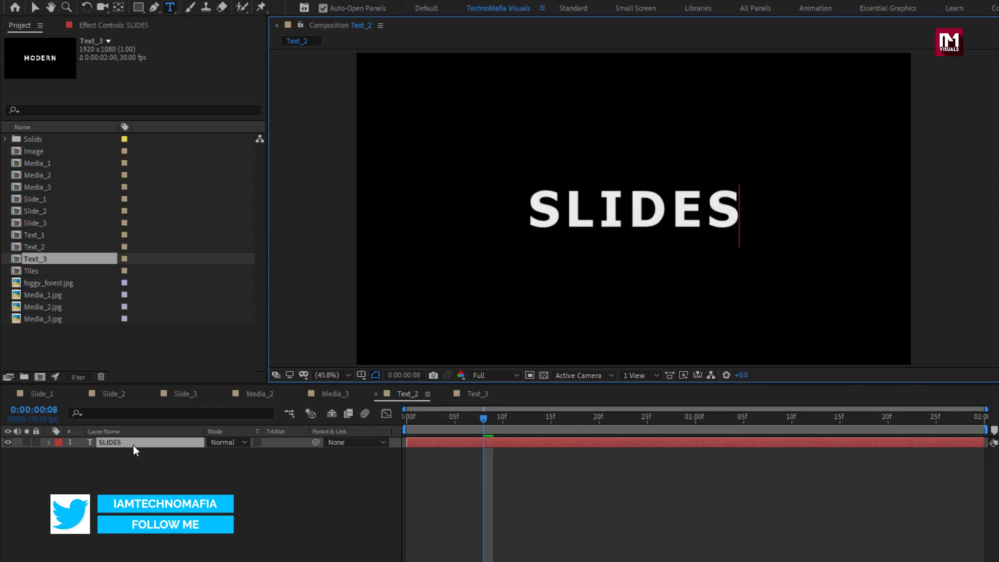
type("HOW")
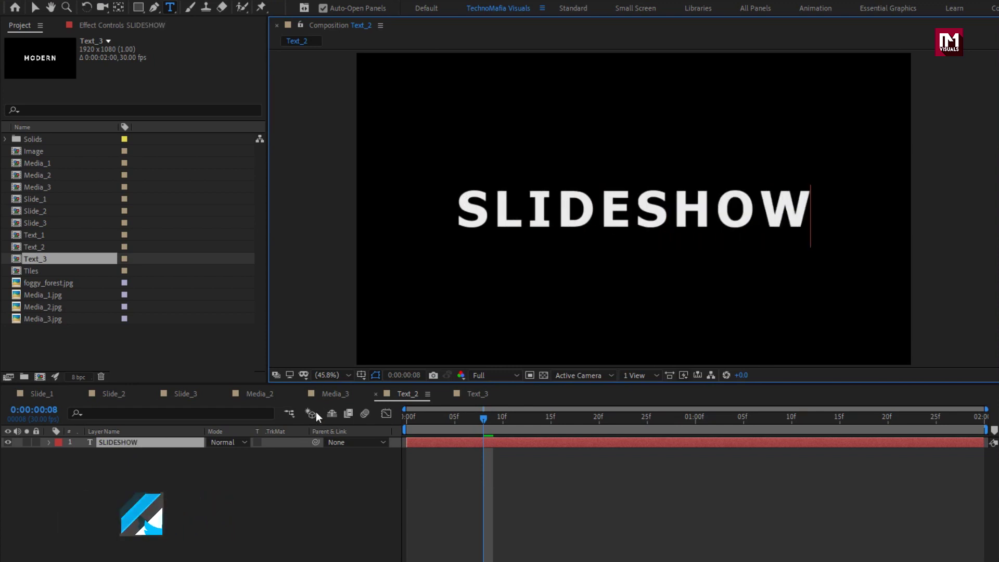
Change the title in the Text_3 composition to ANIMATION.
left_click(477, 394)
double_click(129, 444)
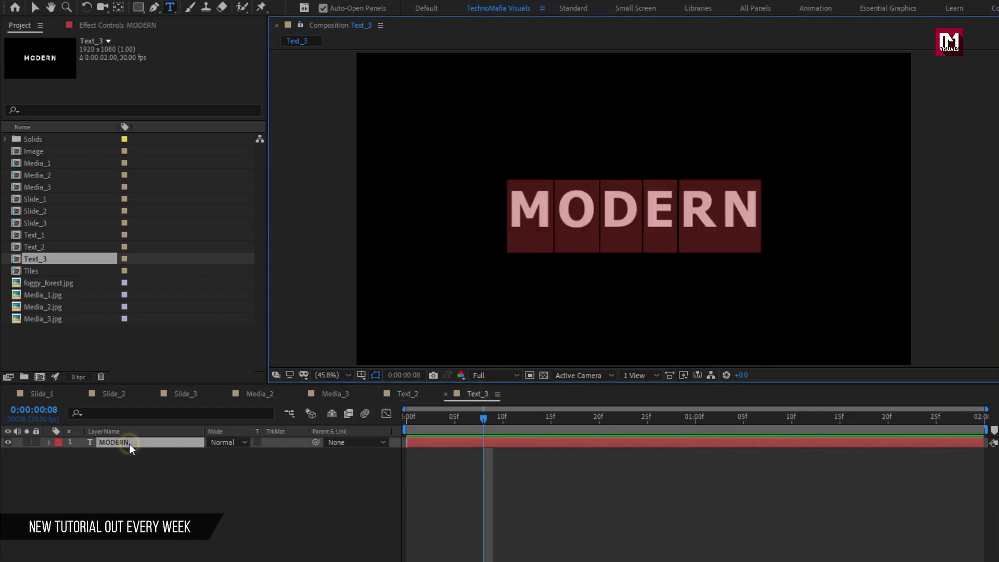
type("ANIMATIO")
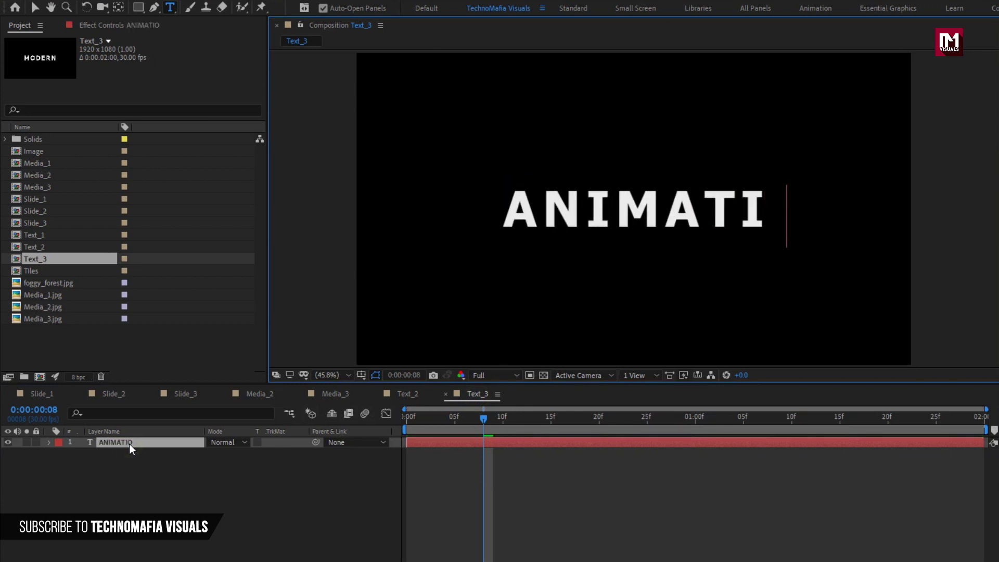
type("N")
key("Escape")
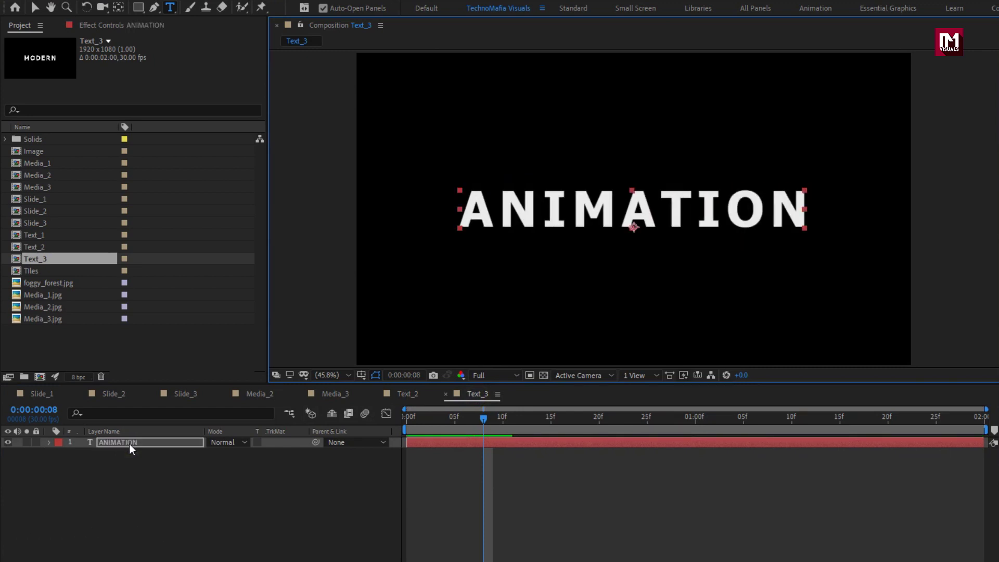
Close the Text_3, Text_2, Media_3 and Media_2 compositions, leaving only the three slides open.
left_click(445, 396)
left_click(375, 395)
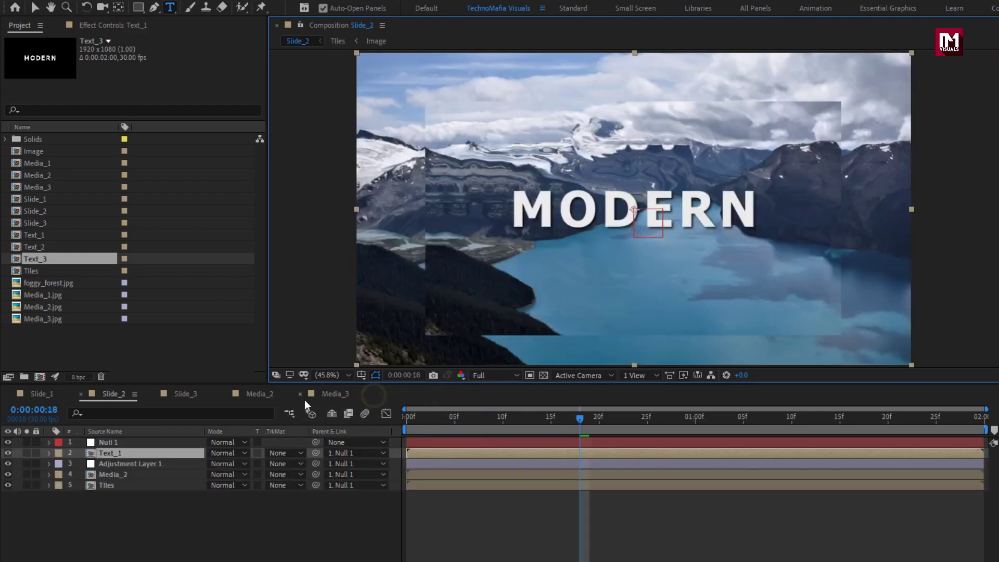
left_click(304, 397)
left_click(225, 395)
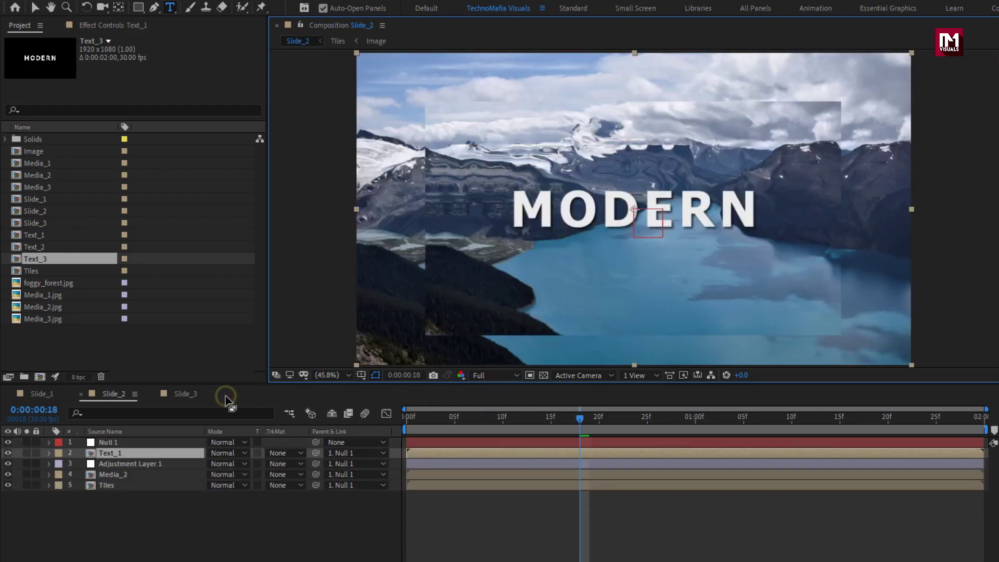
Replace the Text_1 layer in Slide_2 with the Text_2 composition.
left_click(105, 456)
left_click(42, 251)
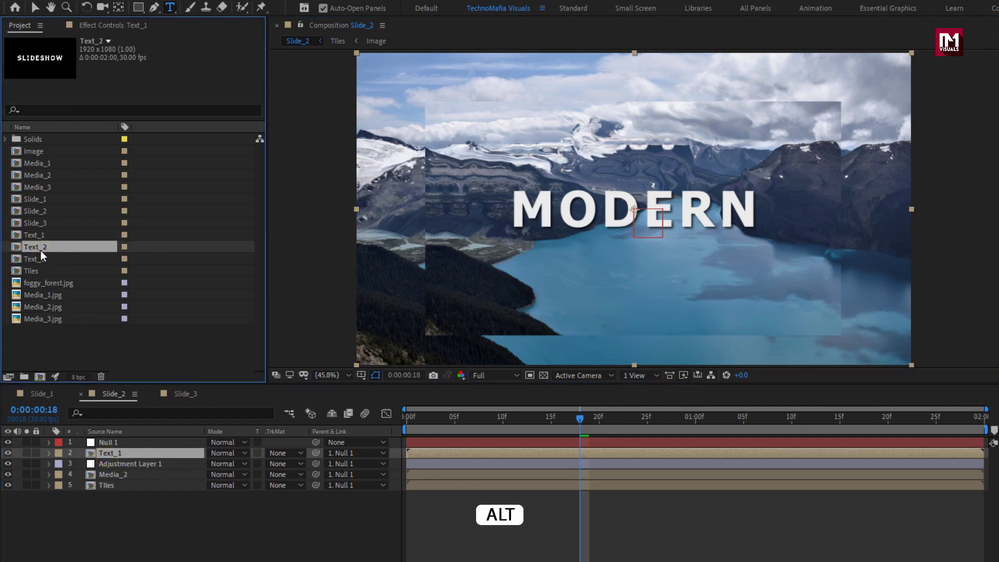
left_click_drag(40, 248, 136, 455)
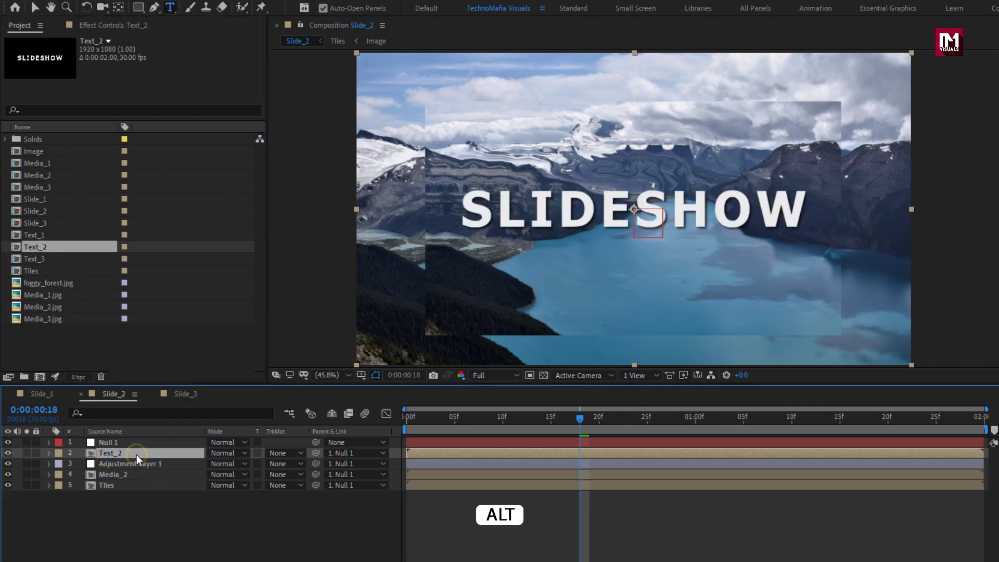
Replace the Text_1 layer in Slide_3 with the Text_3 composition, and check all three slides.
left_click(182, 394)
left_click(114, 454)
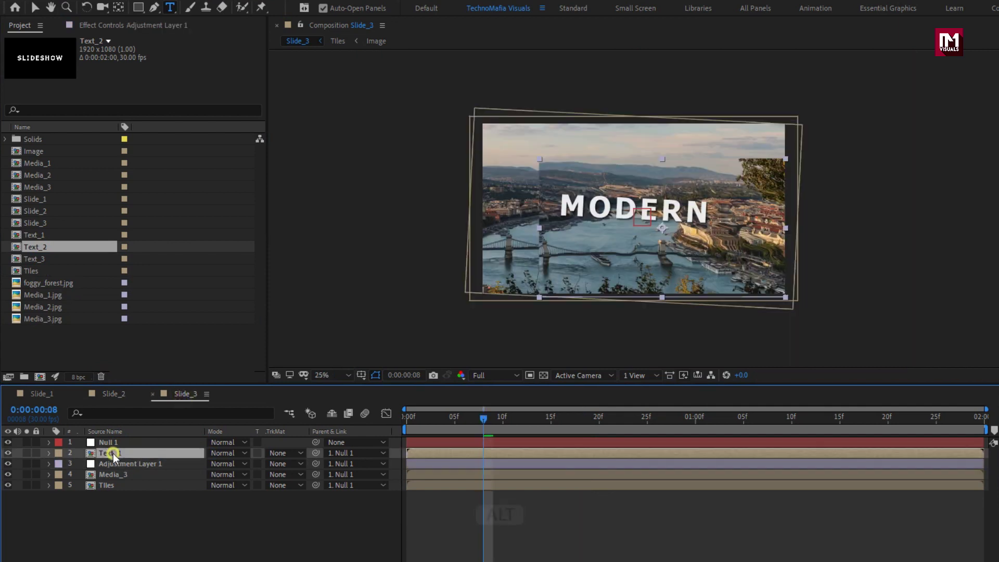
left_click(36, 260)
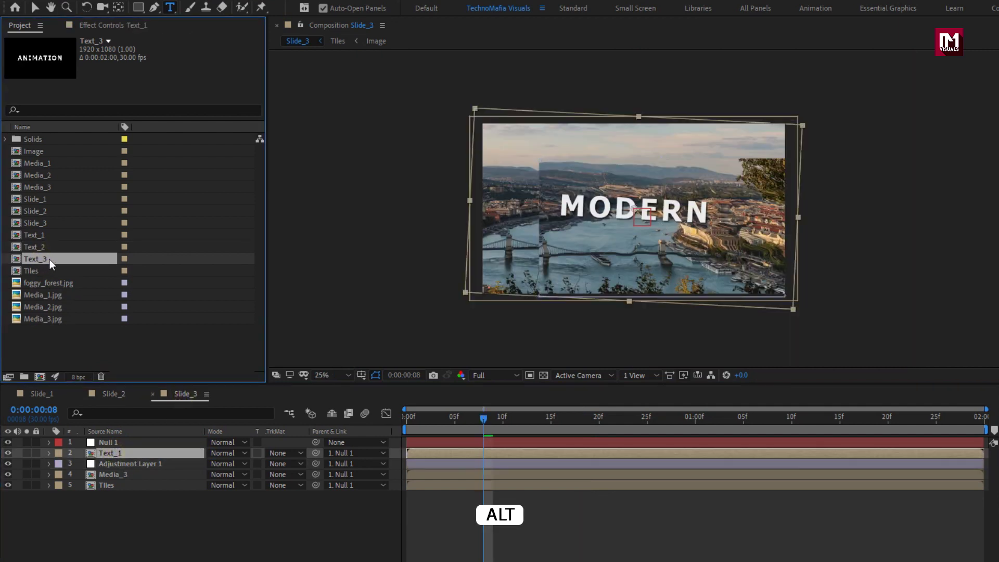
left_click_drag(50, 260, 151, 455)
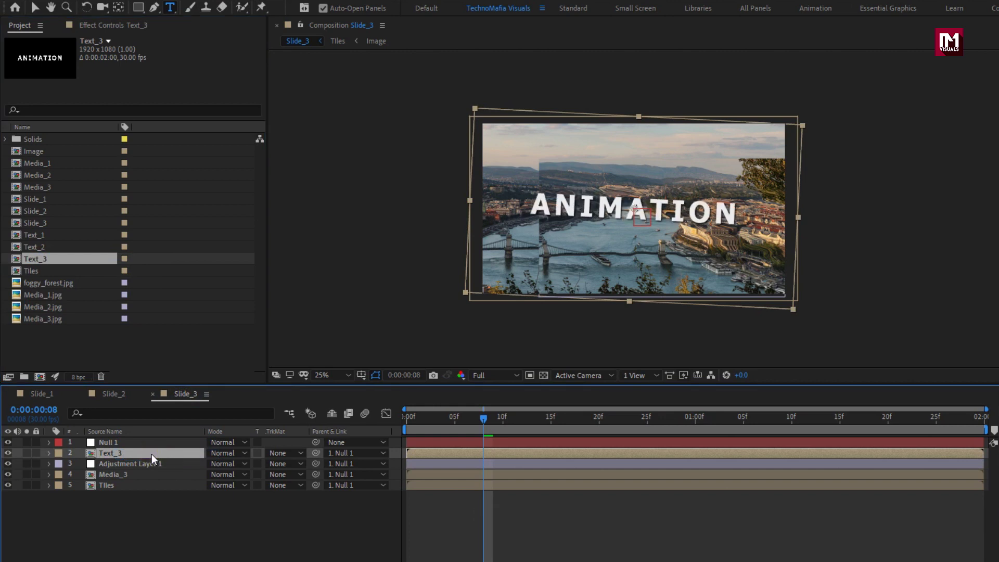
left_click(40, 393)
left_click(110, 393)
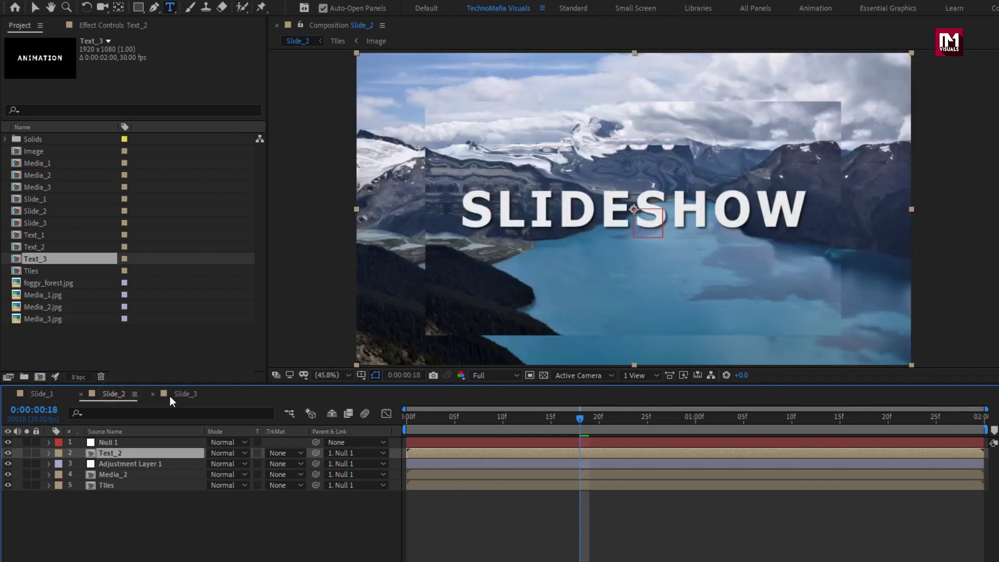
left_click(174, 394)
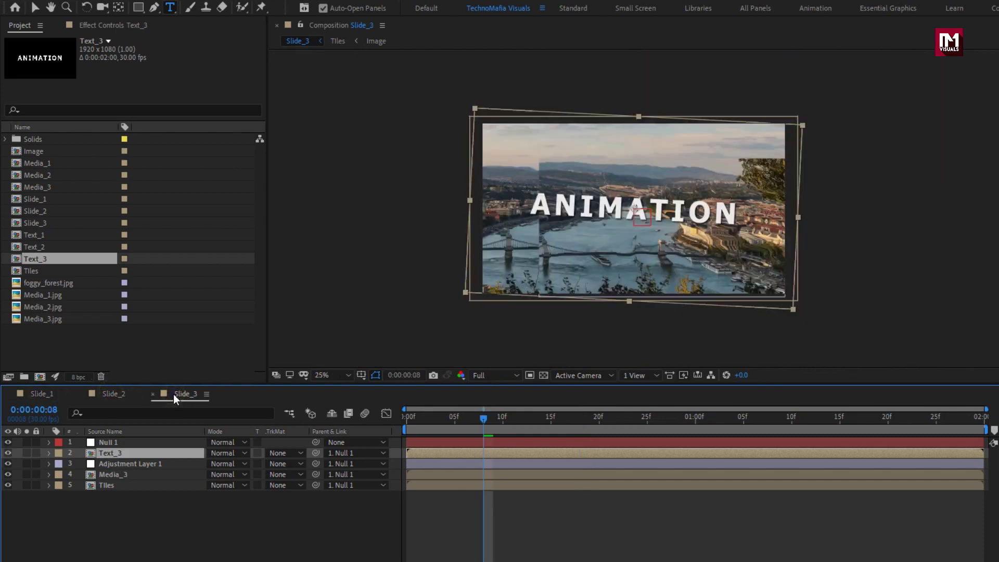
Create a Full HD composition named Slideshow with a duration of 0:00:06:00.
key("ctrl+n")
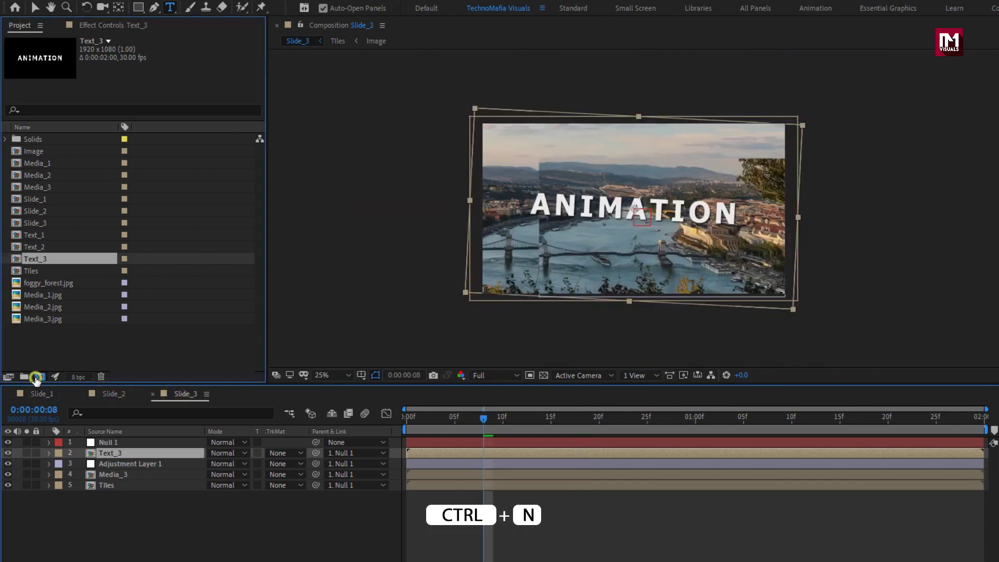
type("S")
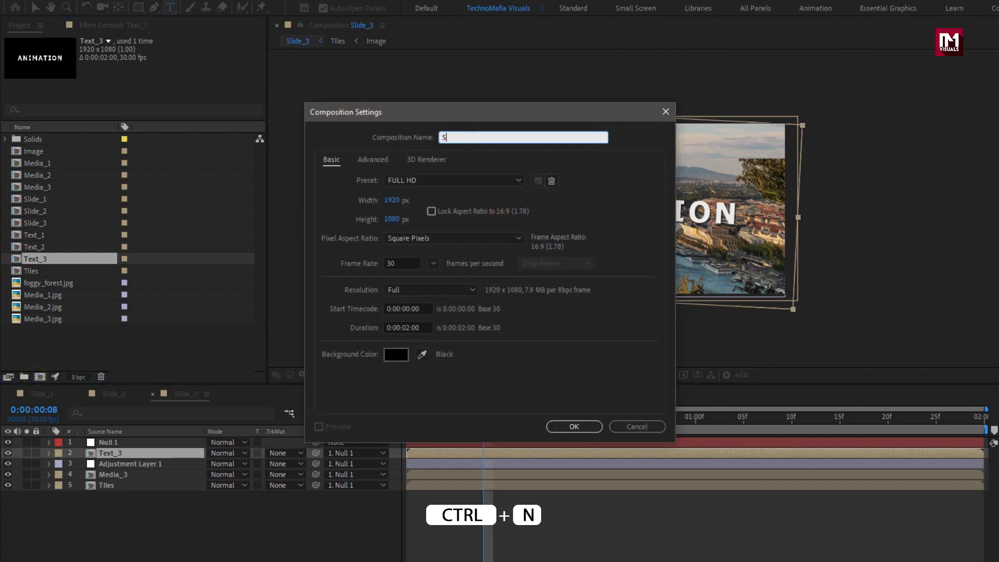
type("lide")
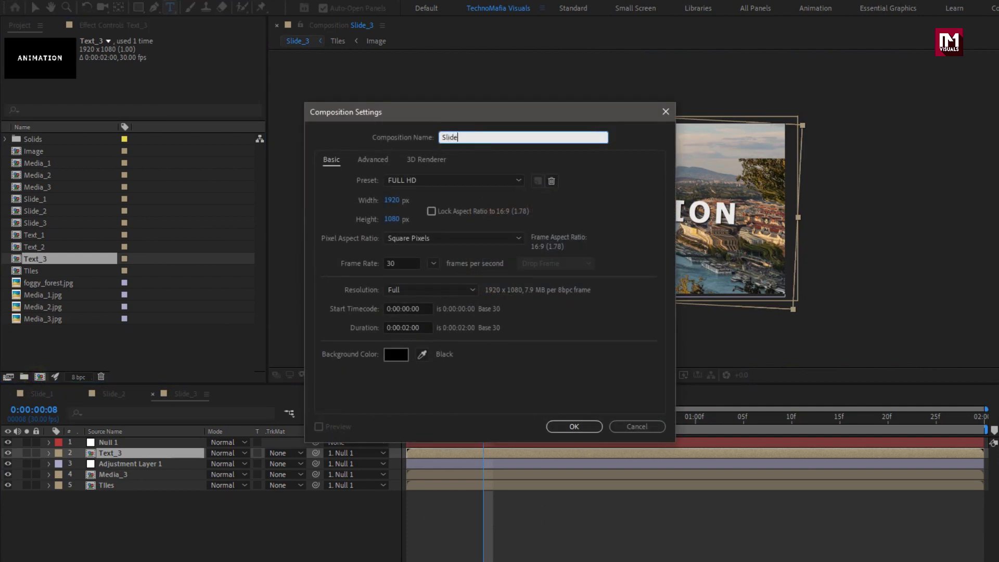
type("show")
left_click(408, 329)
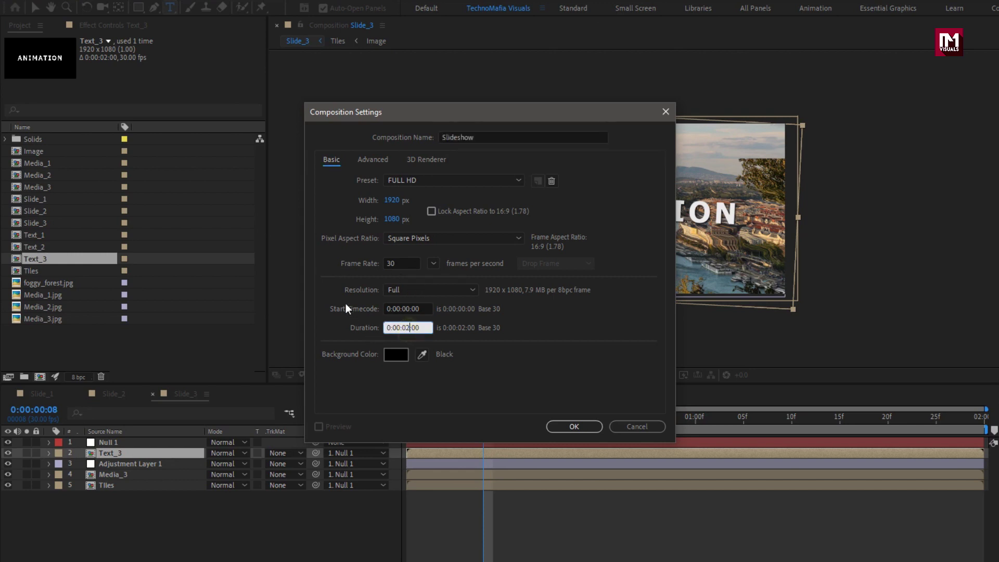
key("BackSpace")
type("5")
key("BackSpace")
type("6")
left_click(560, 427)
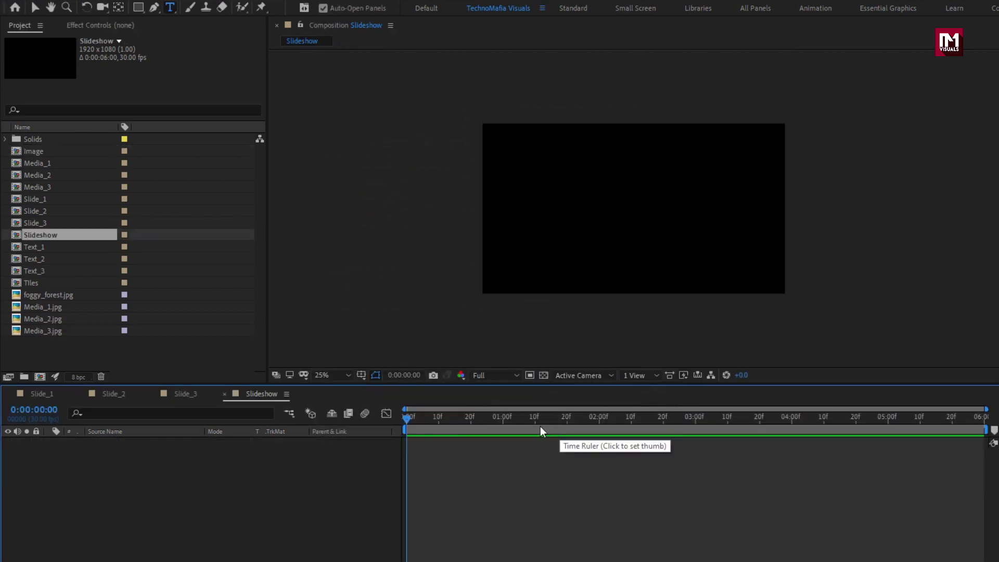
Add Slide_1, Slide_2 and Slide_3 to the Slideshow composition, stacked with Slide_3 on top and Slide_1 at the bottom.
left_click(43, 210)
left_click(40, 201)
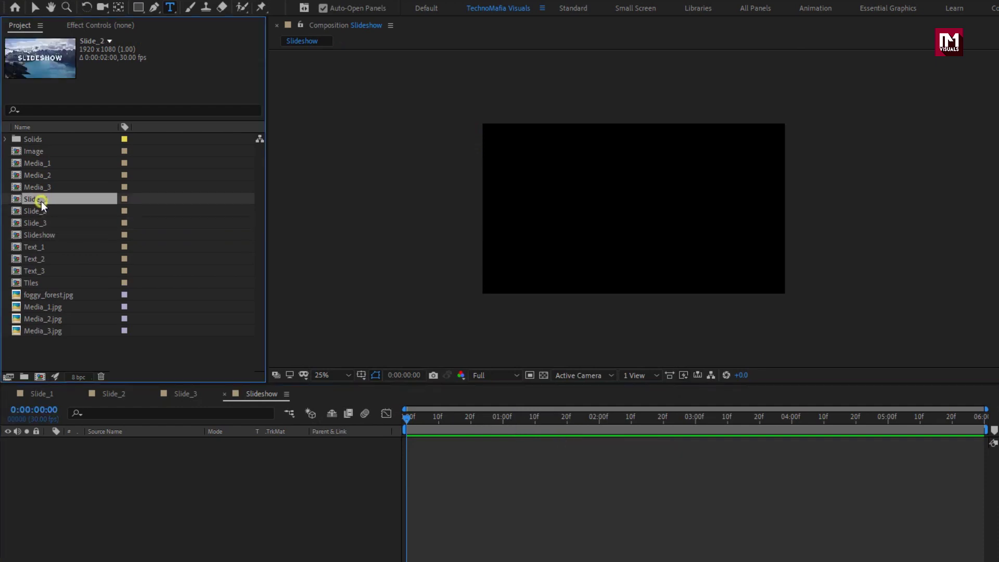
left_click_drag(39, 199, 121, 467)
left_click_drag(36, 211, 127, 444)
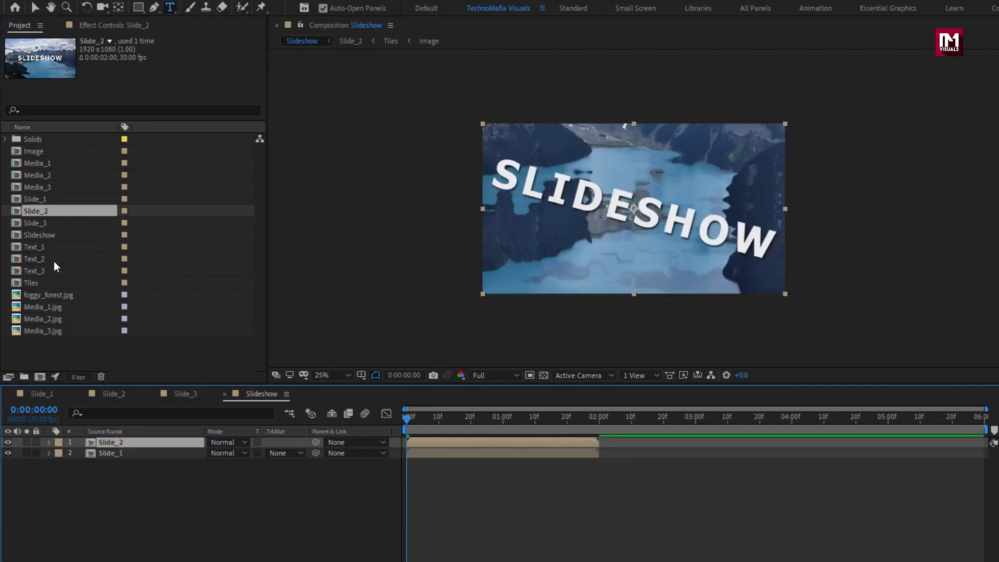
left_click(45, 226)
left_click_drag(44, 226, 134, 440)
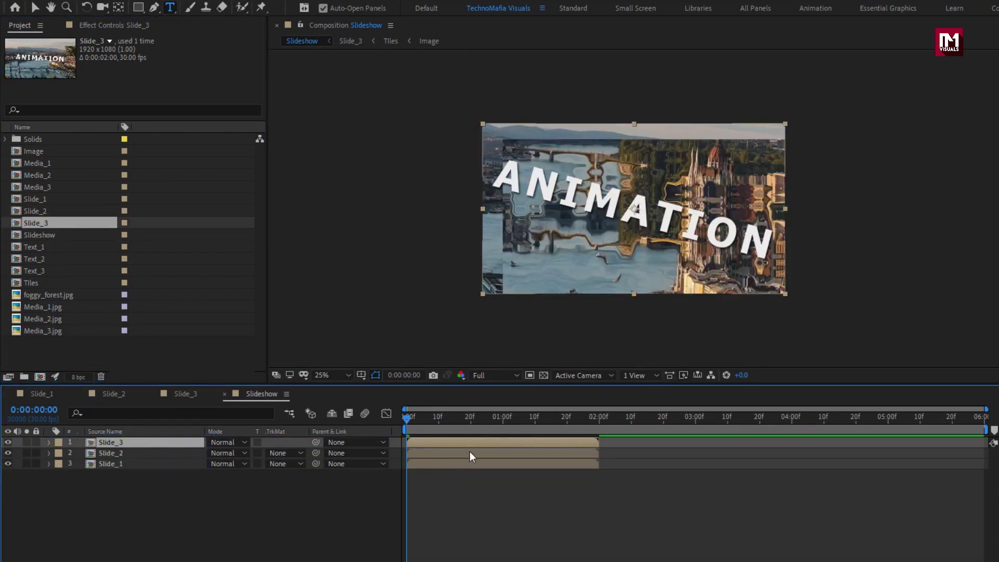
In Slideshow, move Slide_3 to start at 0:00:04:00 and Slide_2 to start at 0:00:01:26, overlapping the end of Slide_1.
left_click_drag(441, 442, 823, 439)
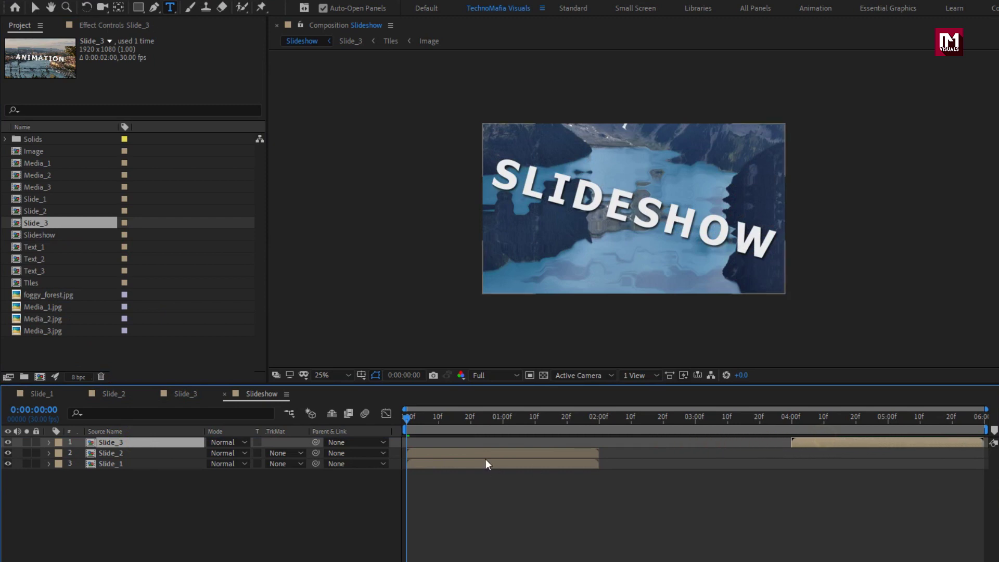
left_click_drag(486, 454, 662, 451)
left_click(566, 419)
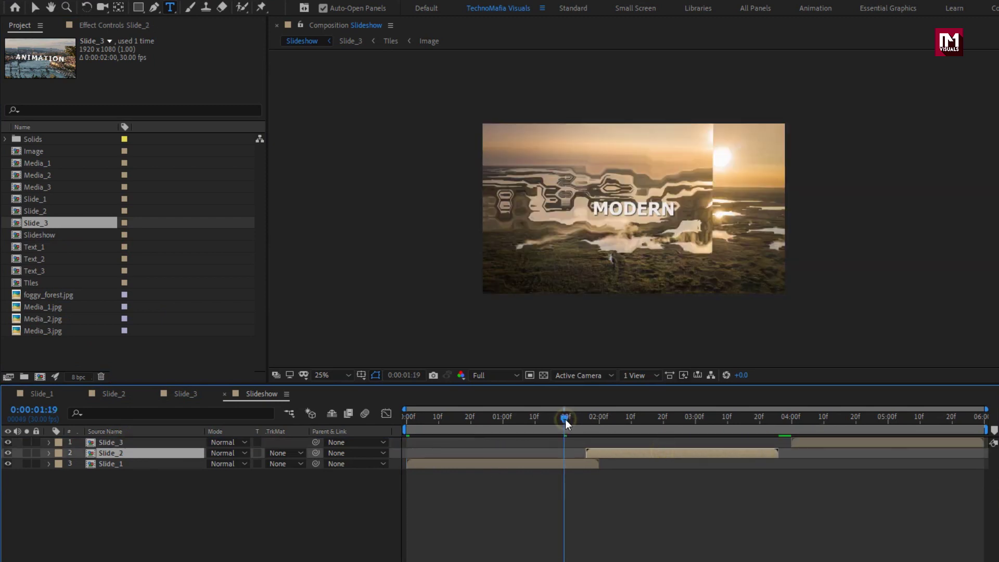
left_click_drag(565, 420, 579, 418)
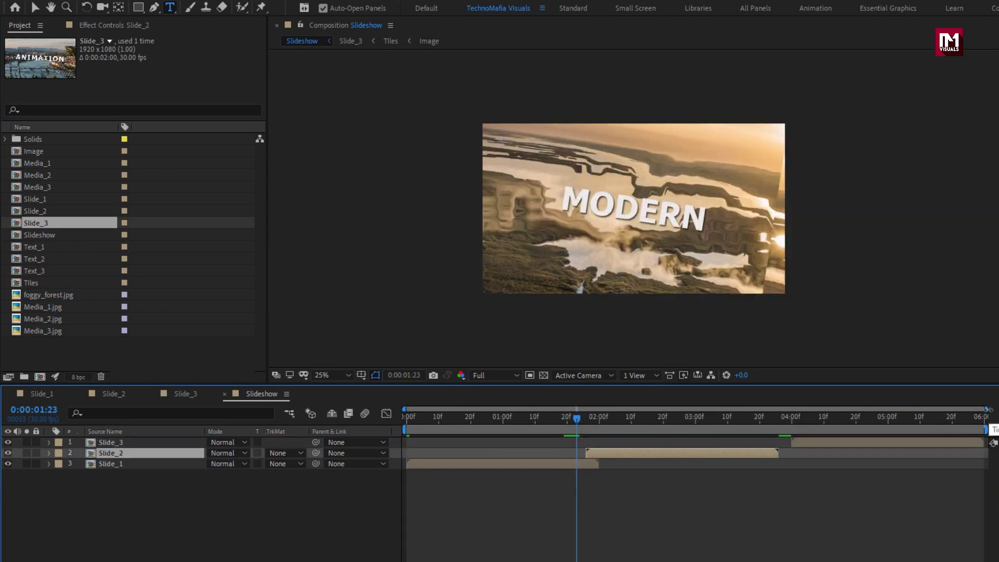
Fine-tune the Slide_2 layer so it starts at 0:00:01:25, and check the transition from Slide_1.
left_click_drag(987, 409, 710, 409)
left_click_drag(404, 409, 494, 409)
left_click(598, 420)
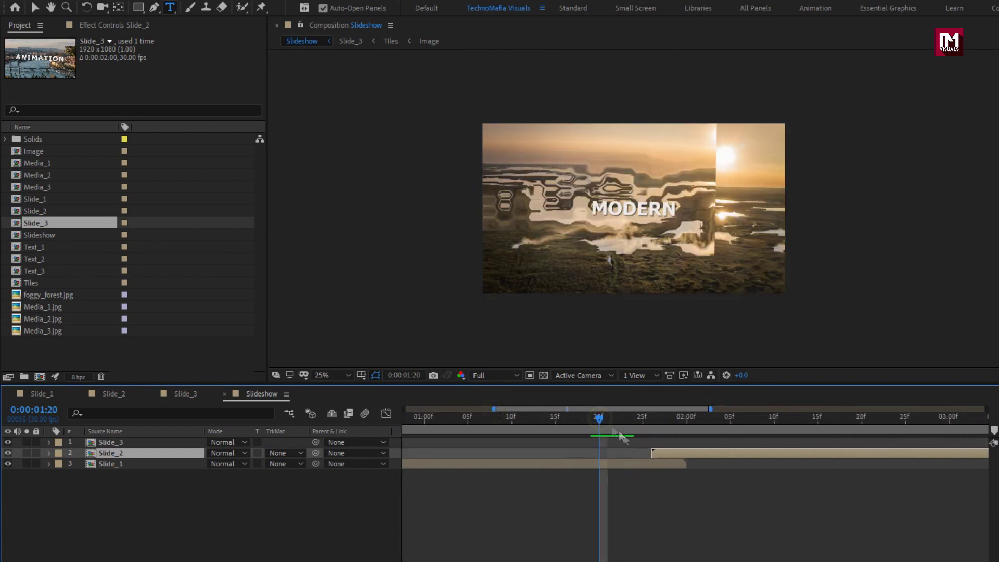
left_click_drag(671, 452, 636, 452)
left_click_drag(603, 419, 659, 452)
left_click(632, 451)
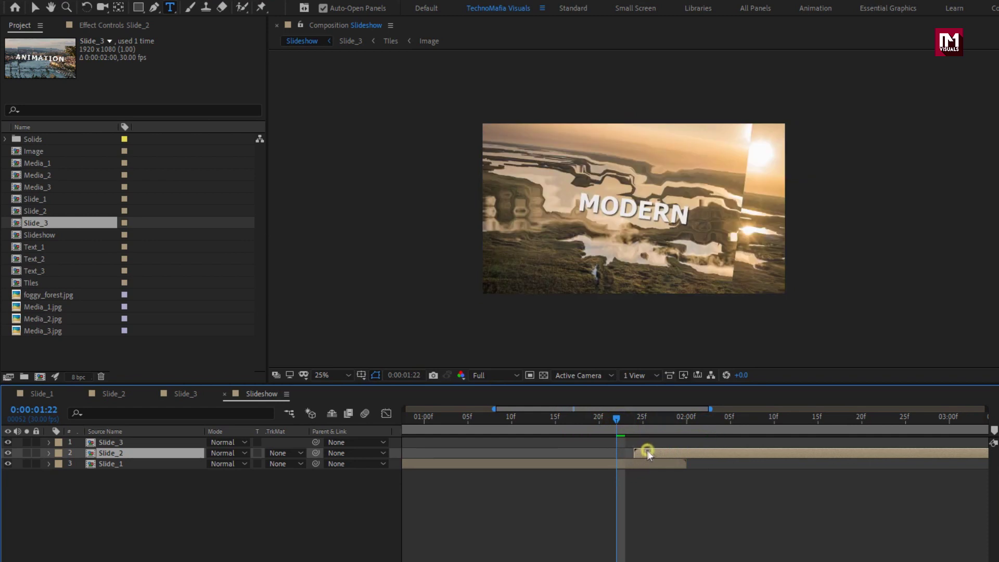
left_click_drag(619, 420, 738, 420)
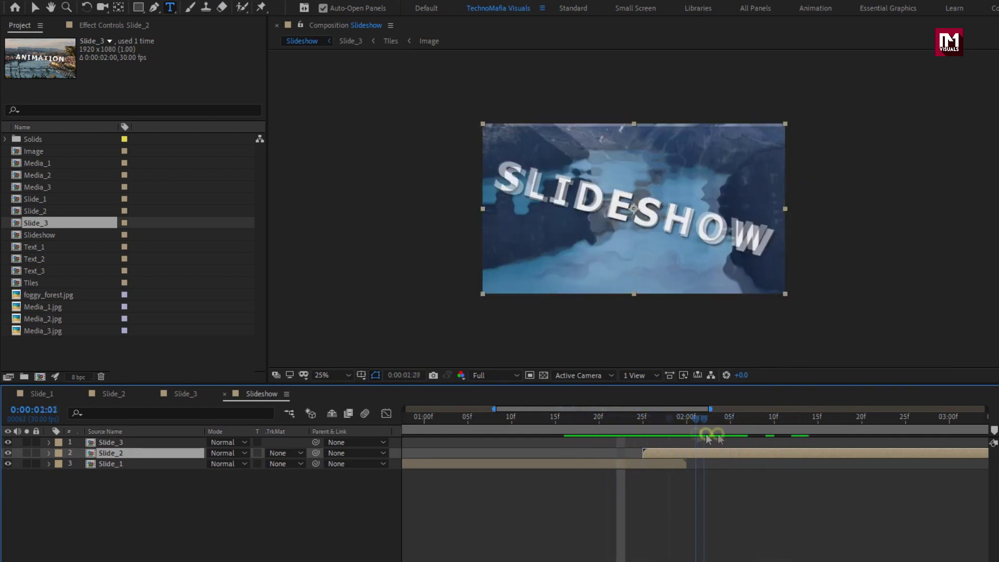
Move the Slide_3 layer to start at 0:00:03:20 so it overlaps the end of Slide_2.
key("minus")
left_click_drag(494, 410, 706, 409)
left_click_drag(729, 443, 615, 446)
left_click_drag(598, 420, 404, 409)
Add an adjustment layer above the slides in Slideshow and apply the Curves effect to it.
left_click(165, 495)
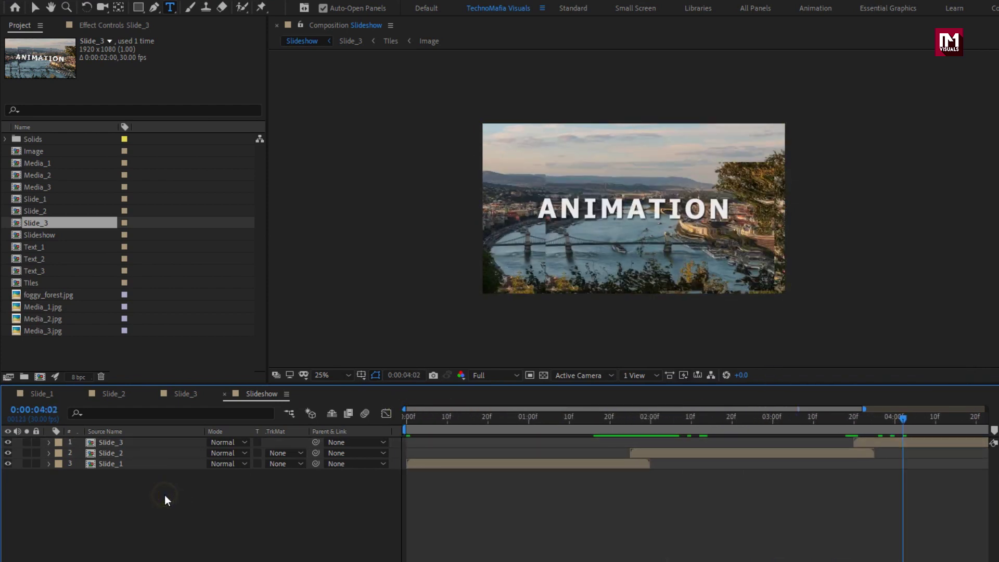
right_click(124, 514)
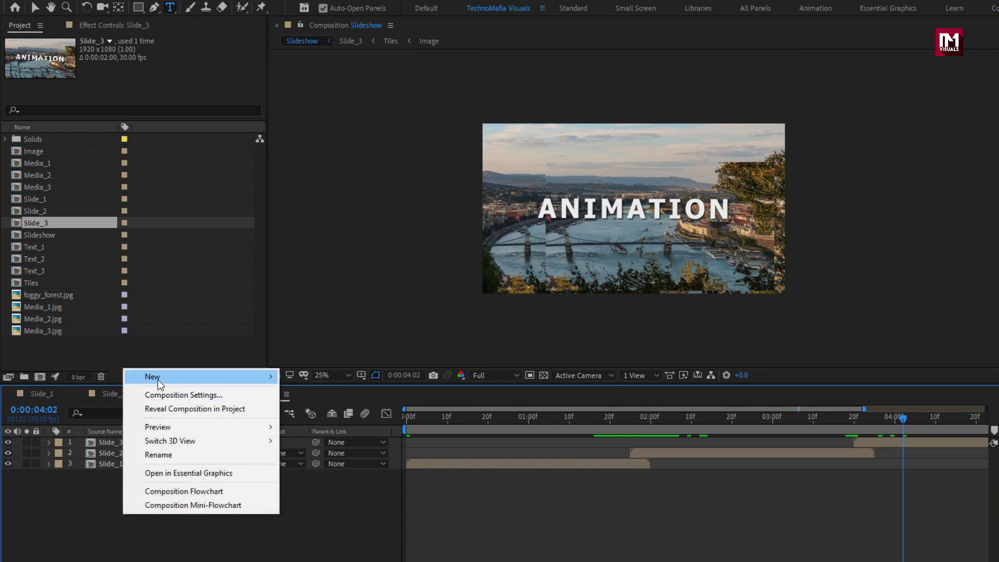
mouse_move(158, 378)
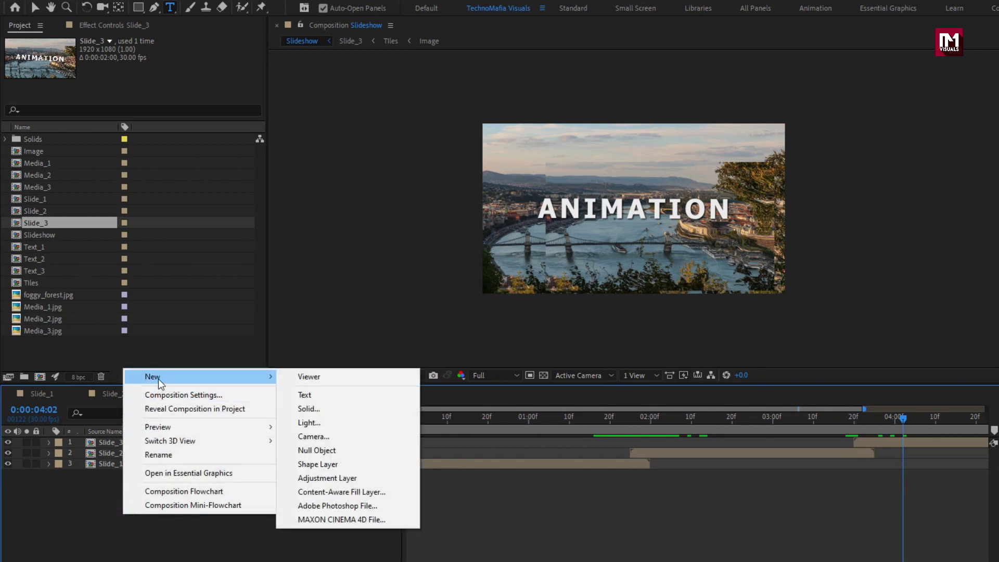
left_click(344, 480)
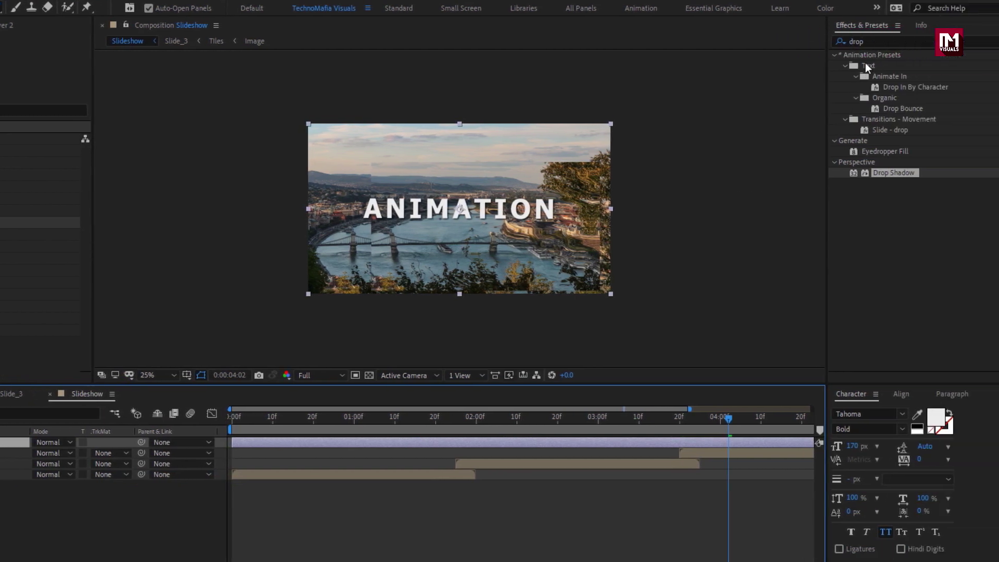
key("ctrl+a")
type("ci")
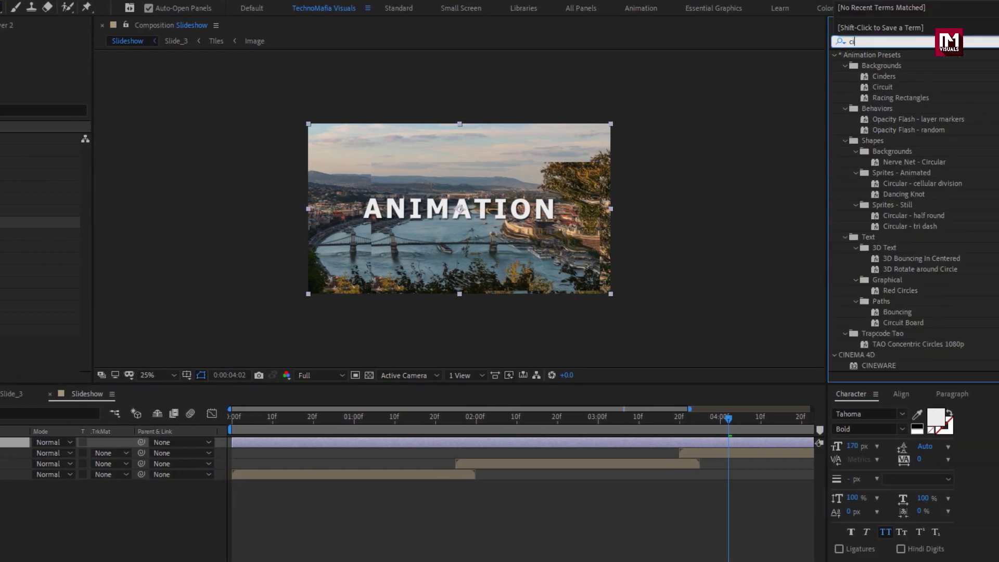
key("BackSpace")
type("urv")
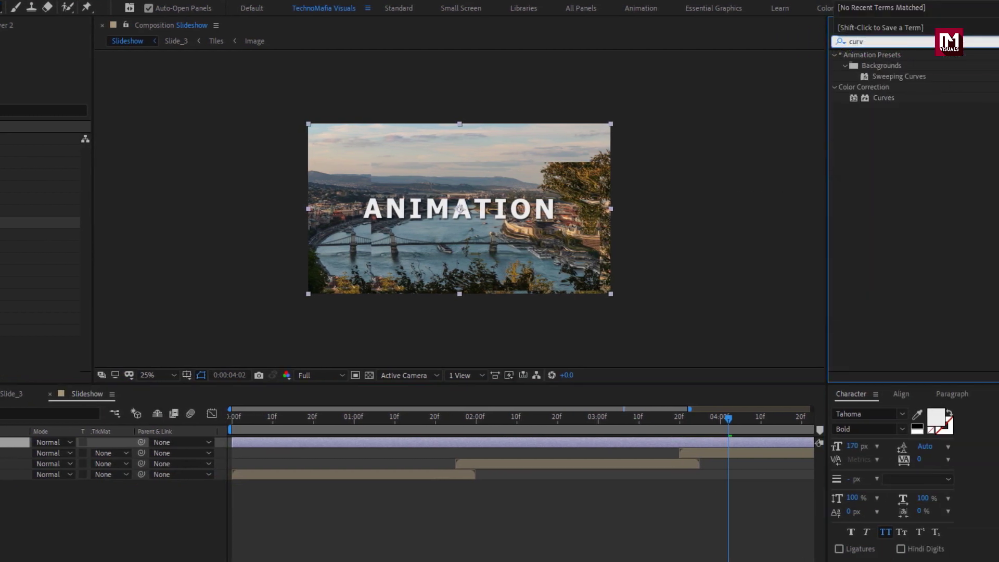
double_click(882, 98)
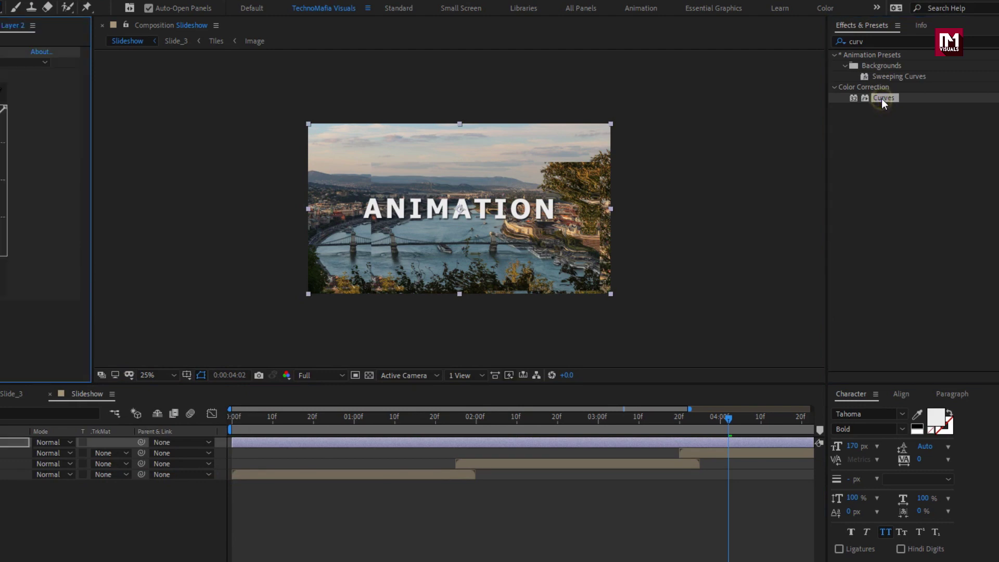
In Curves, shift the Red channel's black point inward along the baseline, and the Green channel's black point slightly less.
left_click(183, 63)
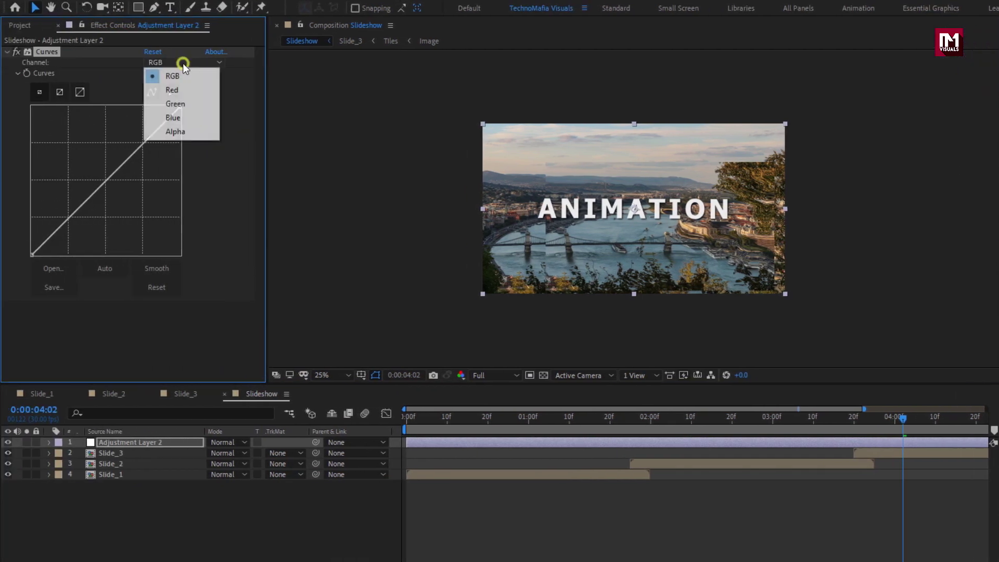
left_click(178, 91)
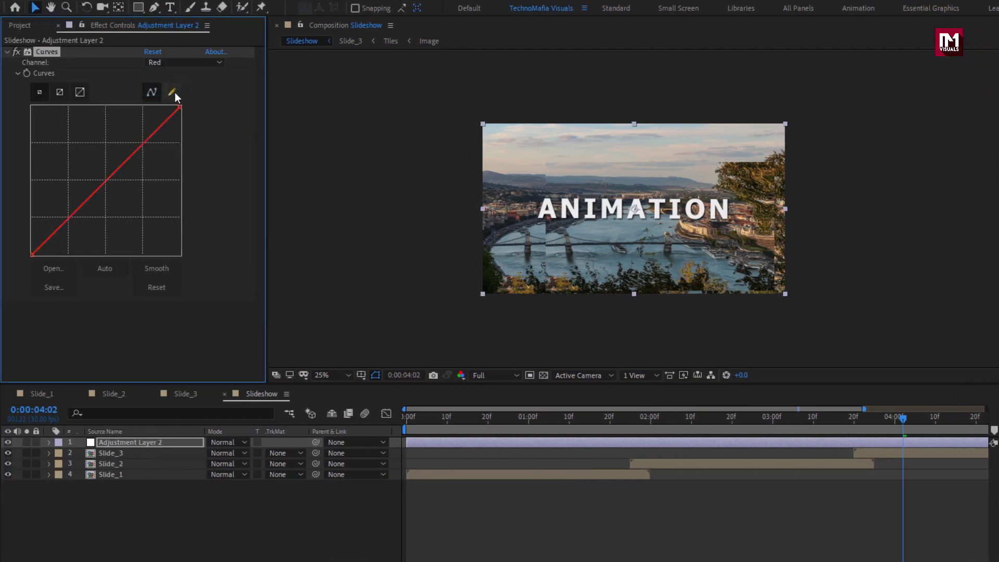
left_click_drag(32, 255, 49, 266)
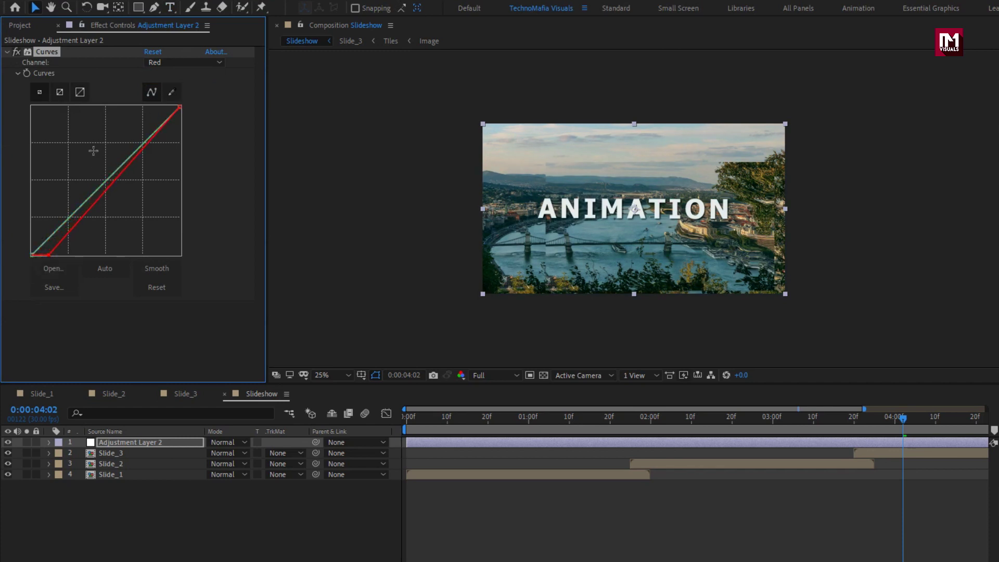
left_click(159, 62)
left_click(165, 105)
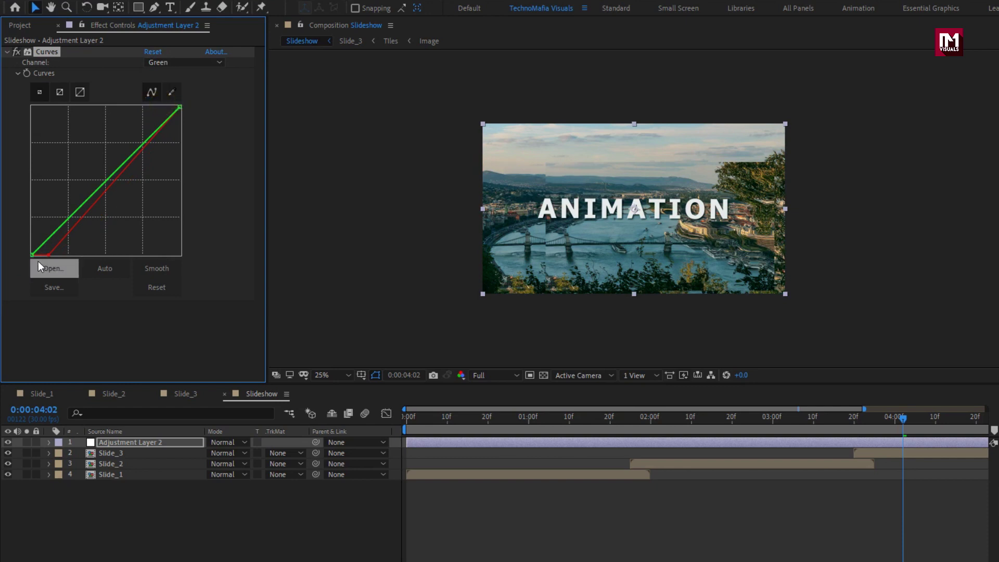
left_click_drag(33, 256, 37, 259)
Raise the Blue channel's black point slightly in the Curves effect to tint the shadows blue.
left_click(173, 63)
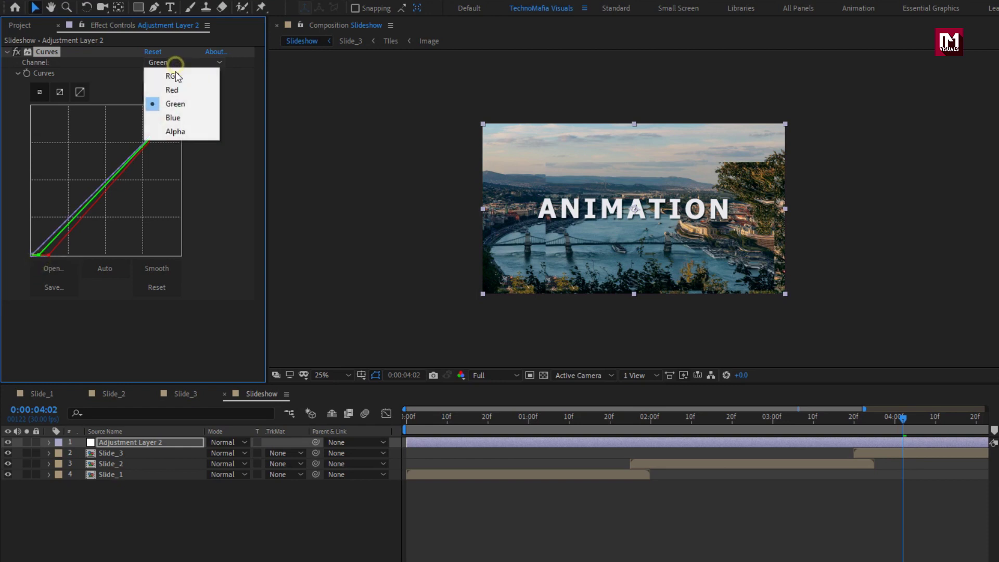
left_click(178, 119)
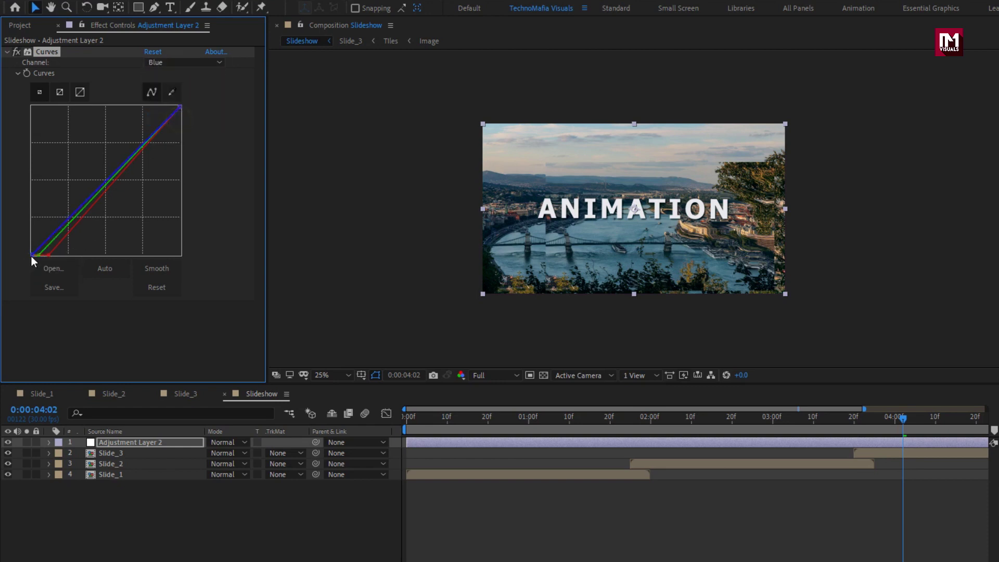
left_click_drag(32, 256, 30, 246)
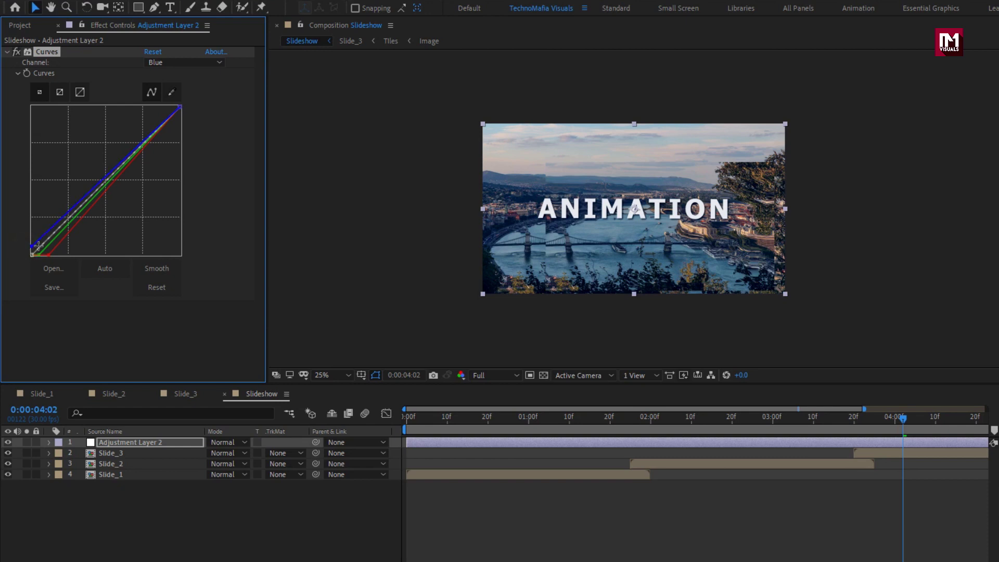
Apply the Brightness & Contrast effect to the adjustment layer.
key("period")
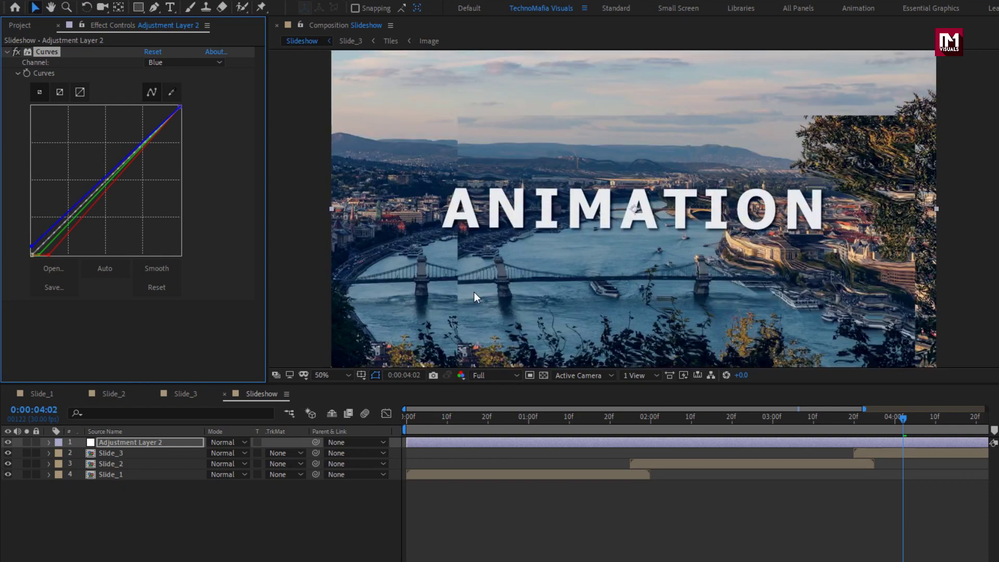
left_click(171, 445)
left_click(854, 42)
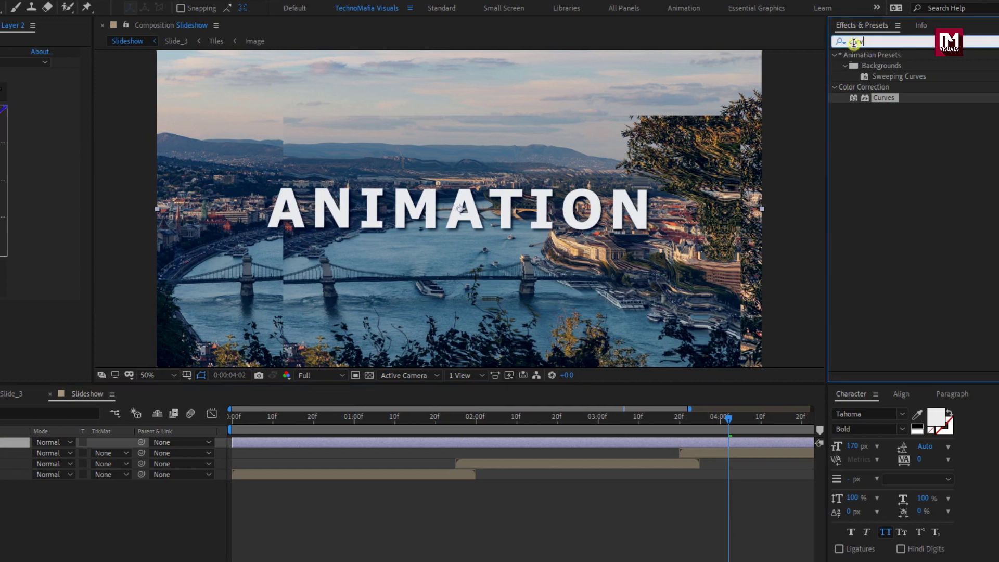
type("brigh")
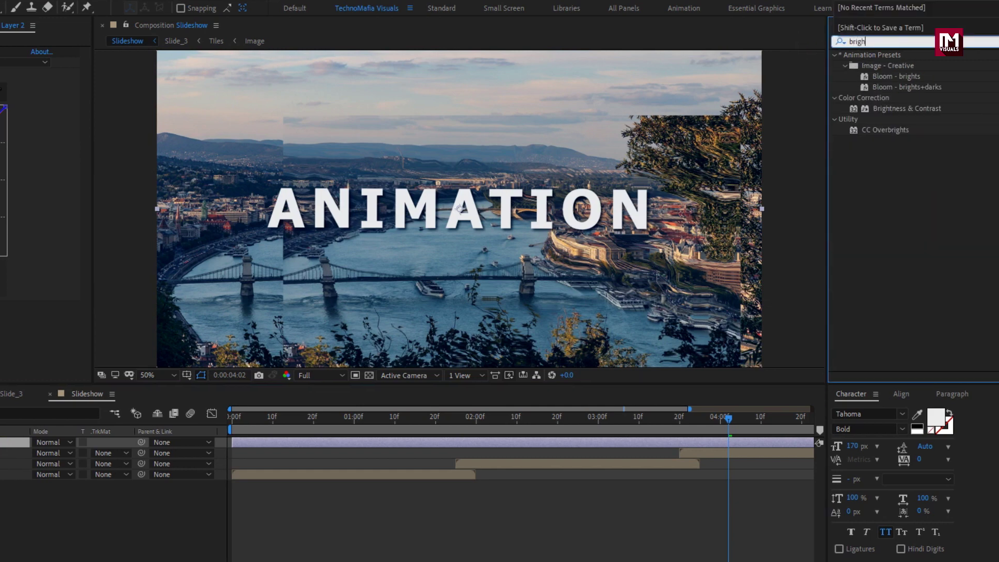
double_click(916, 108)
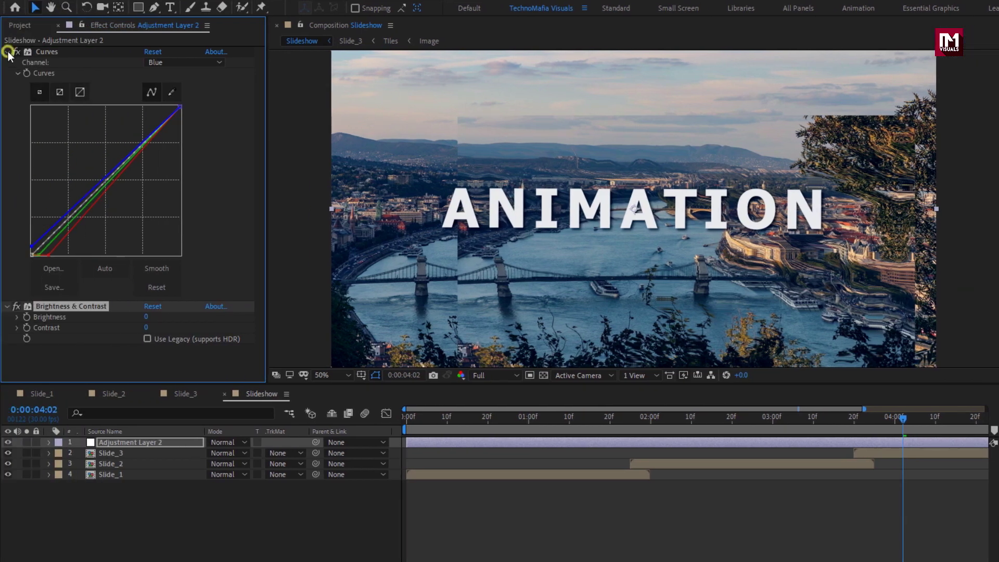
Set Brightness to 10 and Contrast to 5 on the adjustment layer's Brightness & Contrast effect.
left_click(7, 52)
left_click(146, 73)
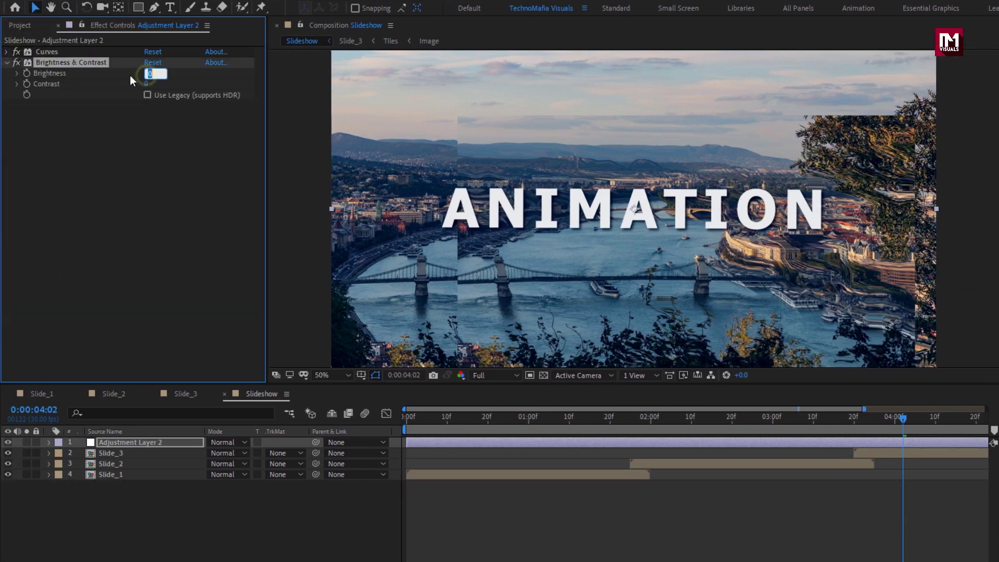
type("10")
key("Return")
left_click(146, 83)
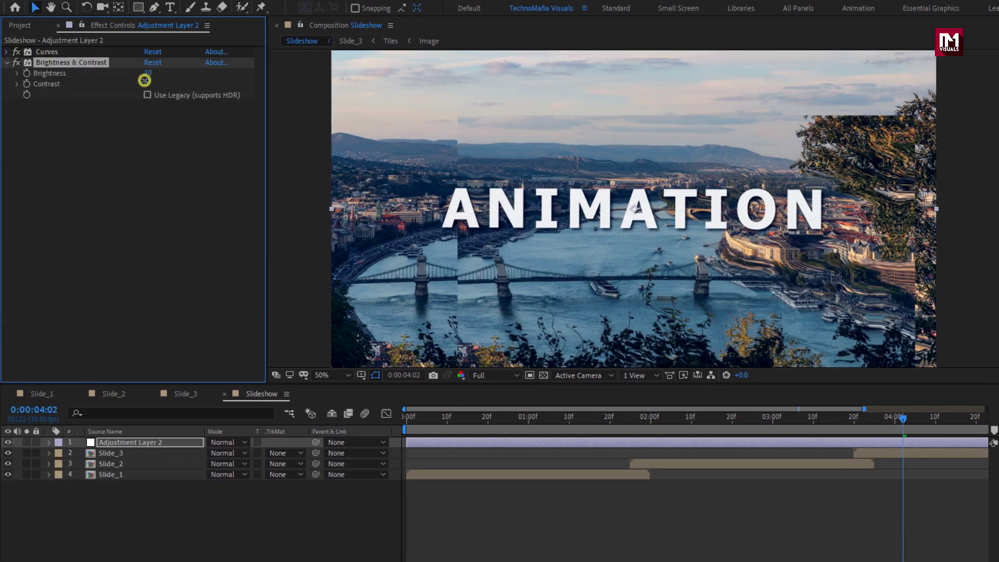
type("5")
key("Return")
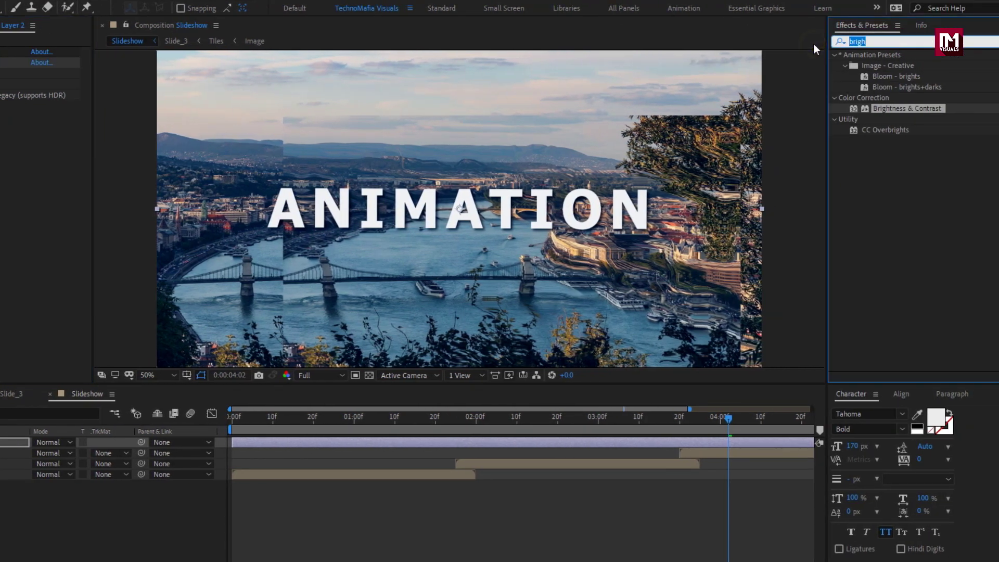
Apply the Sharpen effect to the adjustment layer with a Sharpen Amount of 10.
double_click(870, 42)
type("sharp")
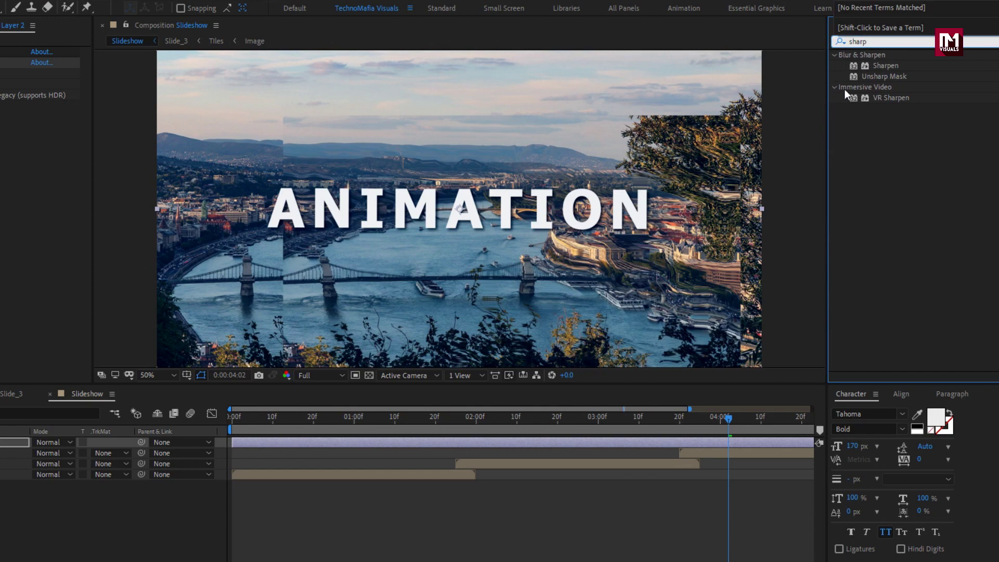
left_click(887, 99)
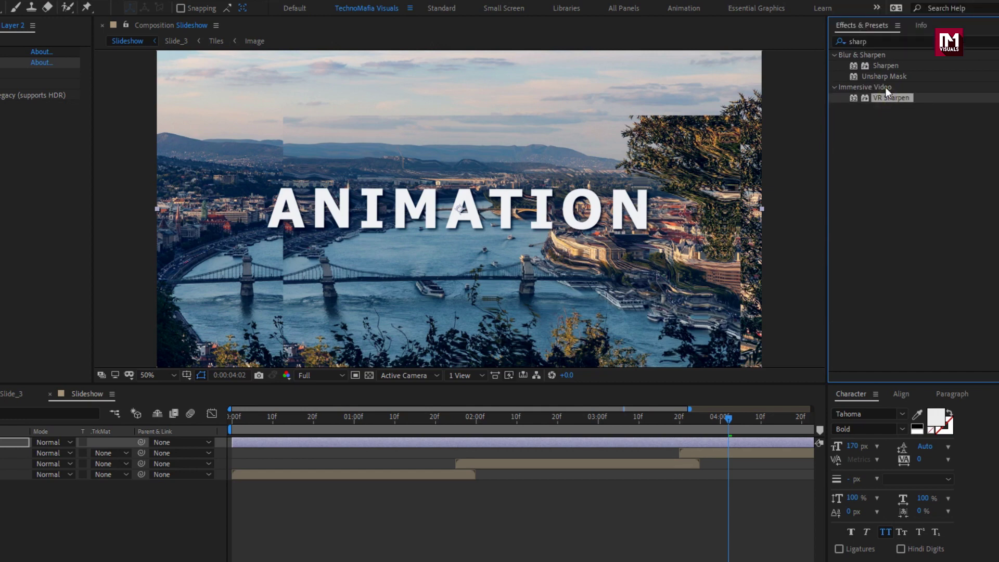
left_click(879, 66)
left_click_drag(879, 68, 514, 192)
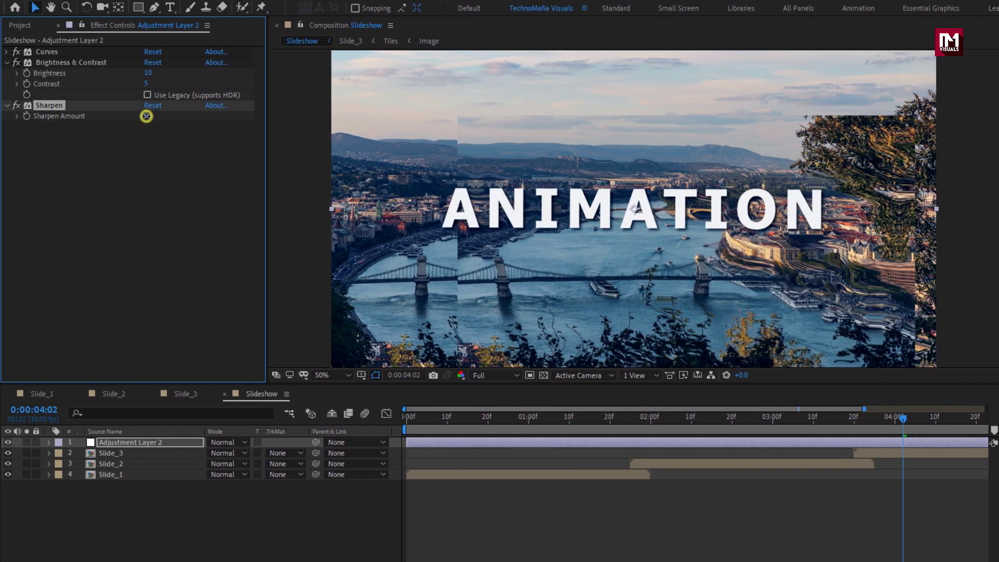
left_click(147, 116)
type("10")
right_click(117, 505)
mouse_move(149, 367)
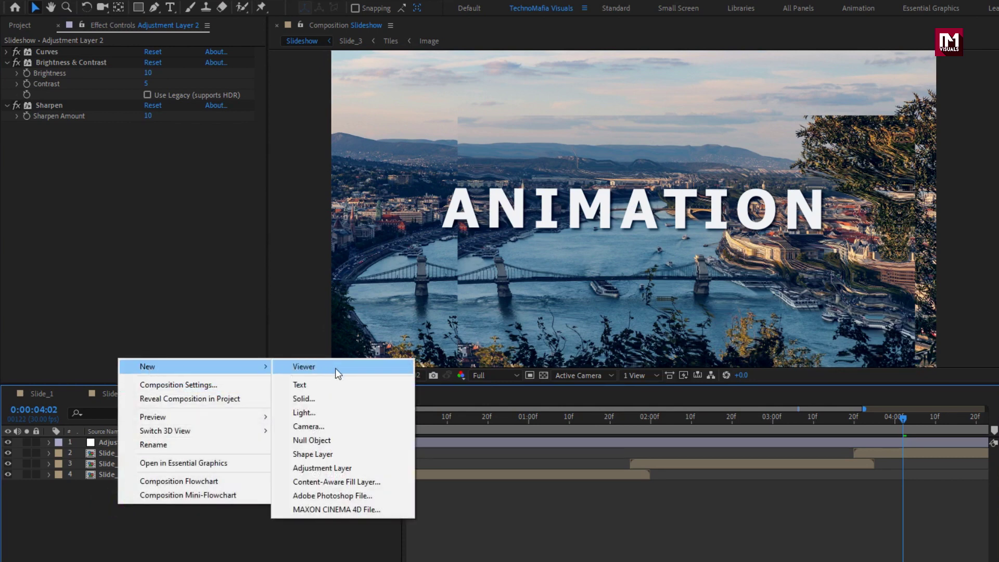
left_click(333, 398)
type("Frame")
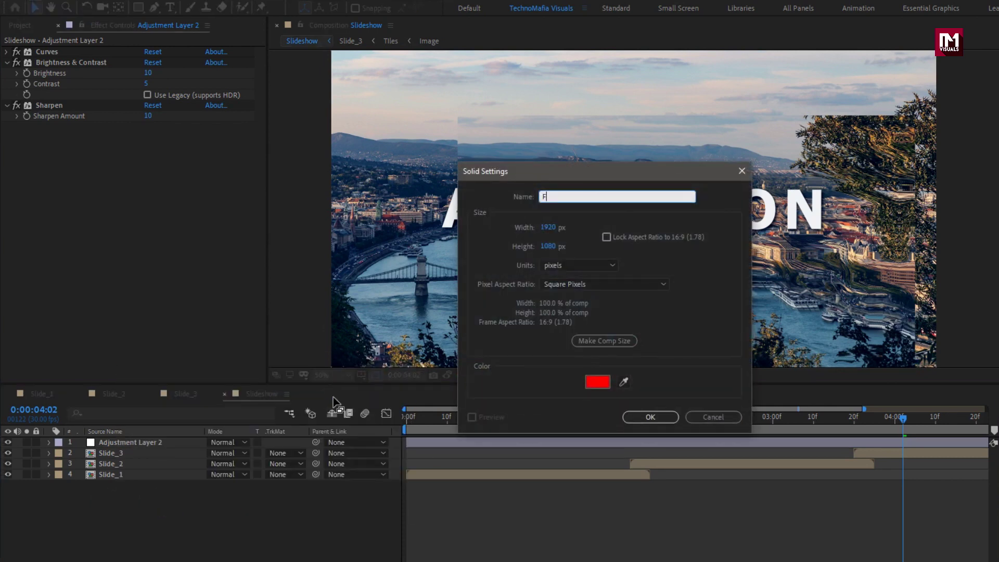
left_click(597, 383)
left_click_drag(198, 358, 304, 420)
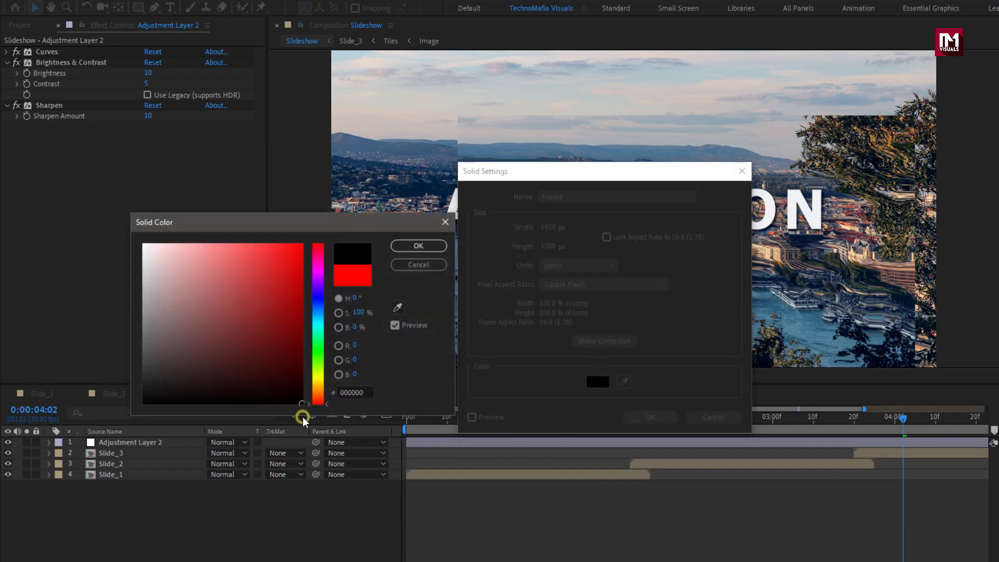
left_click(415, 248)
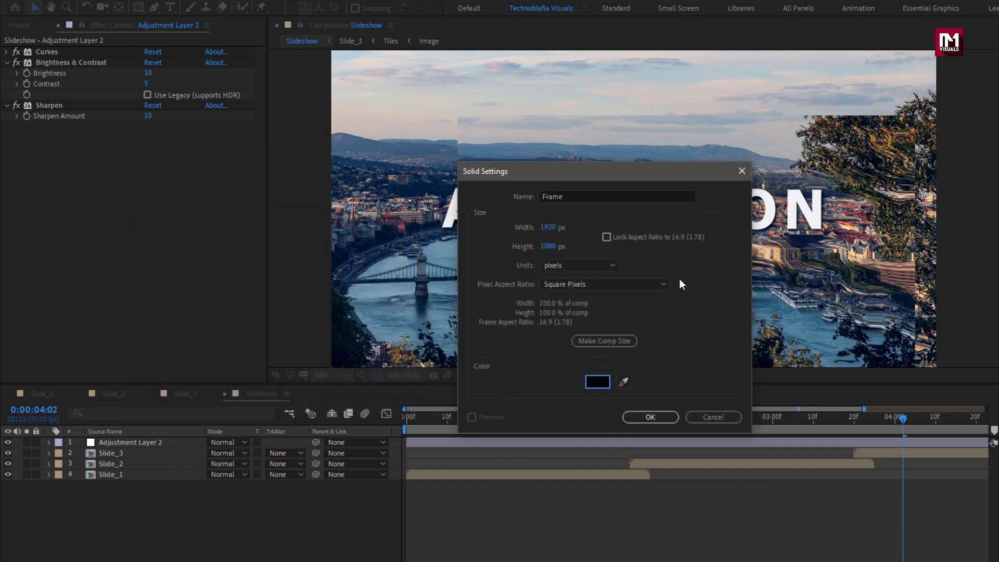
left_click(652, 417)
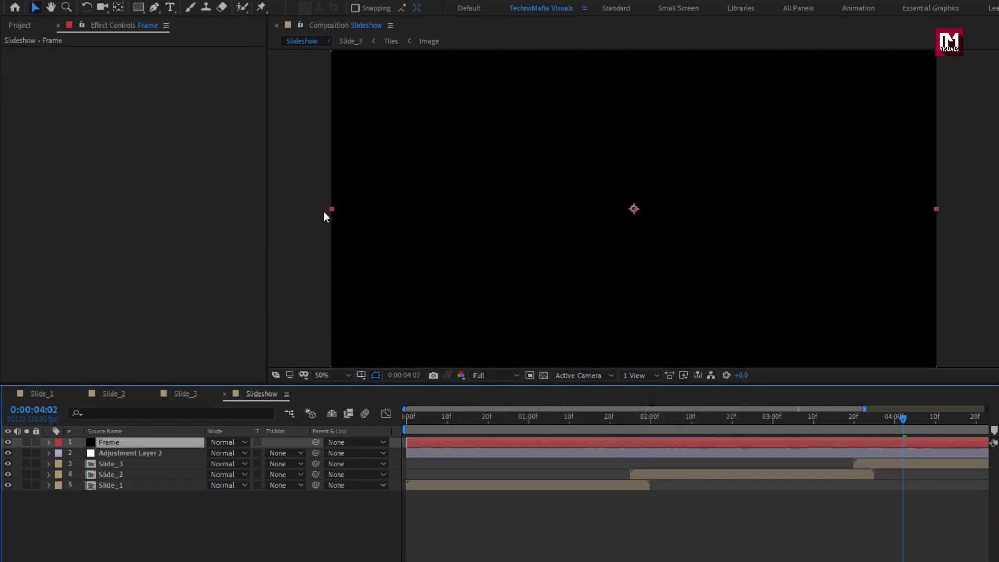
Add a rectangular mask covering the whole Frame solid and expand its mask properties.
double_click(139, 7)
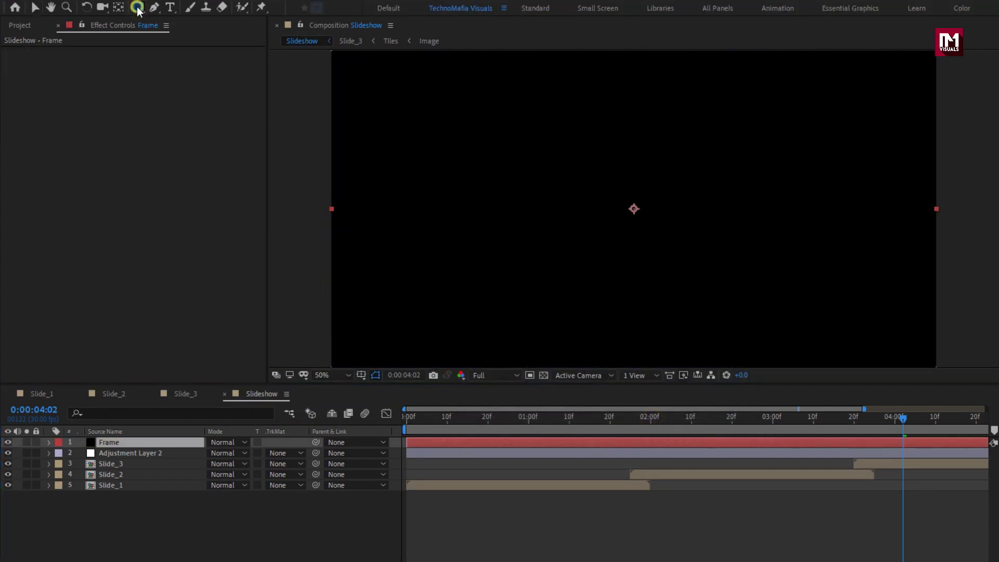
key("v")
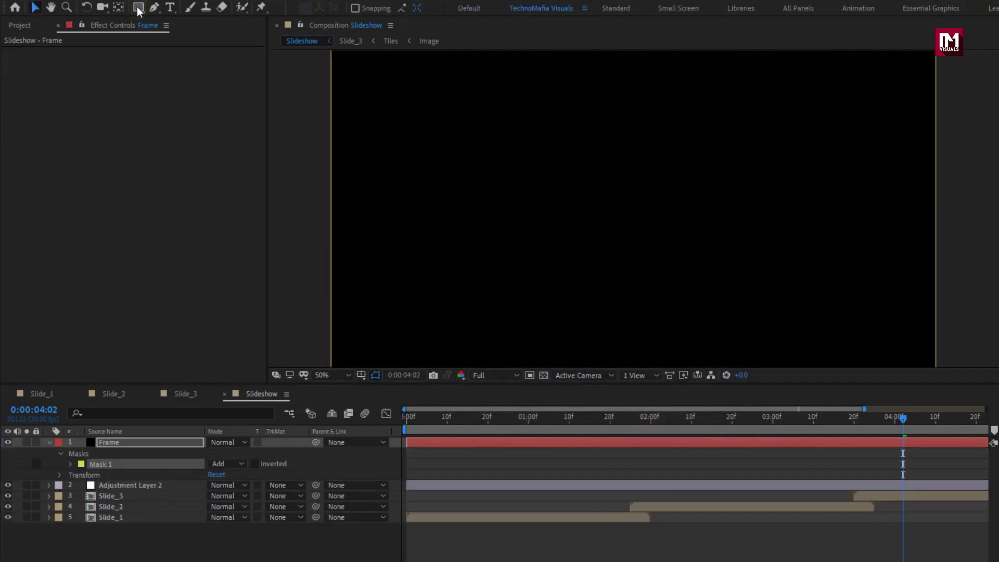
left_click(70, 465)
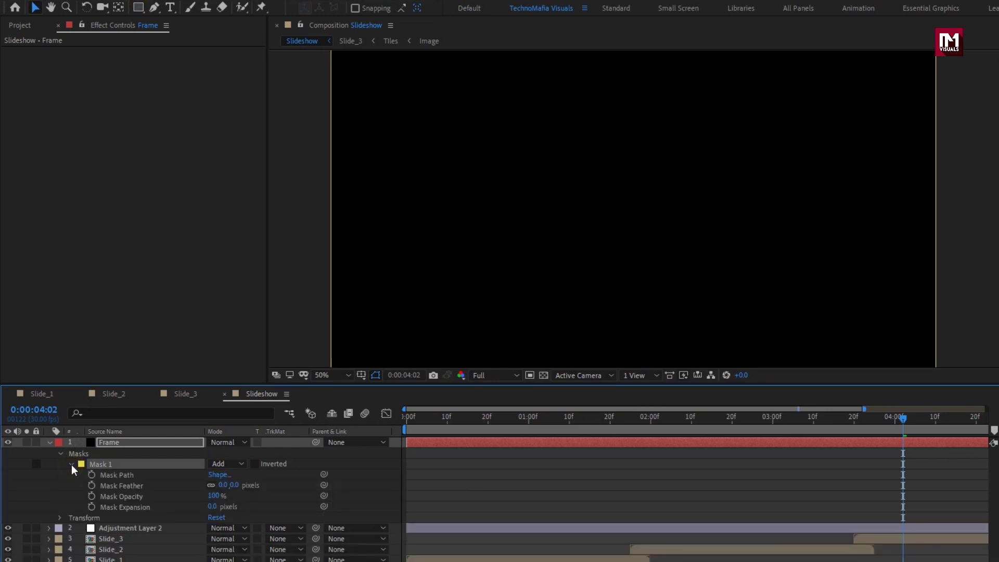
Set the Frame mask's bounding box to Top 10% and Bottom 90% in % of source units, and invert the mask.
left_click(219, 475)
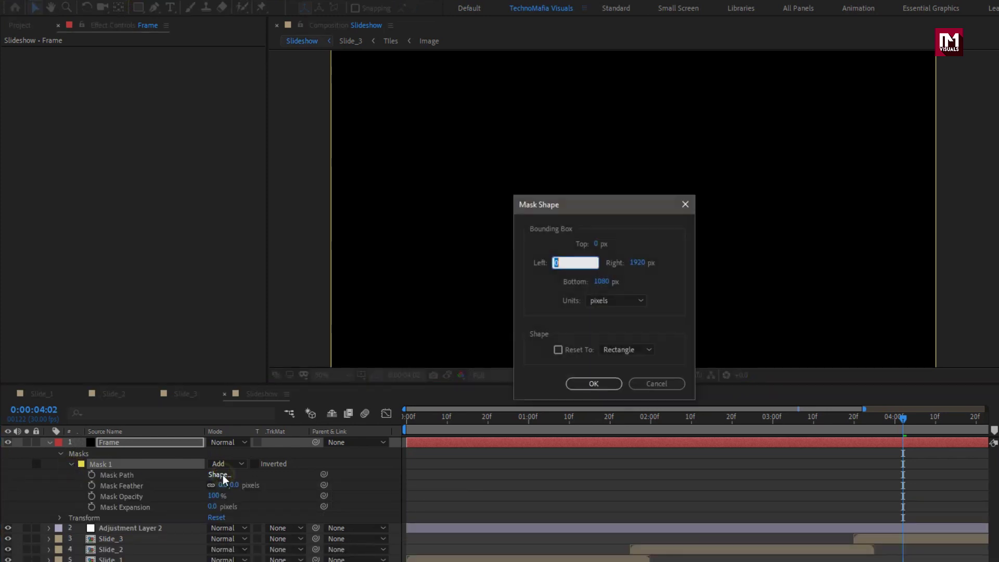
left_click(610, 299)
left_click(614, 353)
left_click(596, 244)
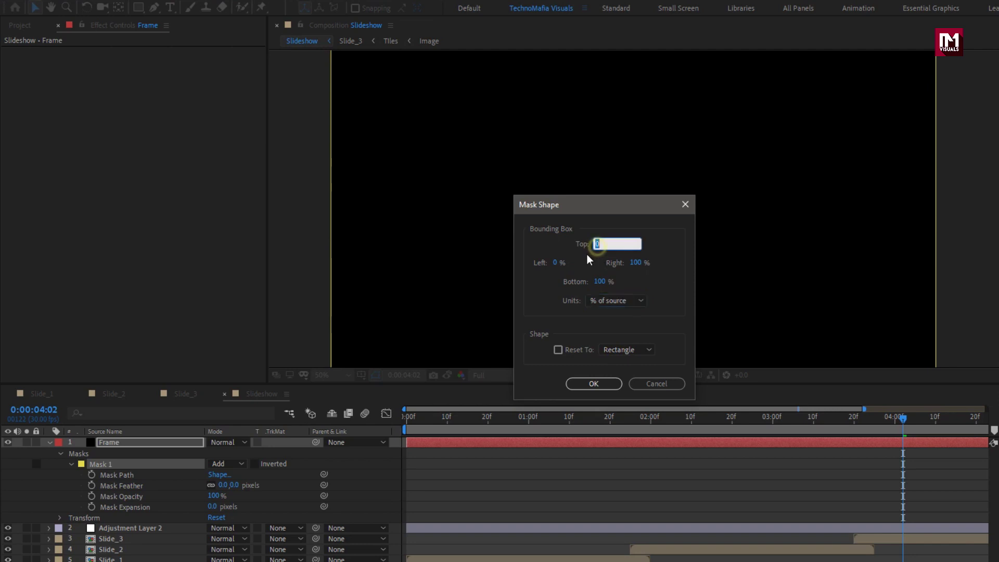
type("10")
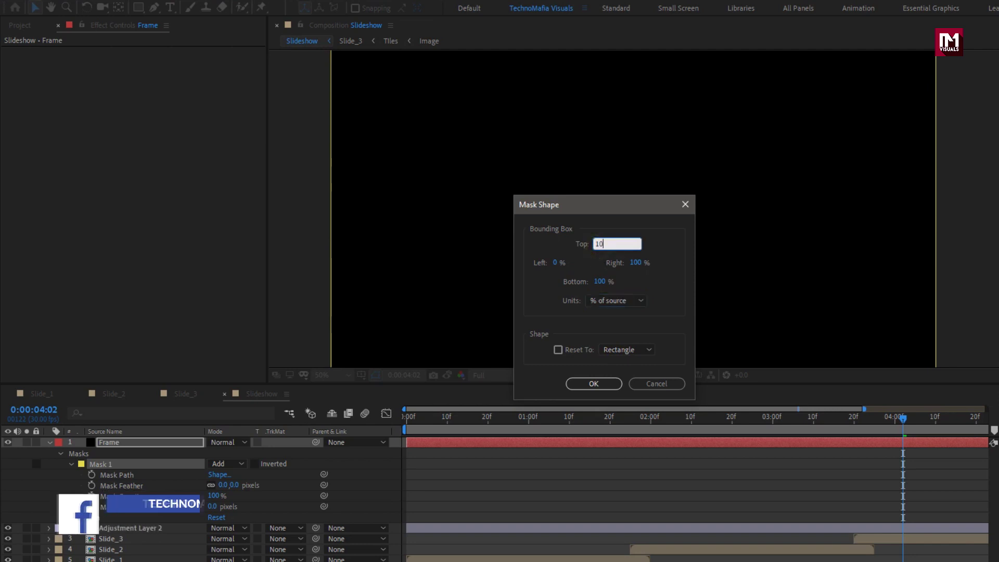
left_click(599, 282)
type("90")
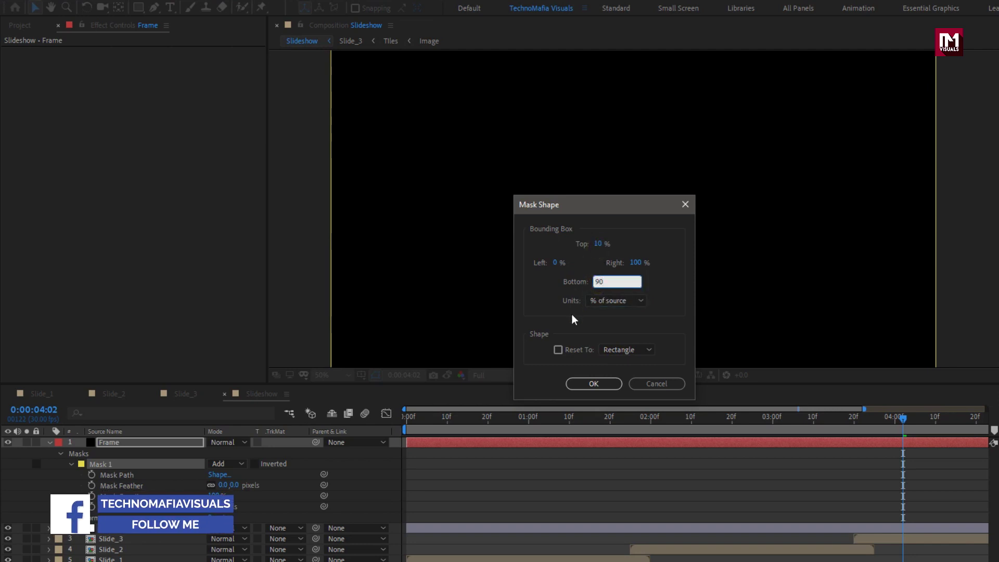
left_click(586, 383)
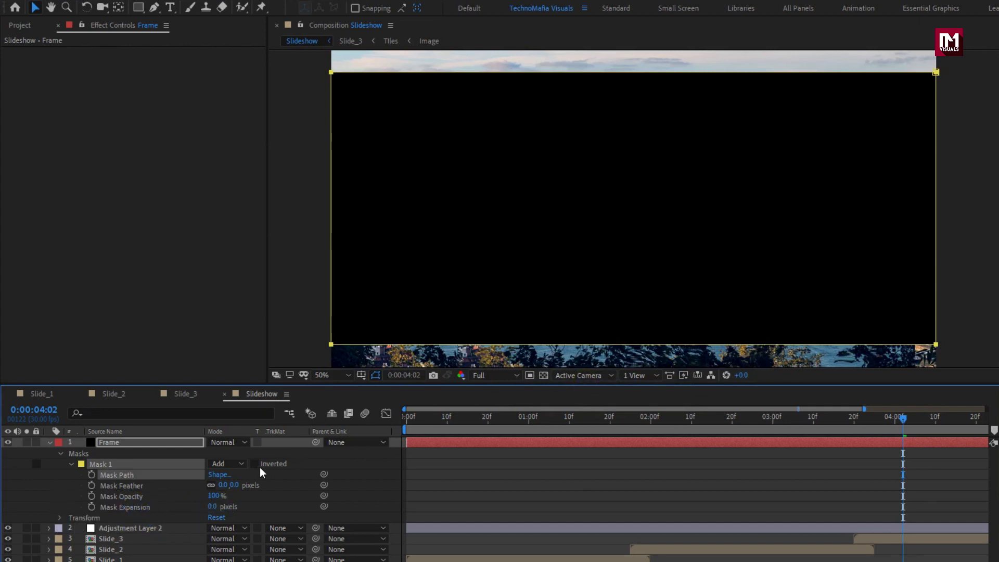
left_click(255, 464)
left_click(49, 442)
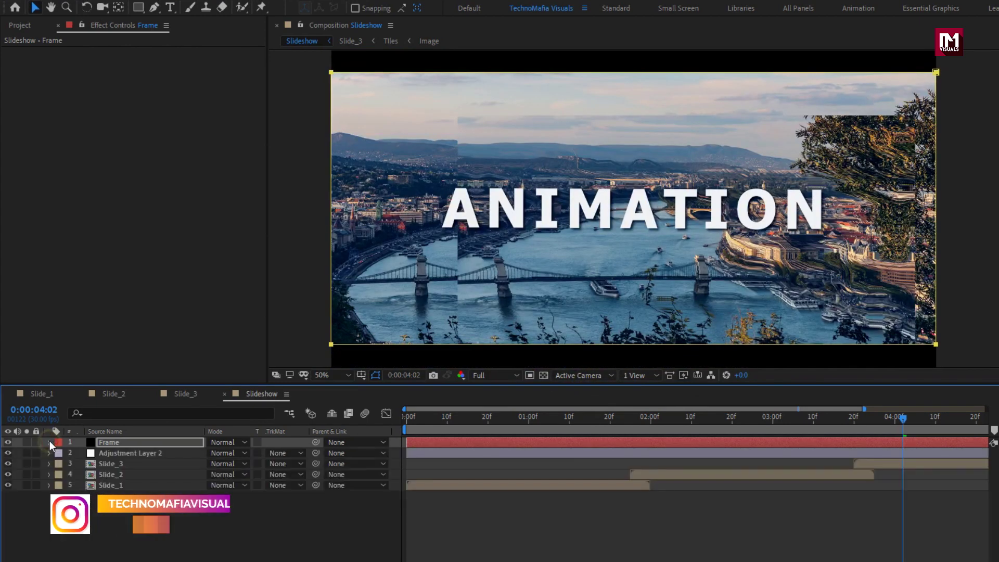
Set the work area to end where the Slide_3 layer ends, and preview the Slideshow composition from its first frame.
left_click(332, 375)
left_click(334, 398)
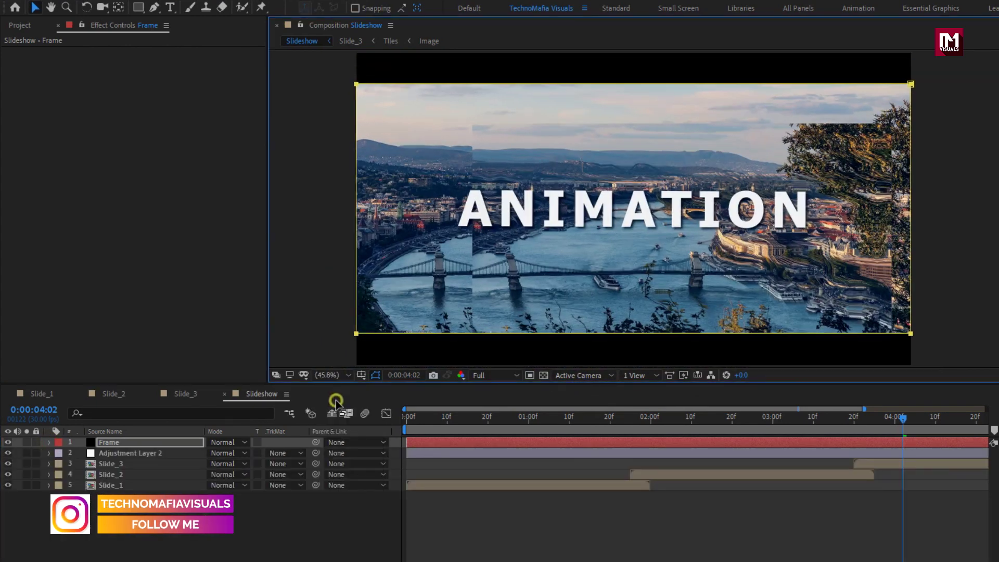
left_click(408, 419)
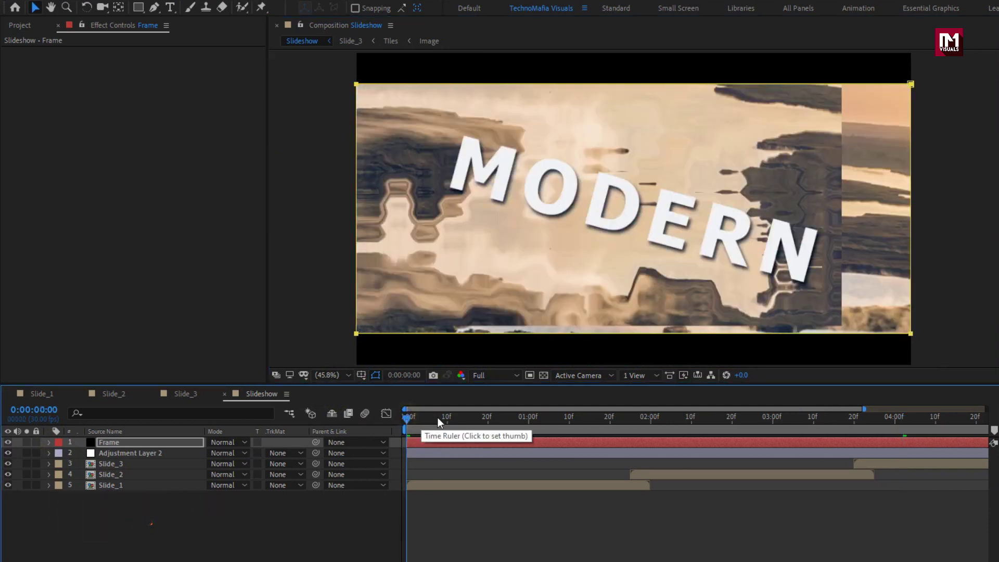
mouse_move(864, 409)
left_mouse_down()
mouse_move(987, 409)
mouse_move(954, 430)
left_mouse_up()
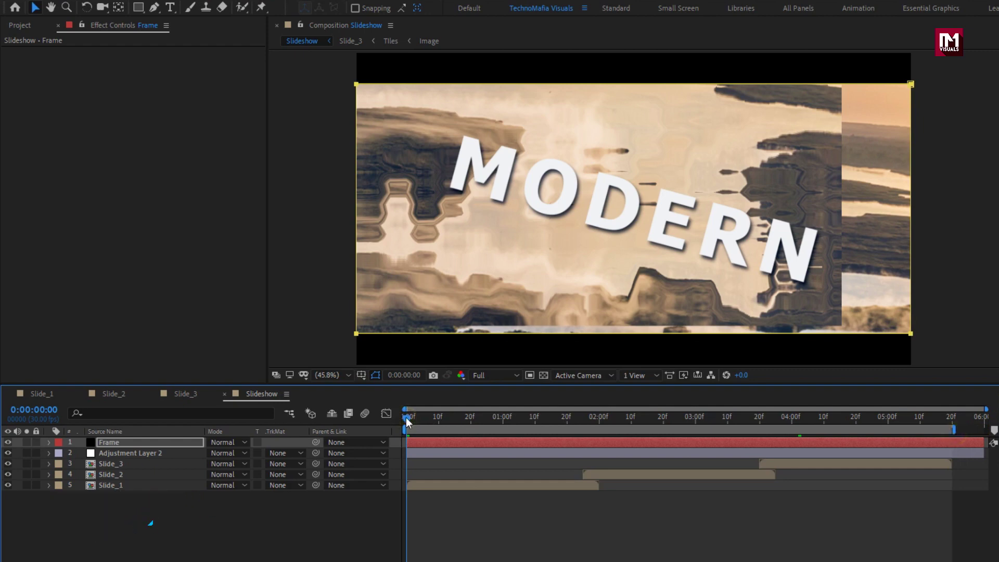
key("space")
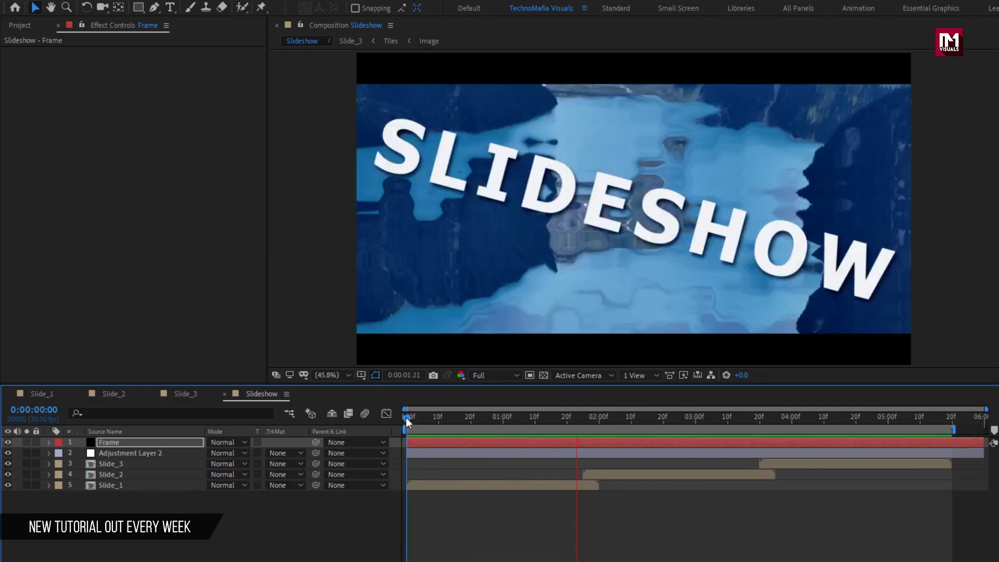